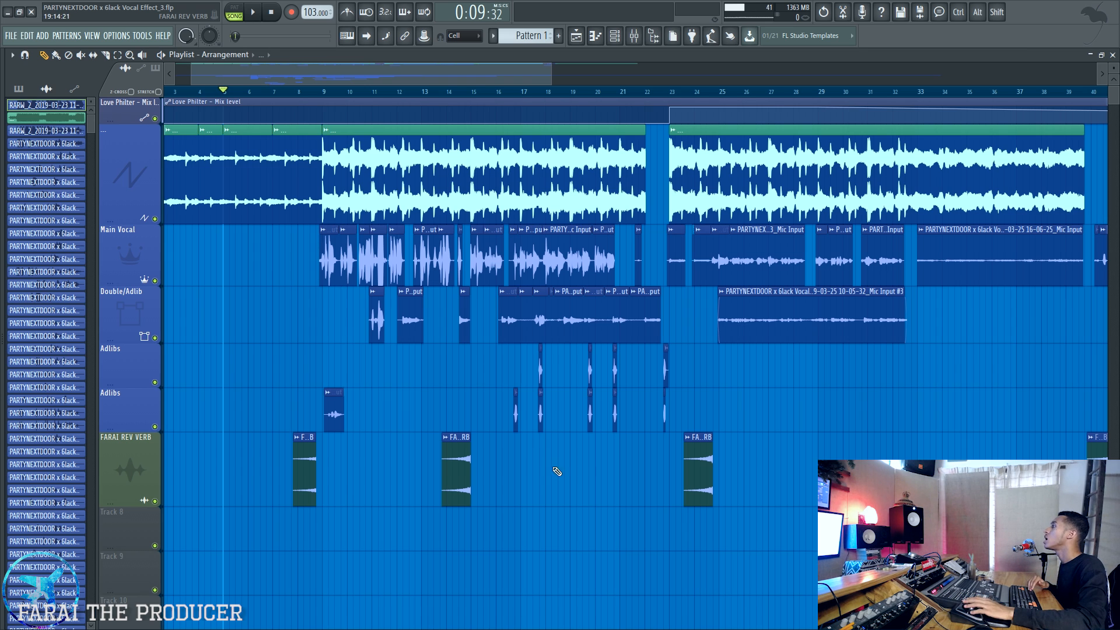
Start song playback, look over the mixer tracks and select the Main Vocal track
{"action": "key", "text": "space"}
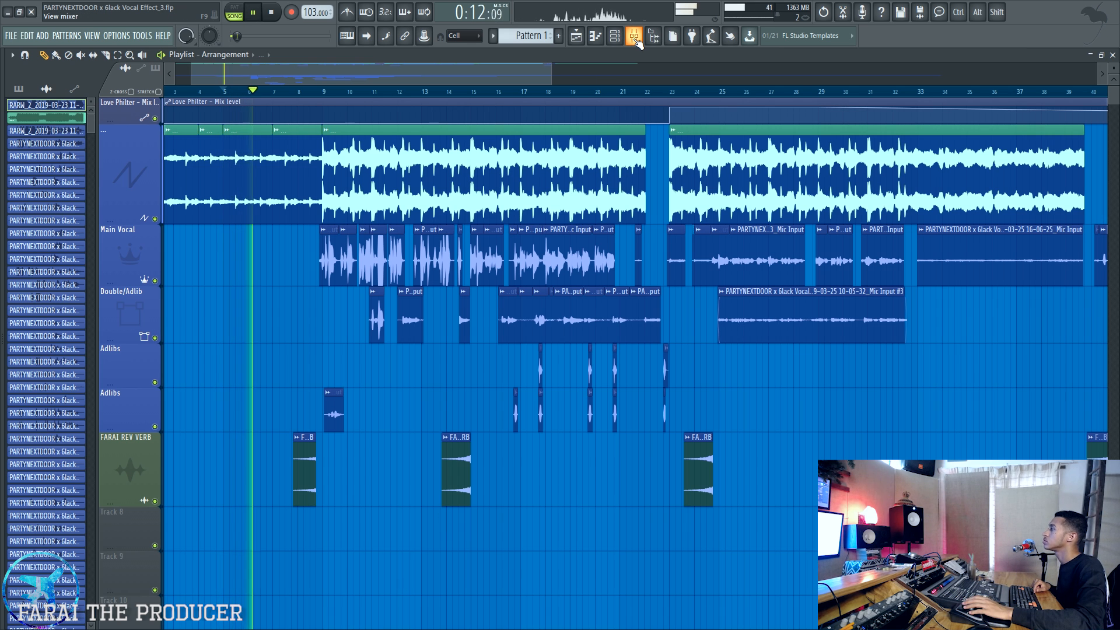
{"action": "left_click", "coordinate": [636, 38]}
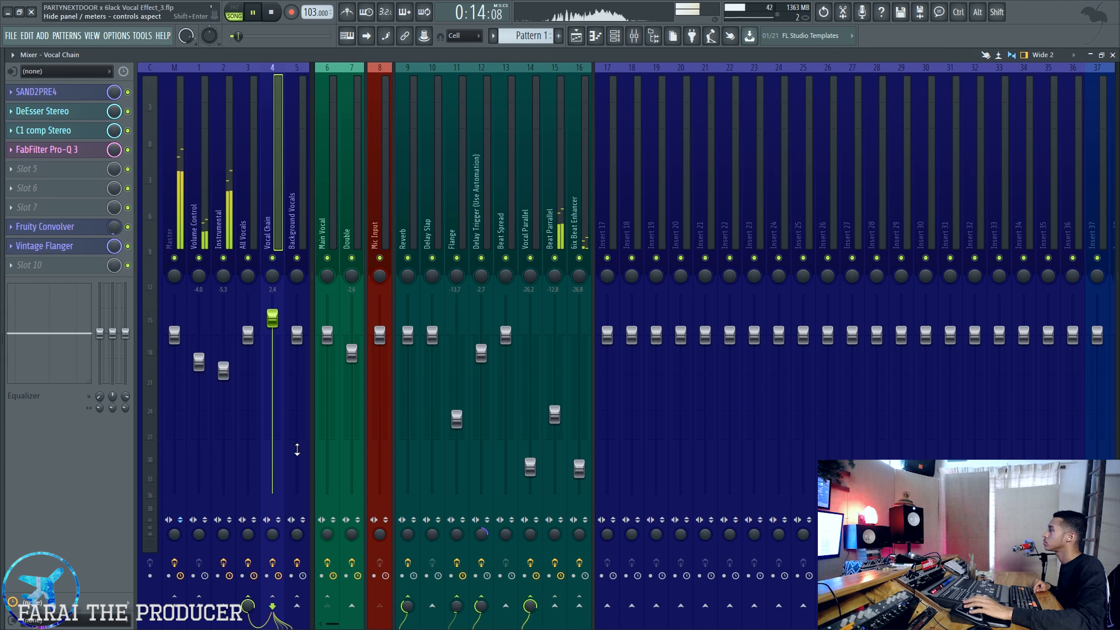
{"action": "scroll", "coordinate": [314, 211], "scroll_direction": "right", "scroll_amount": 3}
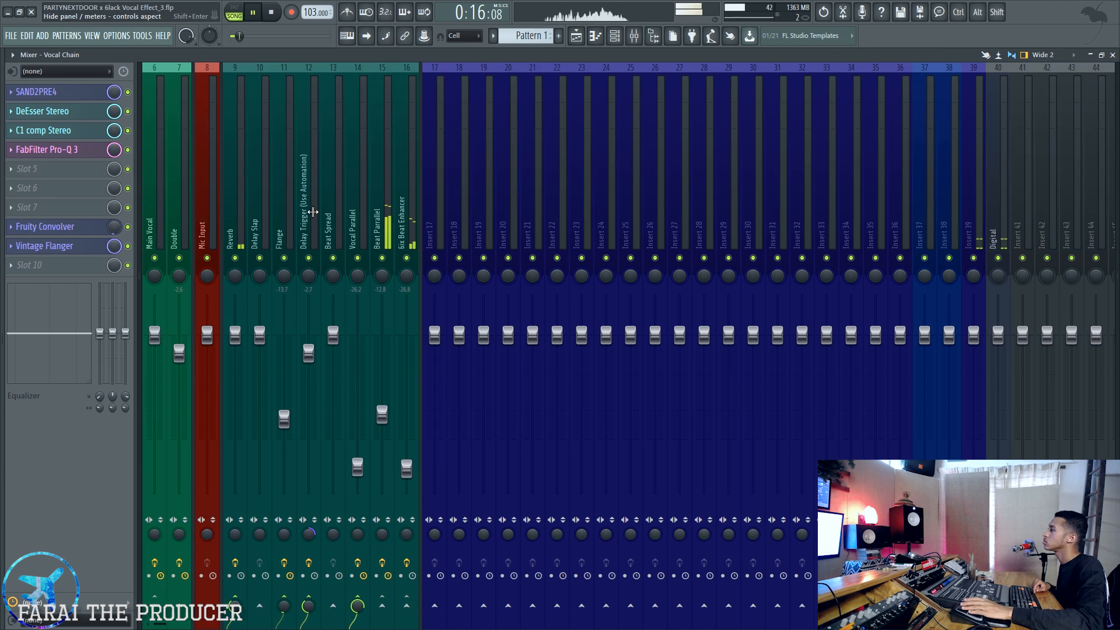
{"action": "scroll", "coordinate": [175, 227], "scroll_direction": "left", "scroll_amount": 3}
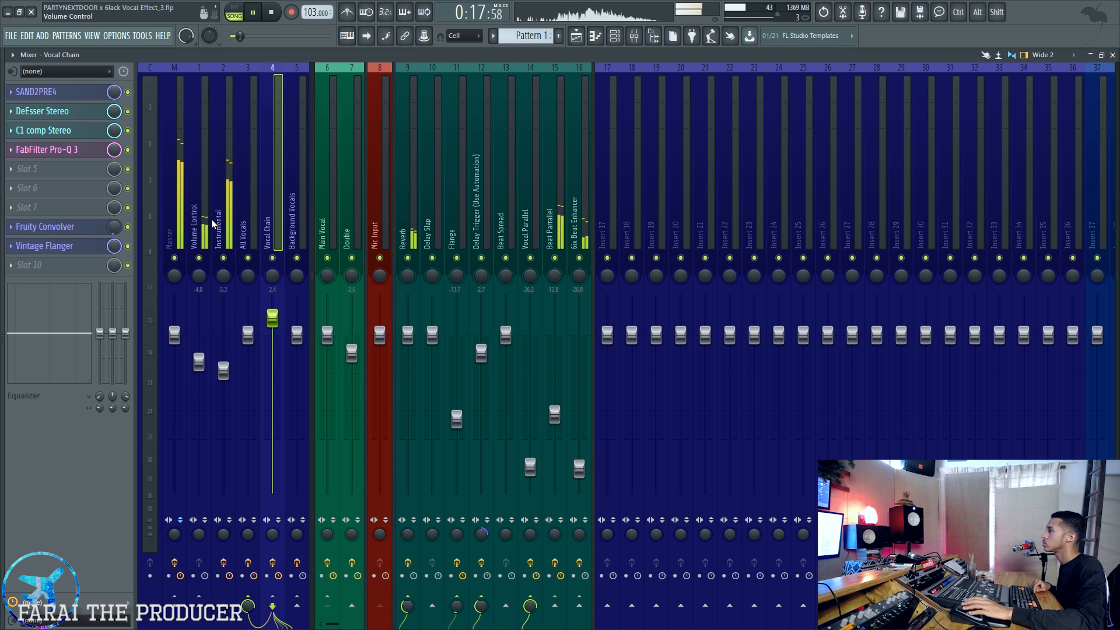
{"action": "left_click", "coordinate": [321, 211]}
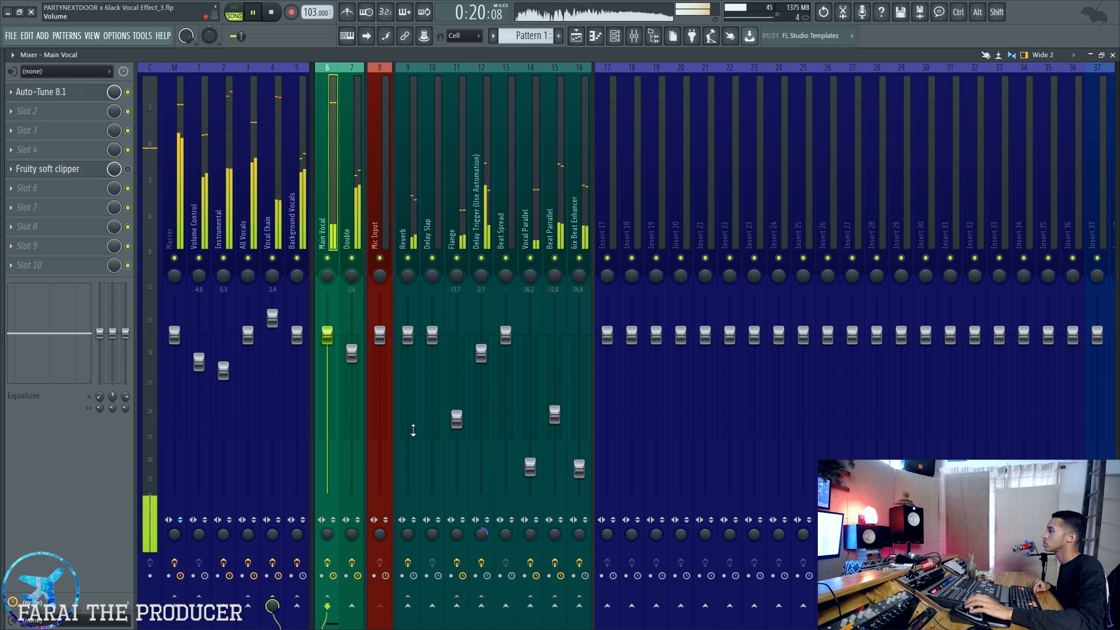
Return to the playlist, listen through the arrangement and stop playback after the vocal sections end
{"action": "key", "text": "F5"}
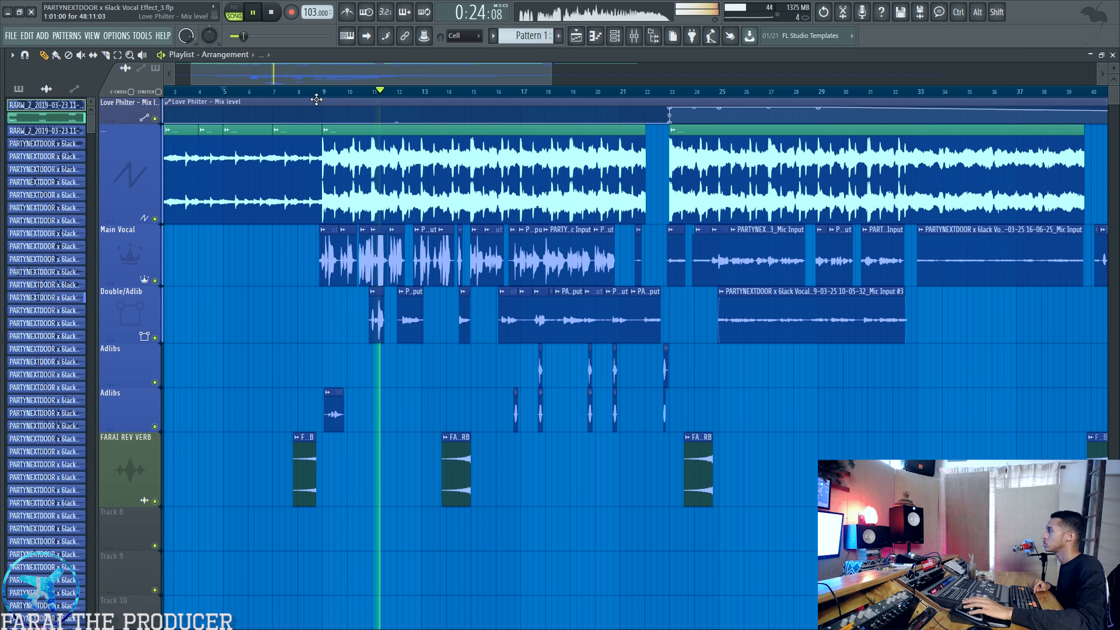
{"action": "scroll", "coordinate": [408, 79], "scroll_direction": "up", "scroll_amount": 3}
{"action": "left_click_drag", "start_coordinate": [392, 78], "coordinate": [406, 79]}
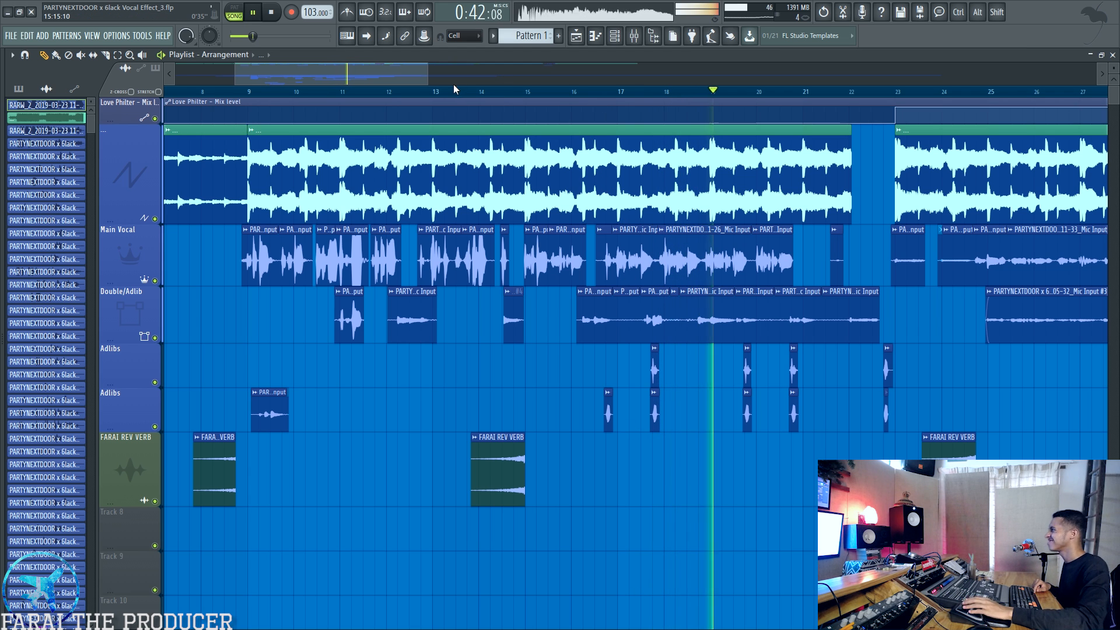
{"action": "scroll", "coordinate": [387, 69], "scroll_direction": "right", "scroll_amount": 3}
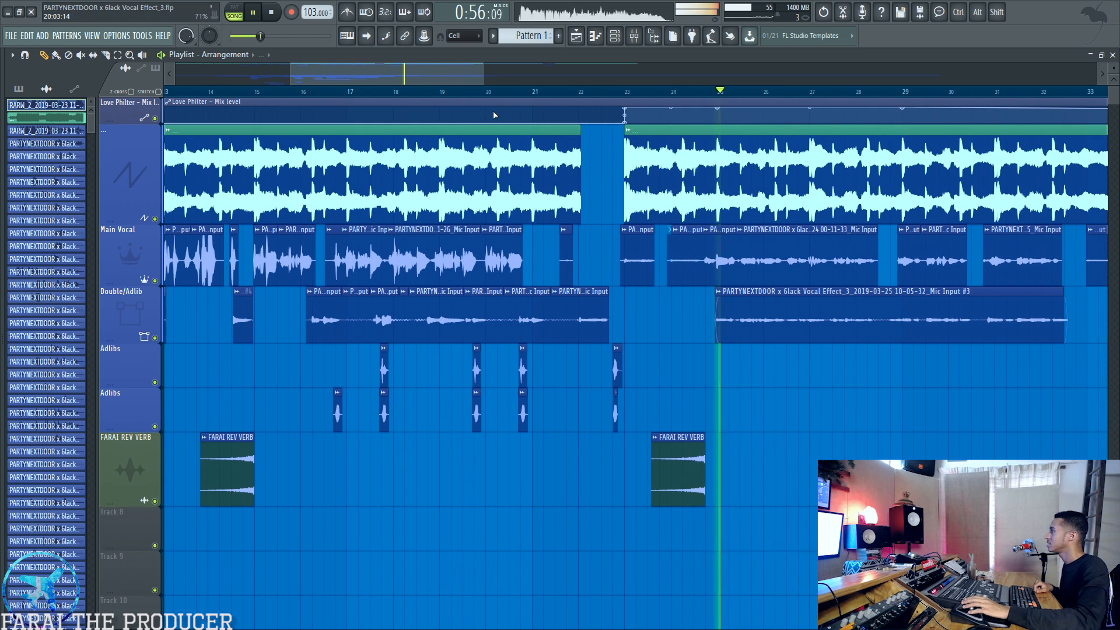
{"action": "scroll", "coordinate": [443, 374], "scroll_direction": "down", "scroll_amount": 2}
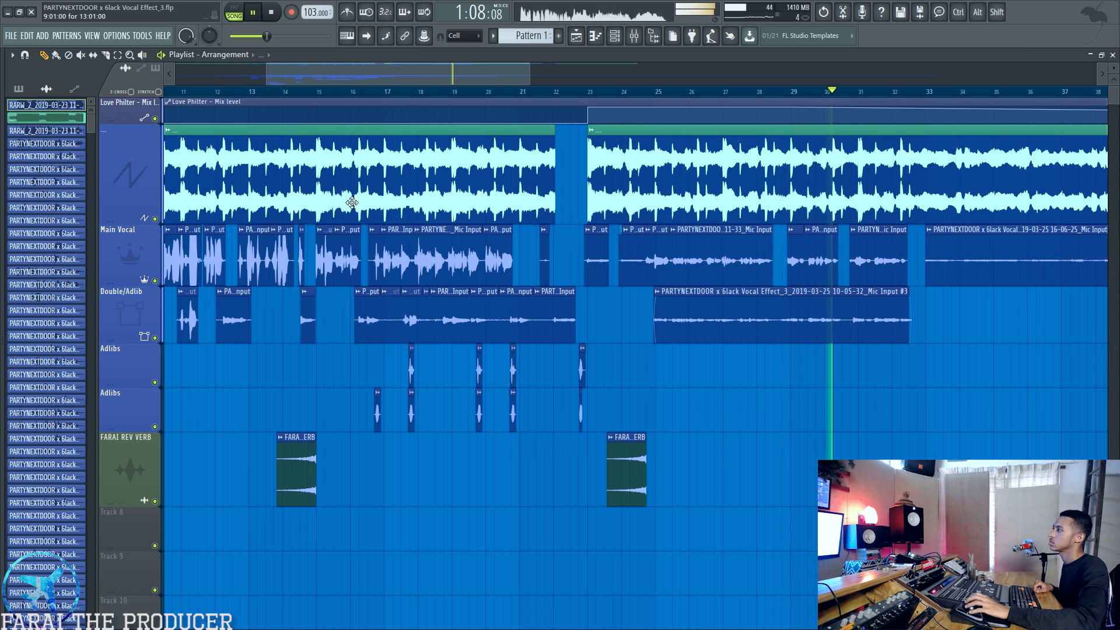
{"action": "scroll", "coordinate": [351, 202], "scroll_direction": "down", "scroll_amount": 4}
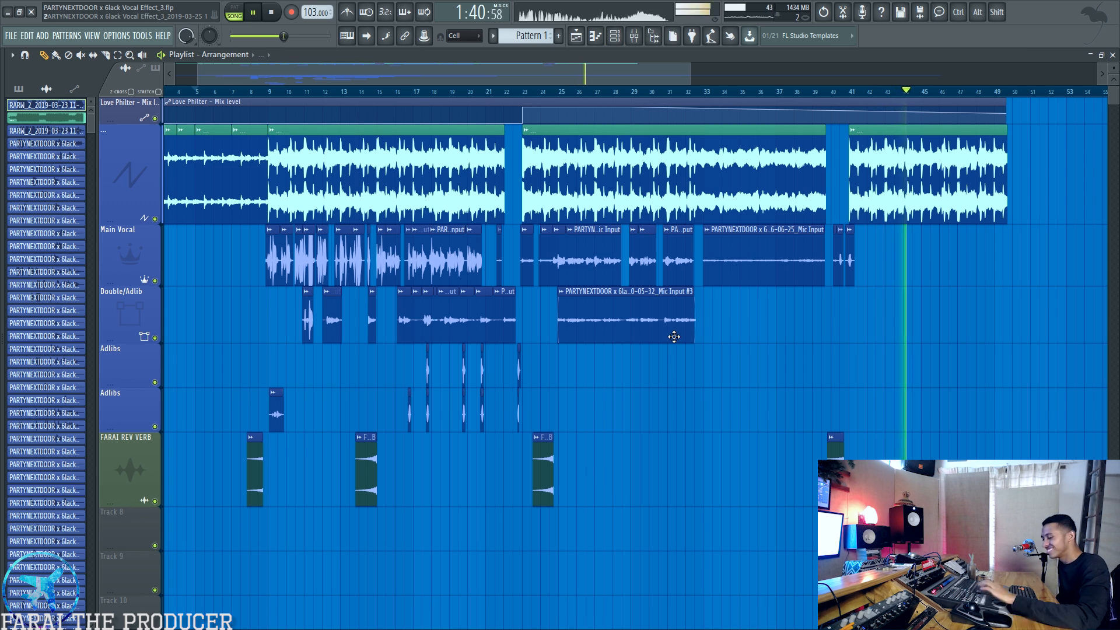
{"action": "key", "text": "space"}
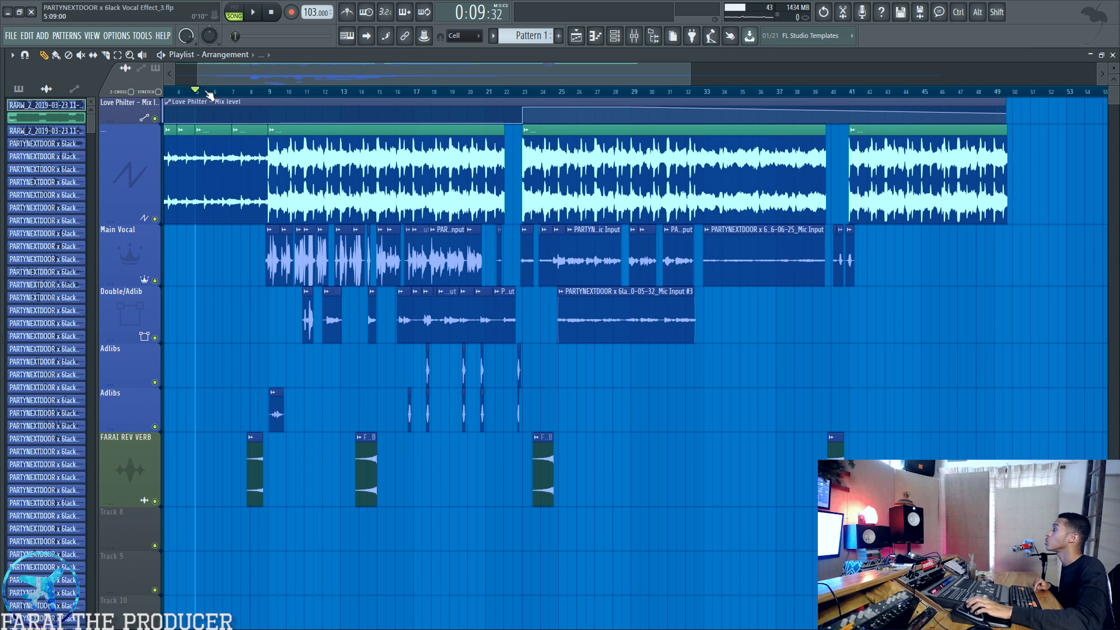
Select all the instrumental clips on the top audio track of the playlist
{"action": "scroll", "coordinate": [247, 75], "scroll_direction": "up", "scroll_amount": 3}
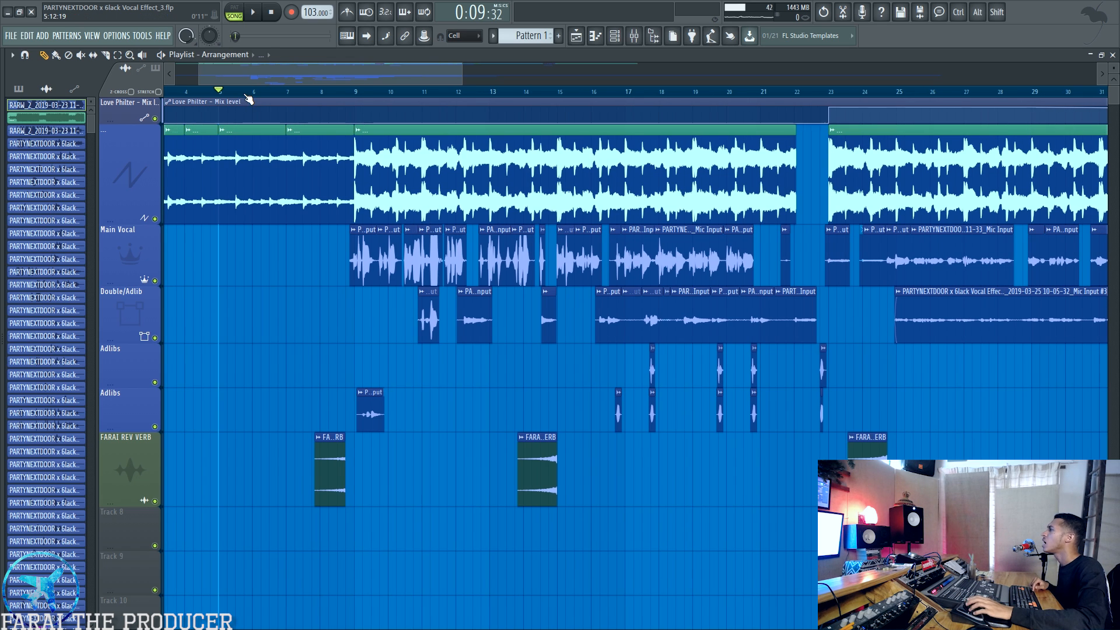
{"action": "scroll", "coordinate": [247, 101], "scroll_direction": "up", "scroll_amount": 3}
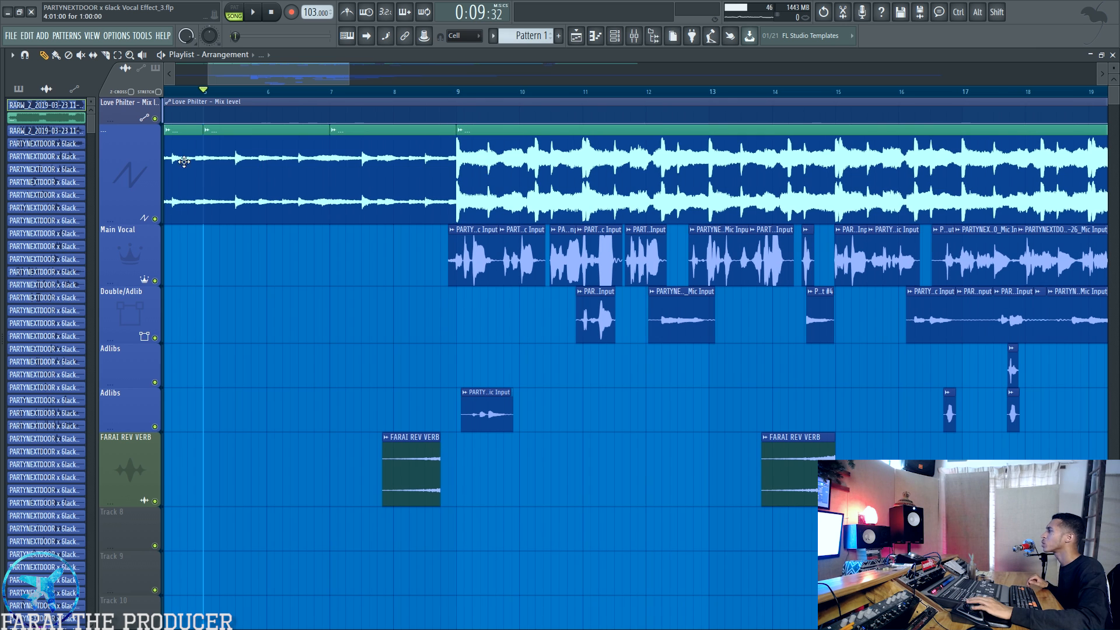
{"action": "left_click", "coordinate": [131, 169]}
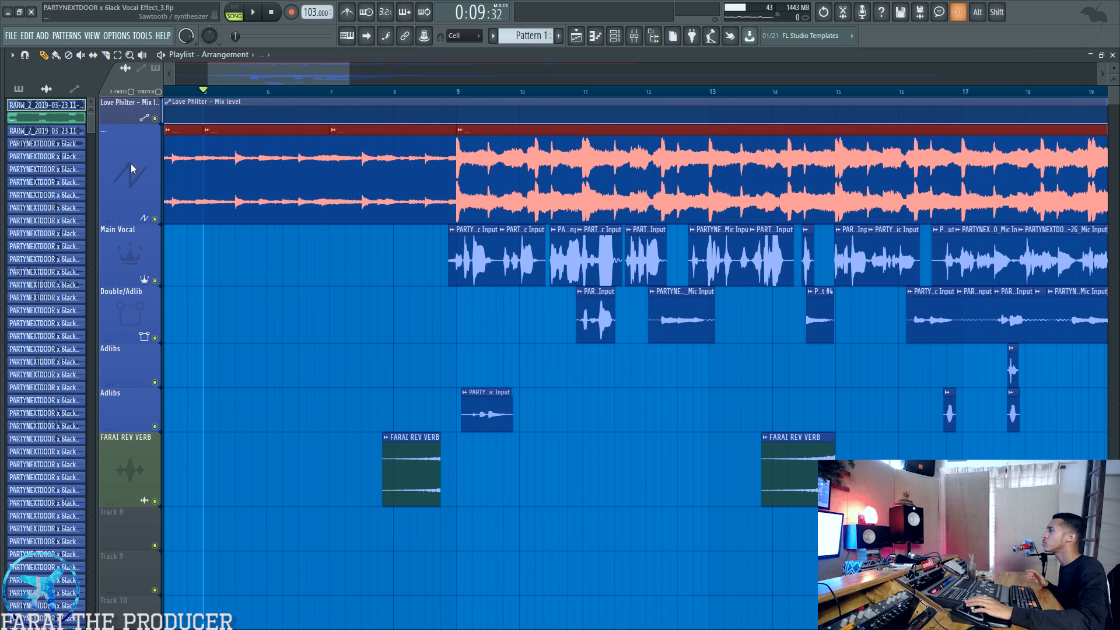
Check the instrumental audio clip's mixer track assignment in its channel settings, select the Vocal Chain mixer track and return to the playlist
{"action": "left_click", "coordinate": [634, 38]}
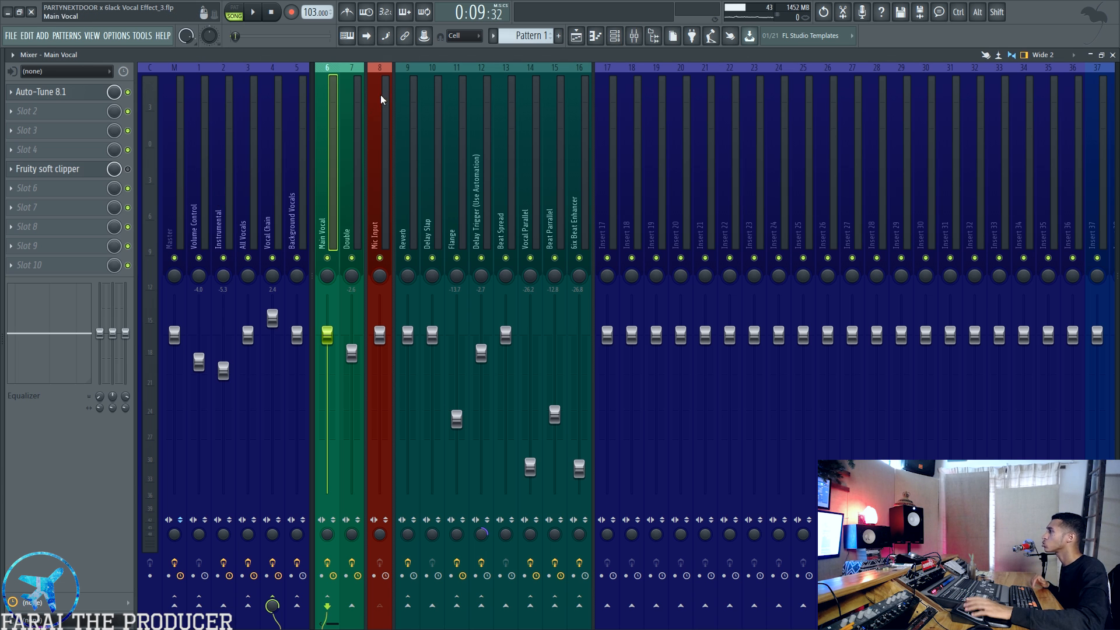
{"action": "left_click", "coordinate": [614, 39]}
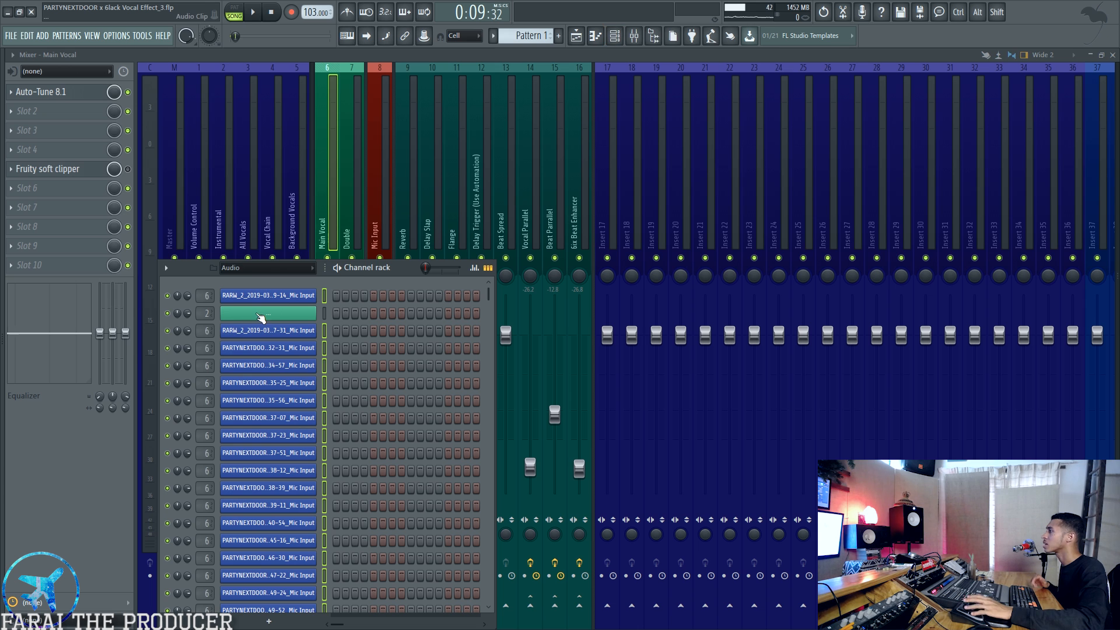
{"action": "left_click", "coordinate": [260, 315]}
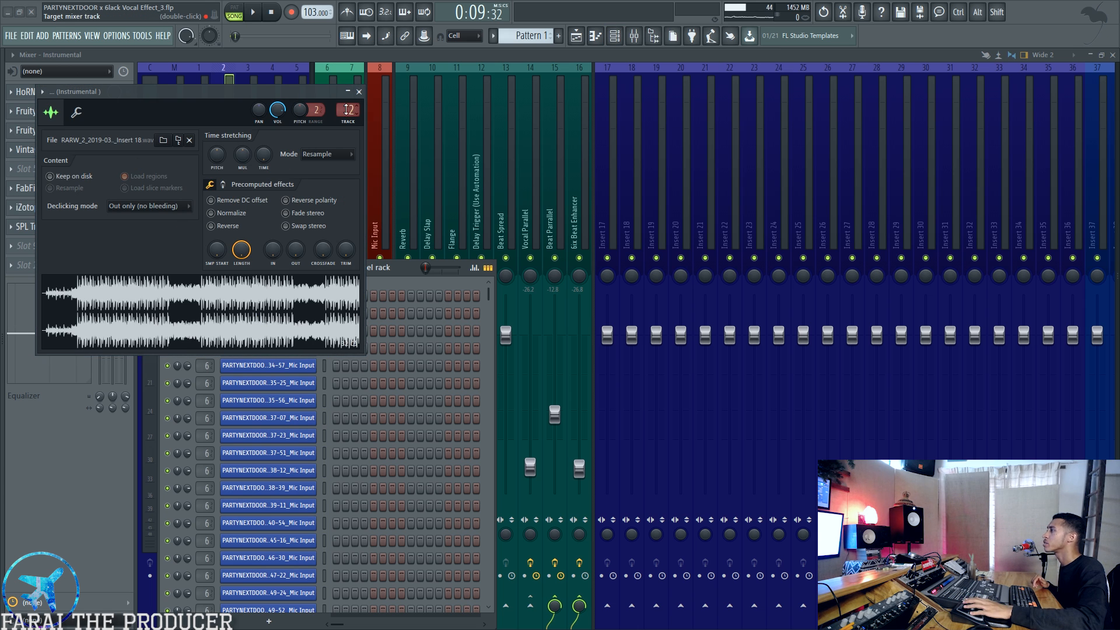
{"action": "left_click_drag", "start_coordinate": [267, 100], "coordinate": [756, 177]}
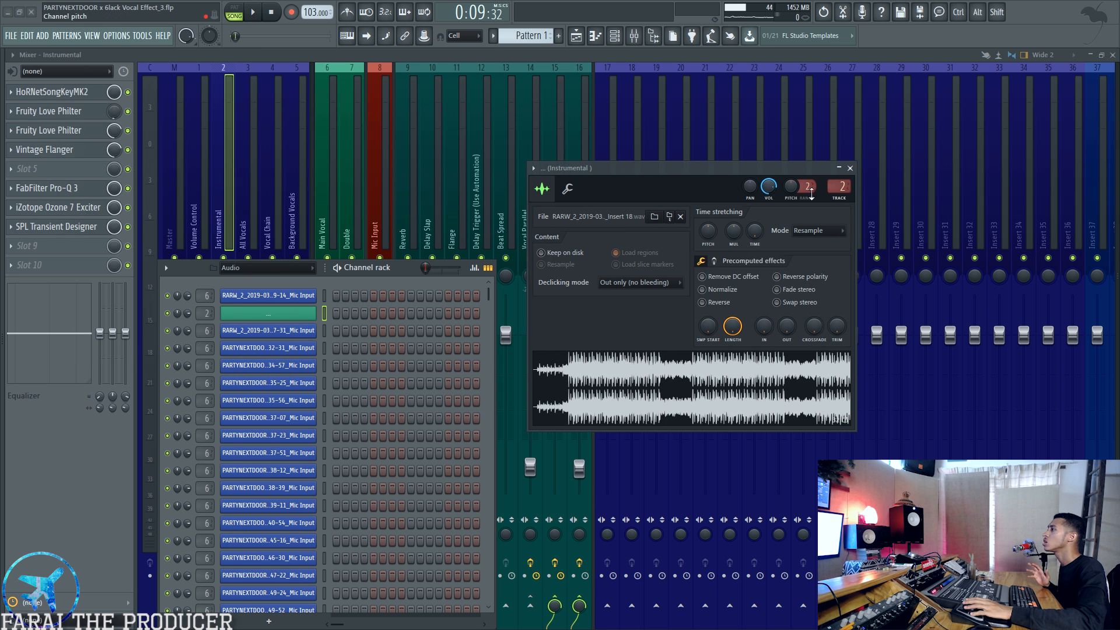
{"action": "left_click", "coordinate": [850, 169]}
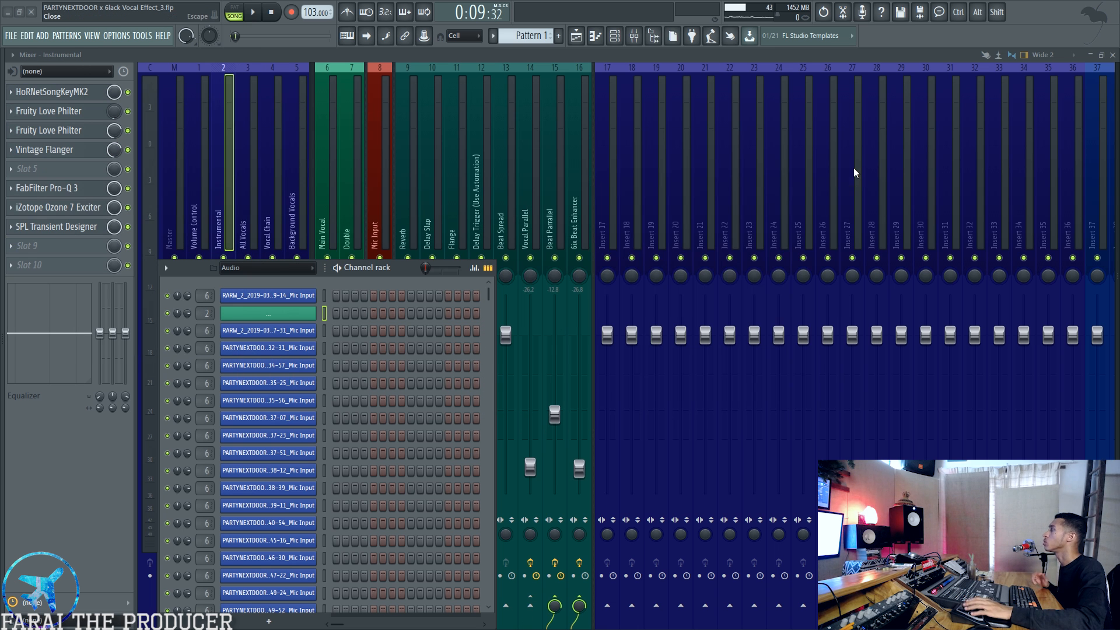
{"action": "left_click", "coordinate": [279, 189]}
{"action": "left_click", "coordinate": [576, 36]}
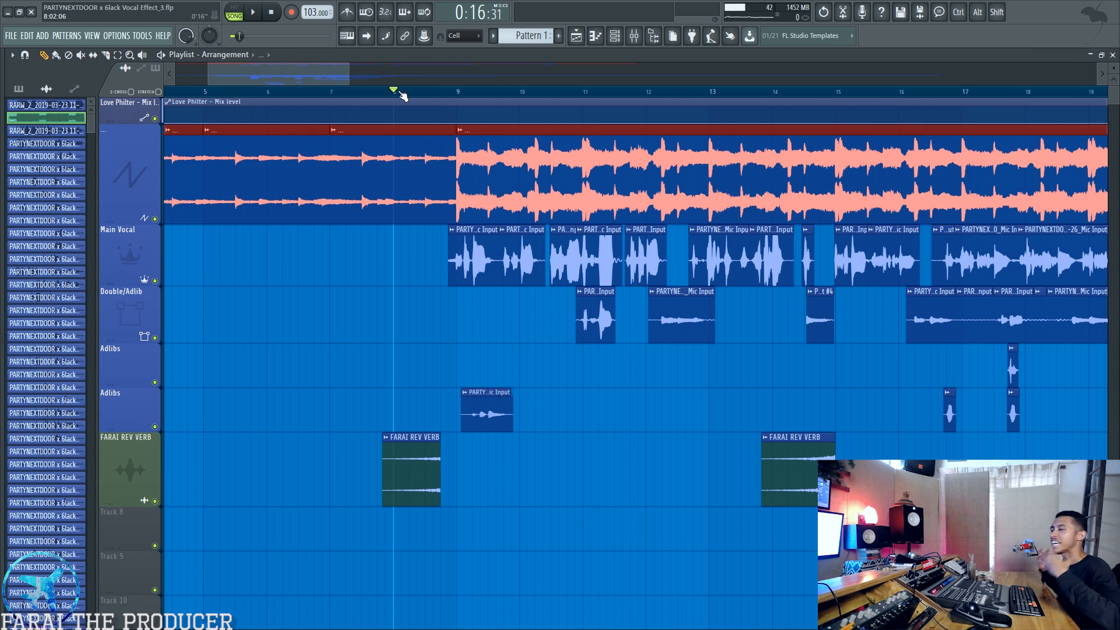
Select all the clips on the Main Vocal playlist track
{"action": "scroll", "coordinate": [350, 73], "scroll_direction": "down", "scroll_amount": 6}
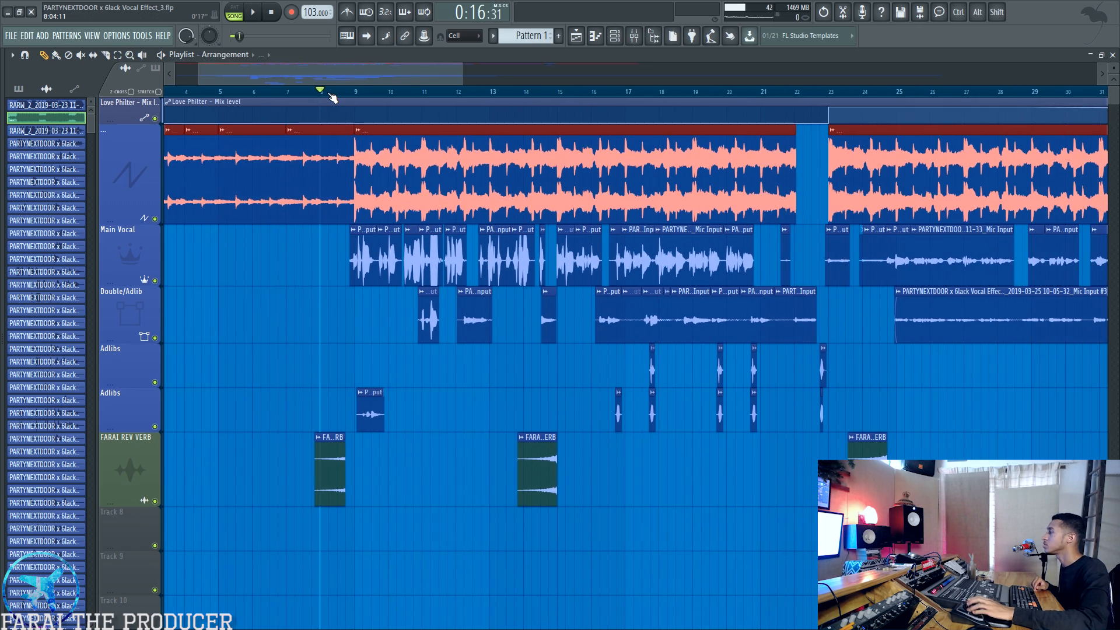
{"action": "scroll", "coordinate": [327, 76], "scroll_direction": "up", "scroll_amount": 5}
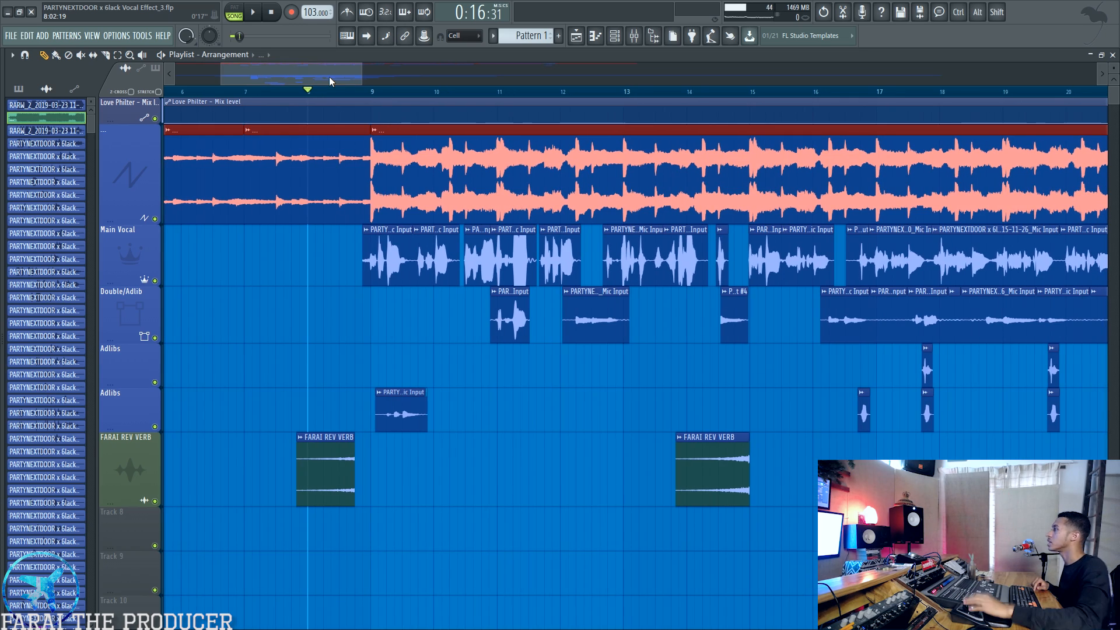
{"action": "scroll", "coordinate": [332, 77], "scroll_direction": "down", "scroll_amount": 3}
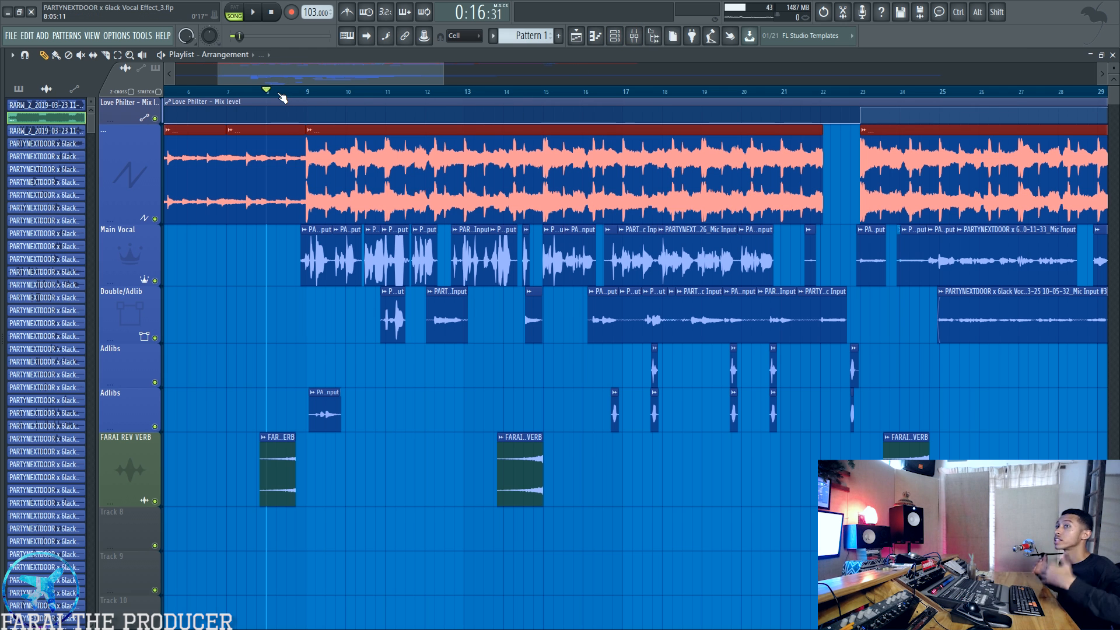
{"action": "scroll", "coordinate": [283, 98], "scroll_direction": "up", "scroll_amount": 3}
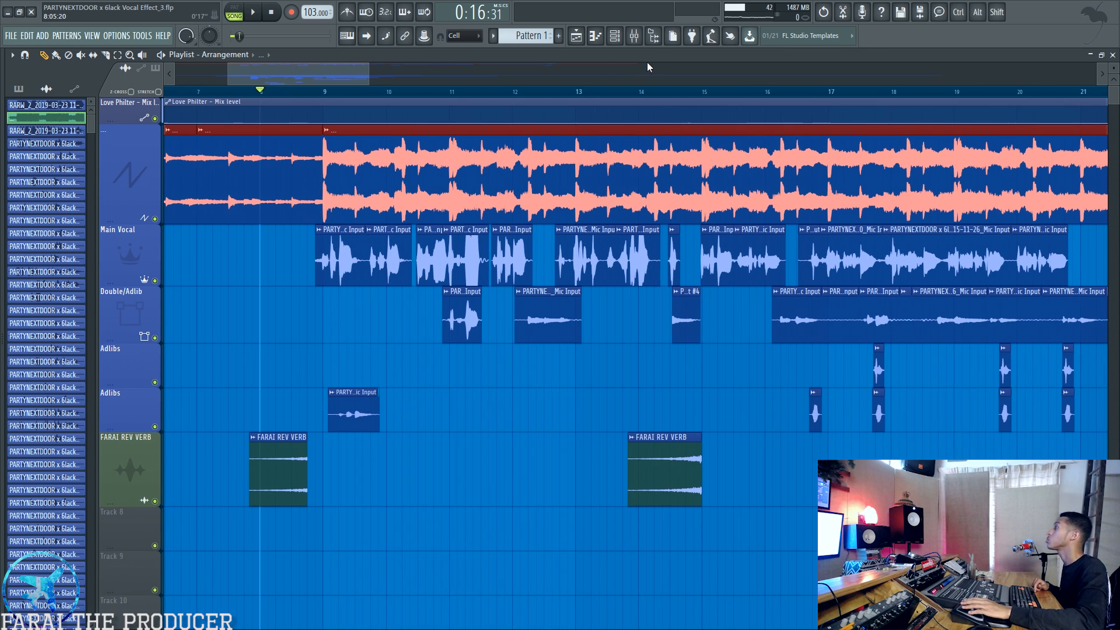
{"action": "left_click", "coordinate": [112, 255], "text": "ctrl"}
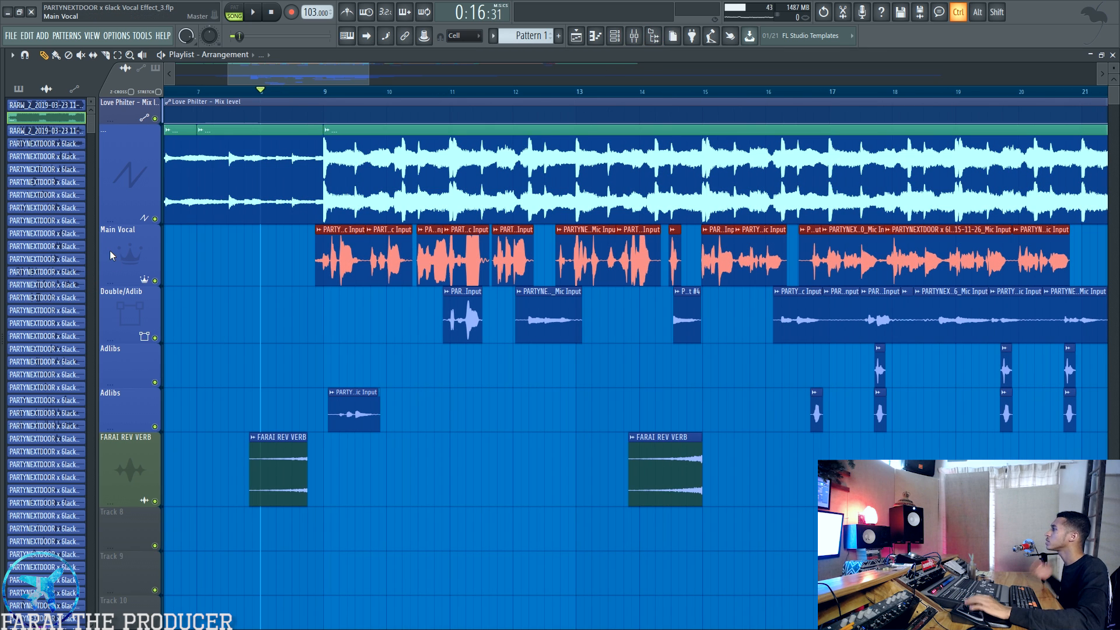
Select the Mic Input track in the mixer and return to the playlist
{"action": "left_click", "coordinate": [635, 37]}
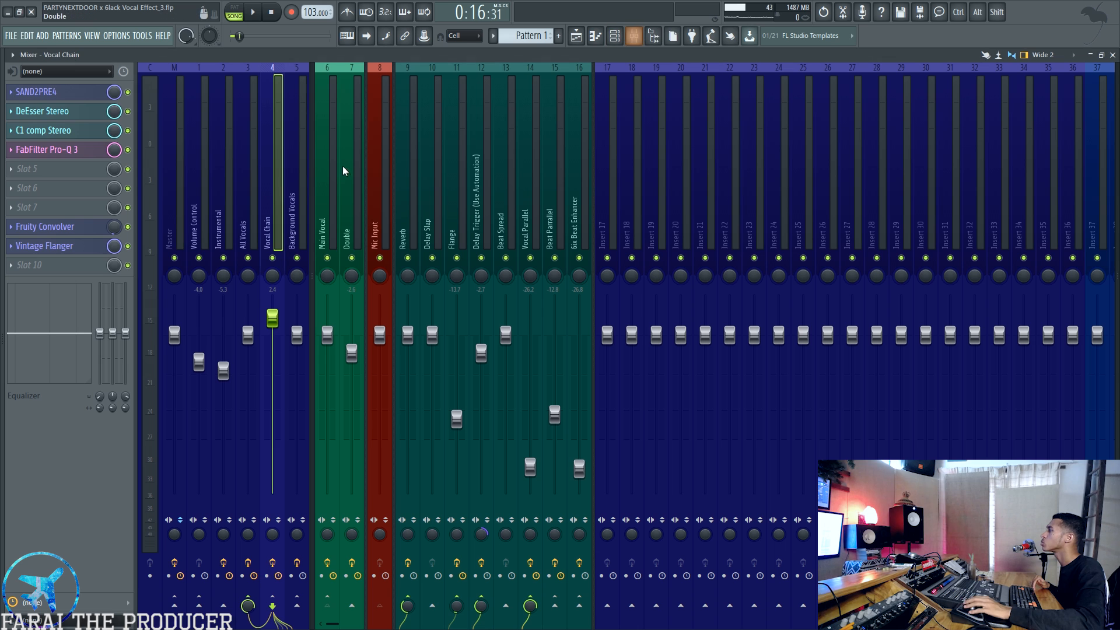
{"action": "left_click", "coordinate": [383, 214]}
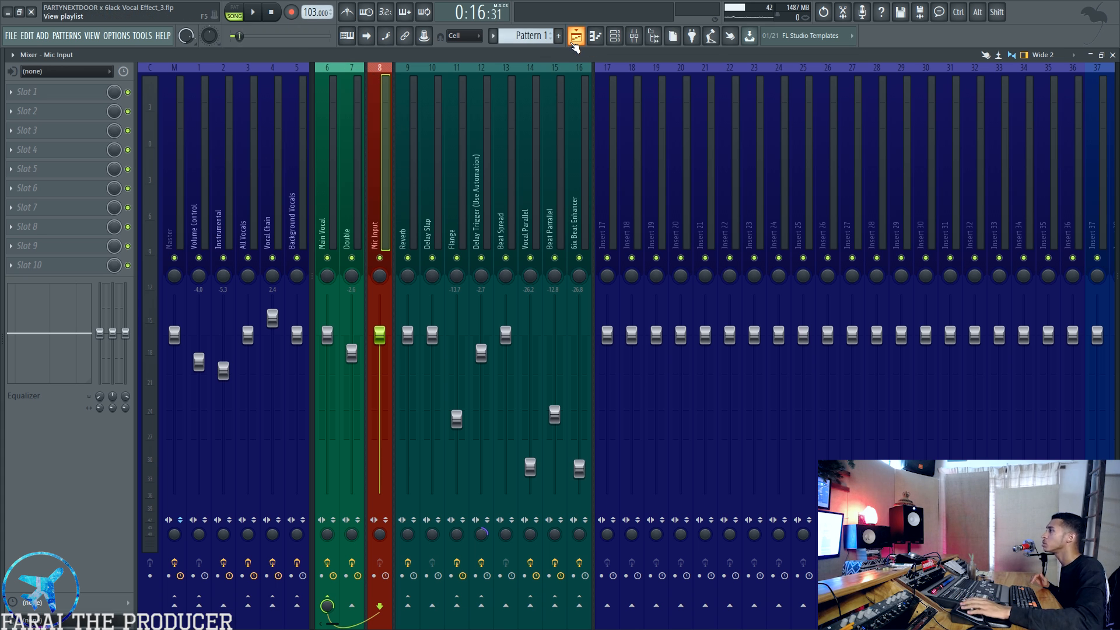
{"action": "left_click", "coordinate": [575, 41]}
Open MixMeister BPM Analyzer, narrow its Artist column to show where the BPM is listed, and close it
{"action": "scroll", "coordinate": [330, 94], "scroll_direction": "up", "scroll_amount": 3}
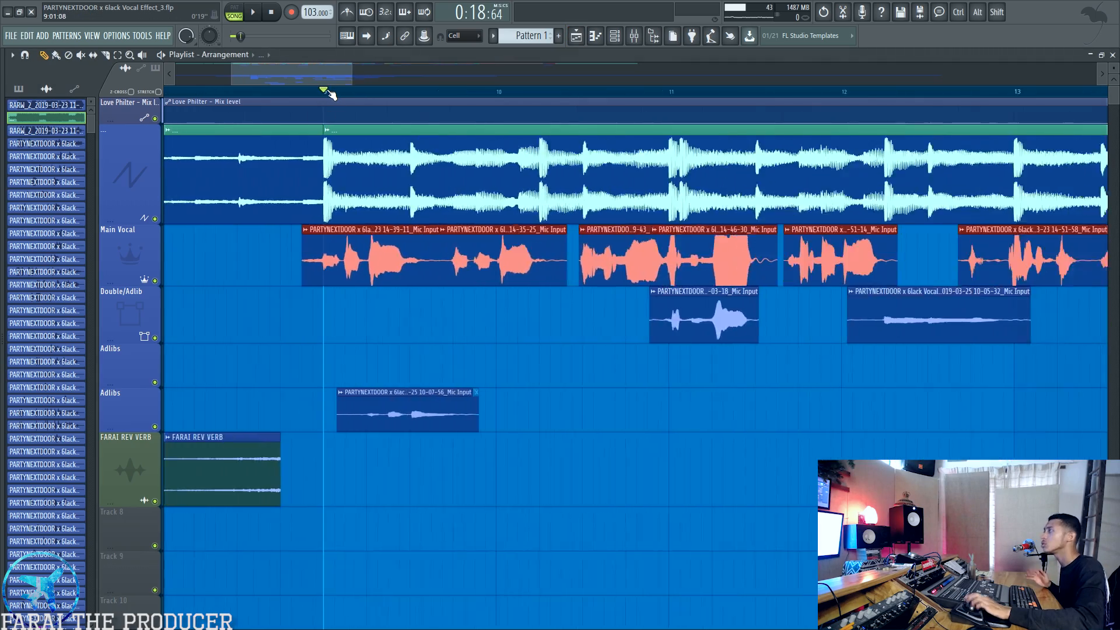
{"action": "scroll", "coordinate": [330, 93], "scroll_direction": "down", "scroll_amount": 4}
{"action": "key", "text": "super"}
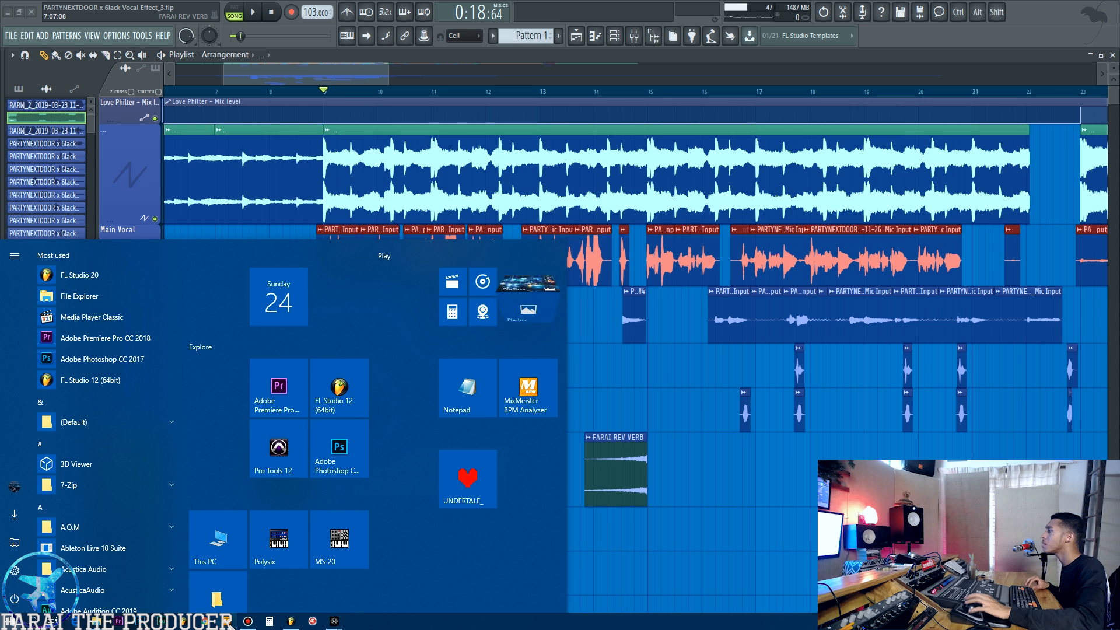
{"action": "key", "text": "super"}
{"action": "left_click_drag", "start_coordinate": [562, 164], "coordinate": [709, 203]}
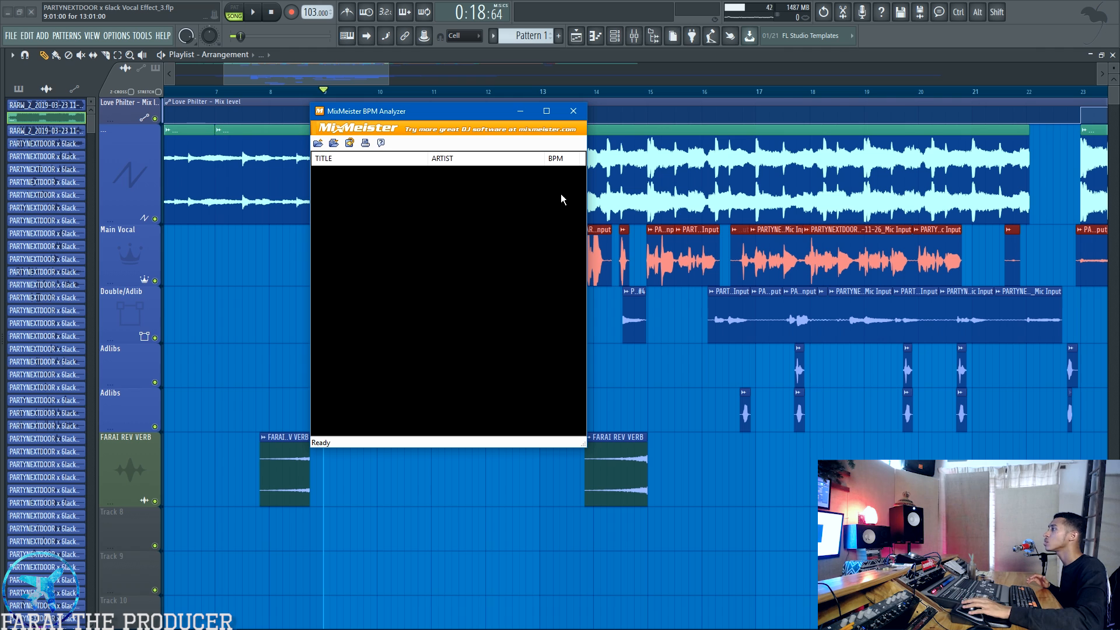
{"action": "left_click_drag", "start_coordinate": [545, 160], "coordinate": [506, 162]}
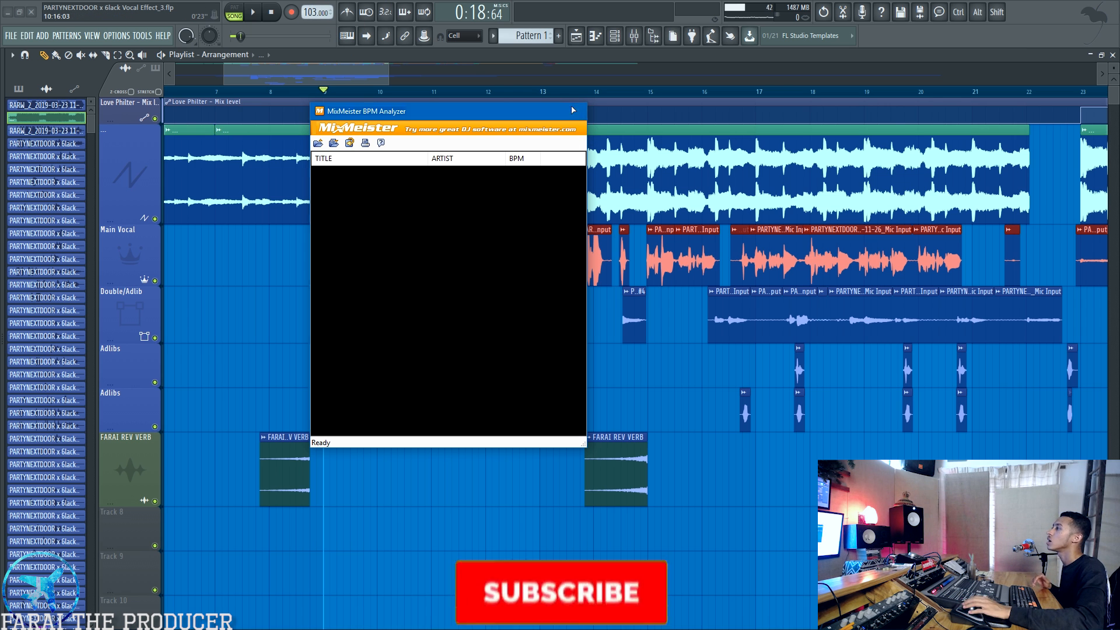
{"action": "left_click", "coordinate": [572, 111]}
{"action": "left_click", "coordinate": [605, 397]}
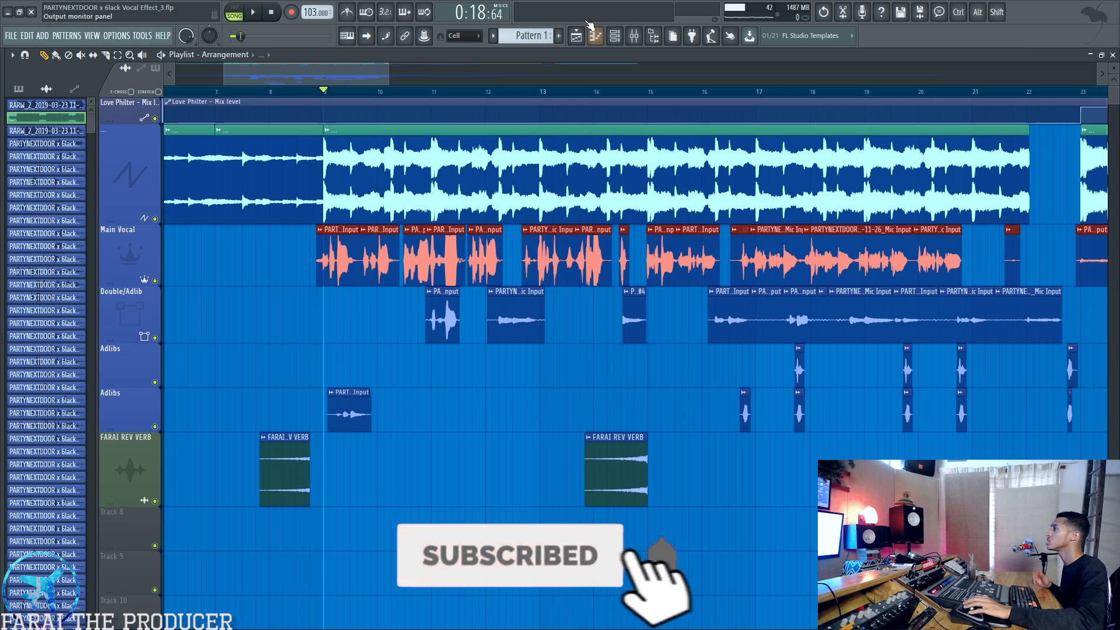
View the available audio inputs for the Mic Input mixer track and dismiss the list without choosing one
{"action": "key", "text": "F9"}
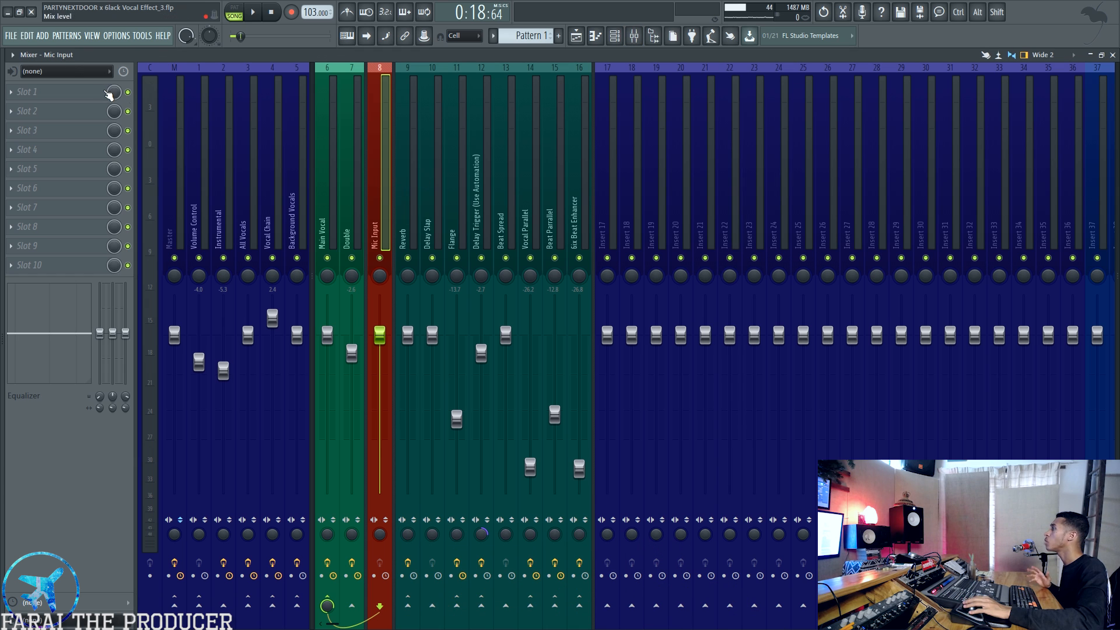
{"action": "left_click", "coordinate": [65, 71]}
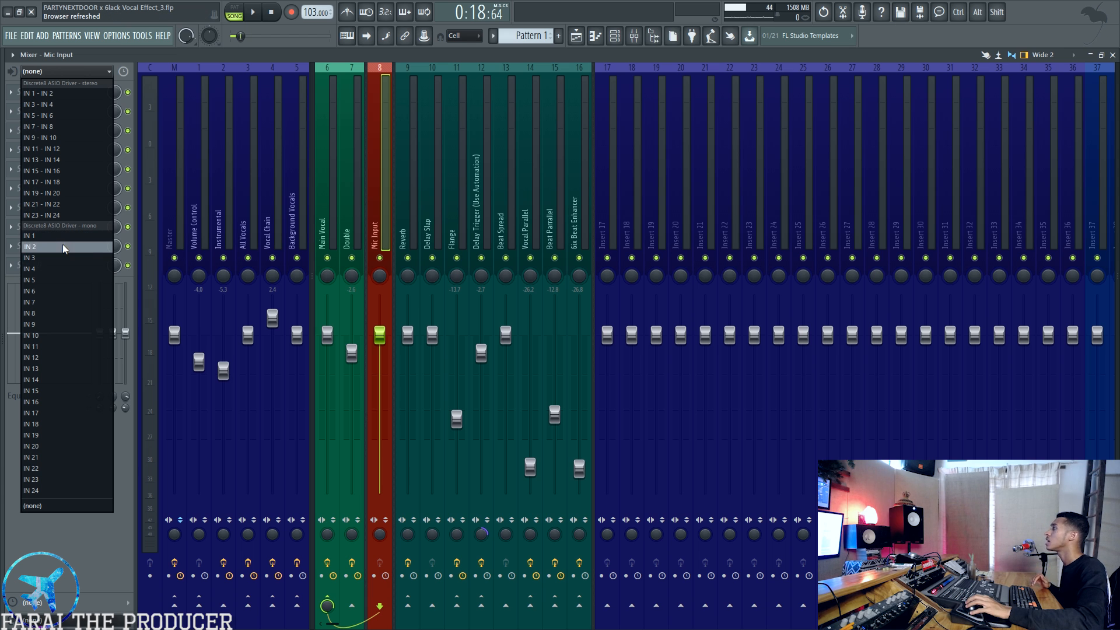
{"action": "left_click", "coordinate": [382, 212]}
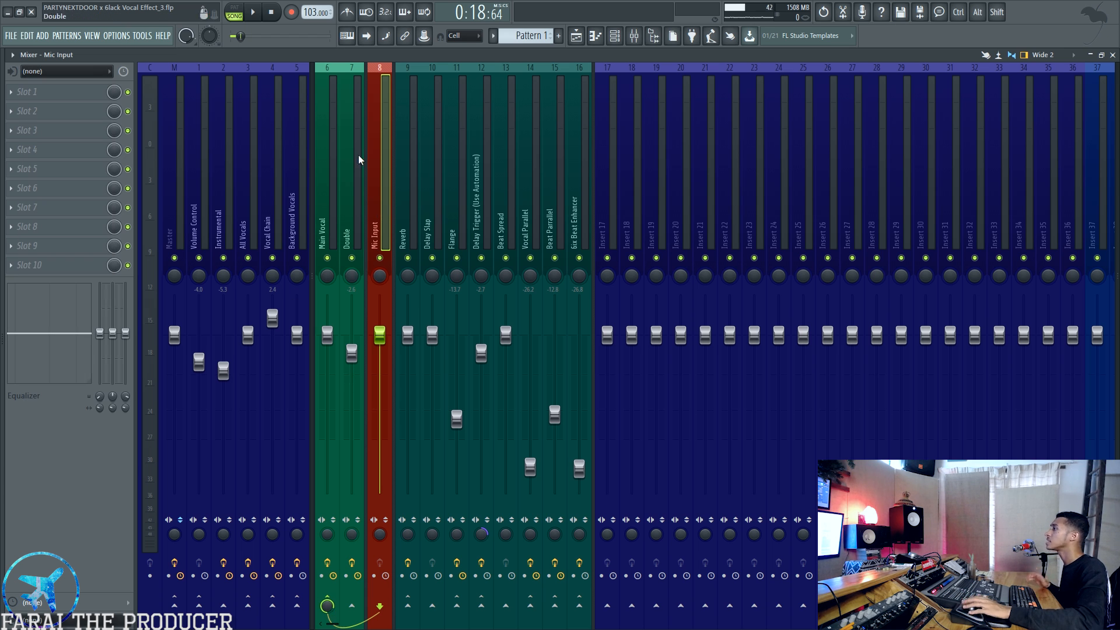
Follow the routing from Main Vocal to Vocal Chain and view the audio inputs available to the Mic Input mixer track
{"action": "left_click", "coordinate": [327, 177]}
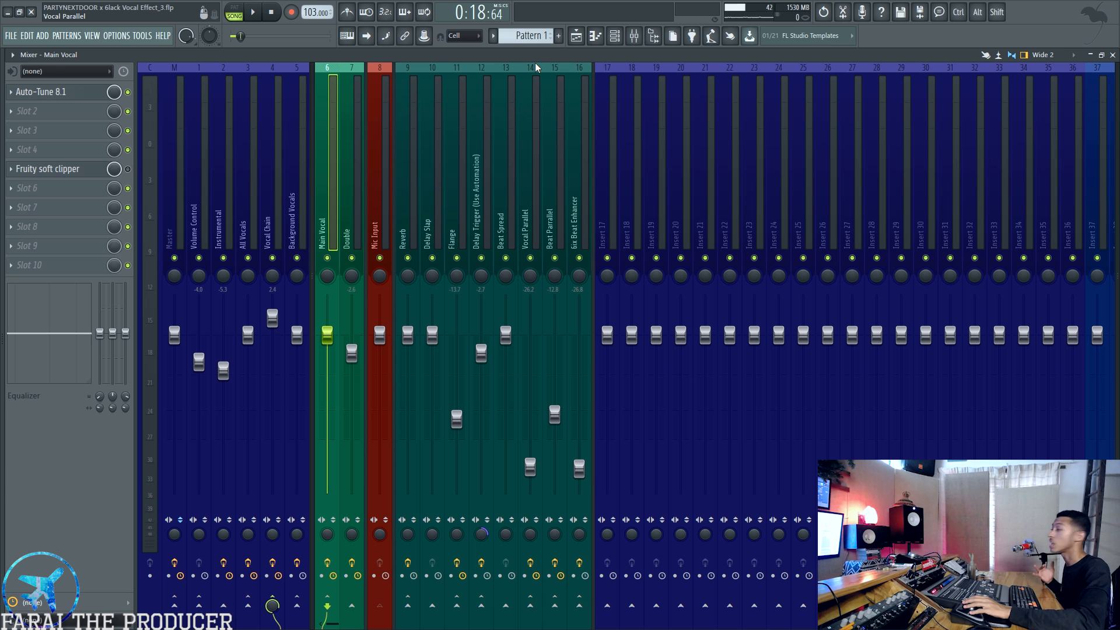
{"action": "left_click", "coordinate": [278, 214]}
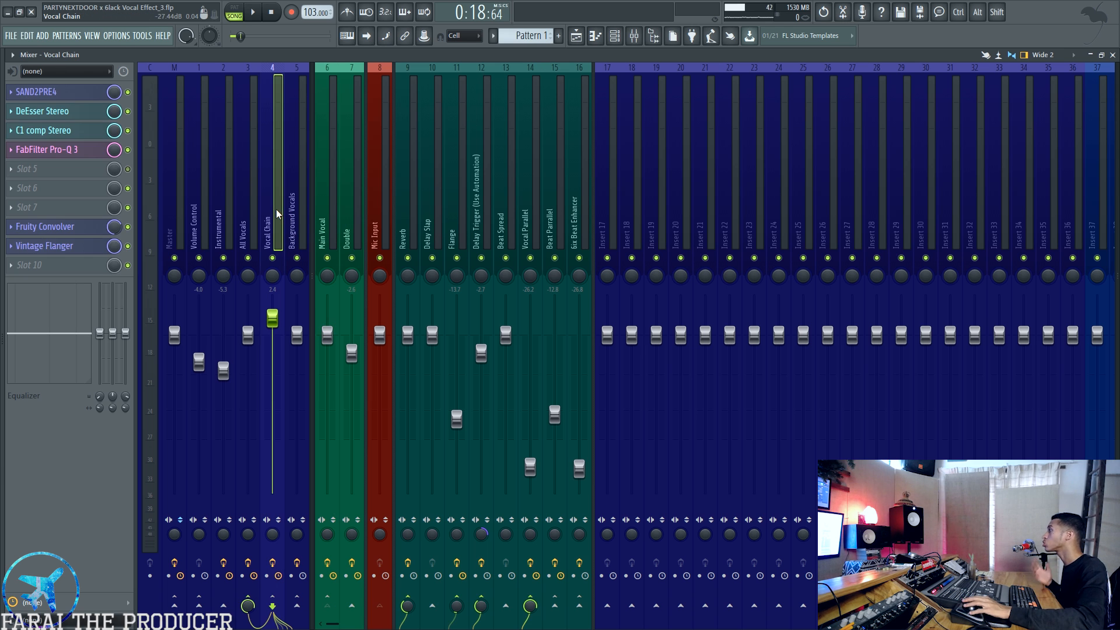
{"action": "left_click", "coordinate": [370, 214]}
{"action": "left_click", "coordinate": [40, 74]}
{"action": "left_click", "coordinate": [41, 73]}
Reroute the Mic Input mixer track to Double only, and switch it back to Main Vocal only
{"action": "left_click", "coordinate": [340, 219]}
{"action": "left_click", "coordinate": [372, 222]}
{"action": "left_click", "coordinate": [351, 605], "text": "ctrl"}
{"action": "left_click", "coordinate": [328, 605], "text": "ctrl"}
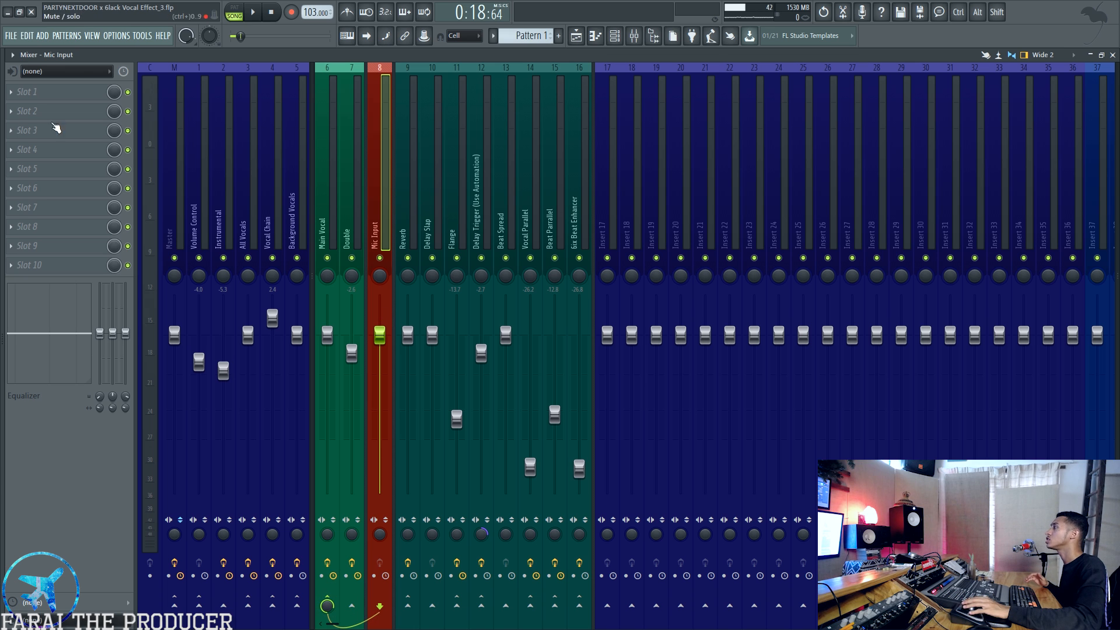
Compare the effect slots of the Main Vocal and Double mixer tracks and reselect Mic Input
{"action": "left_click", "coordinate": [320, 127]}
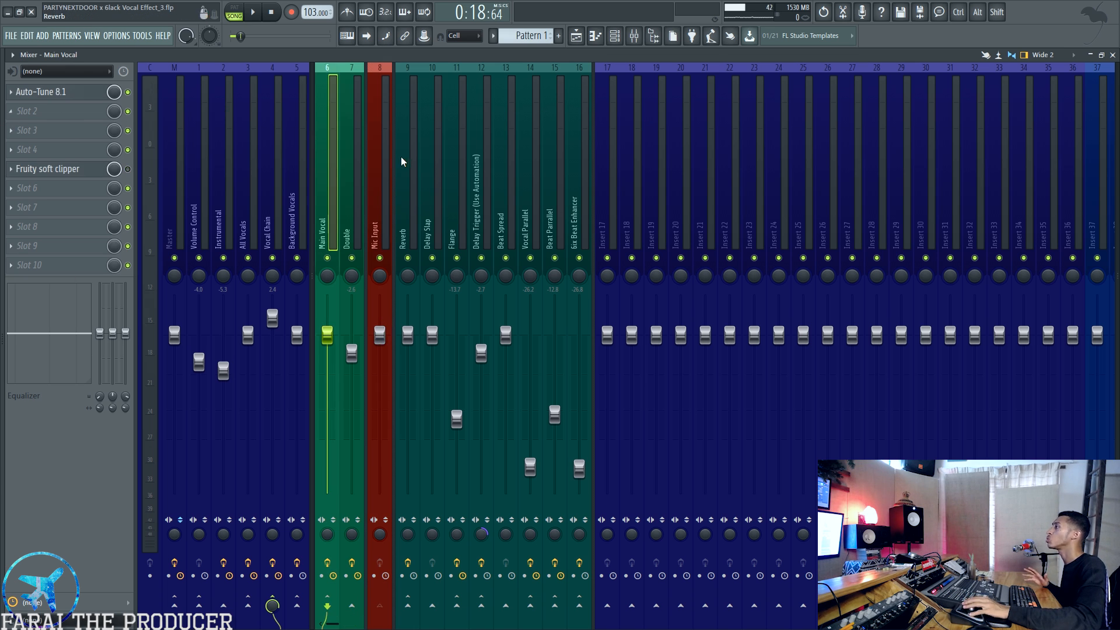
{"action": "left_click", "coordinate": [357, 165]}
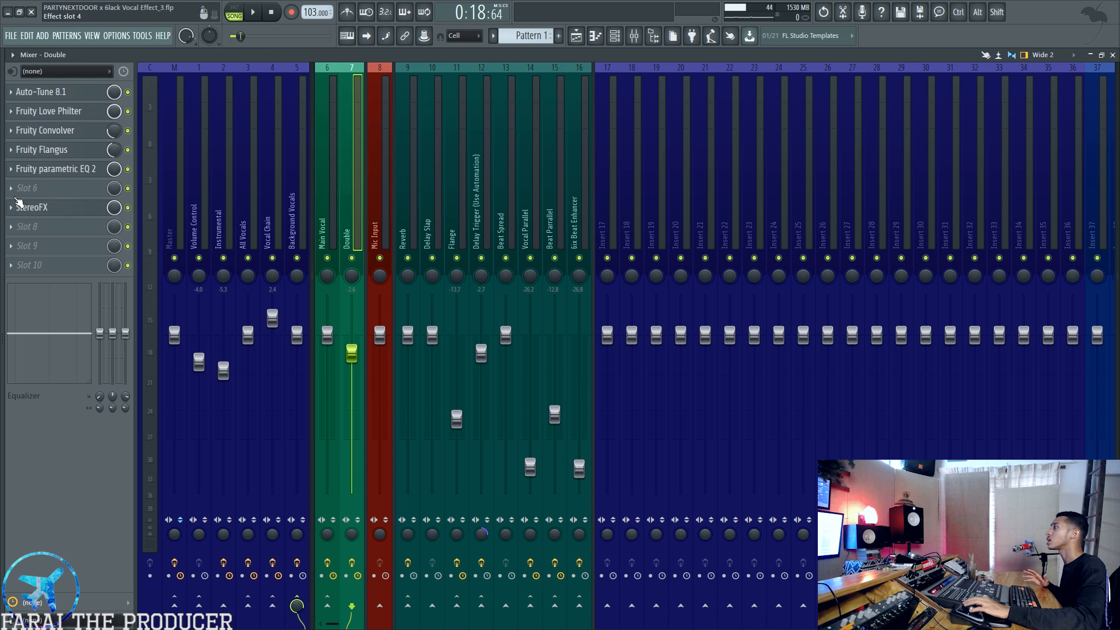
{"action": "left_click", "coordinate": [337, 197]}
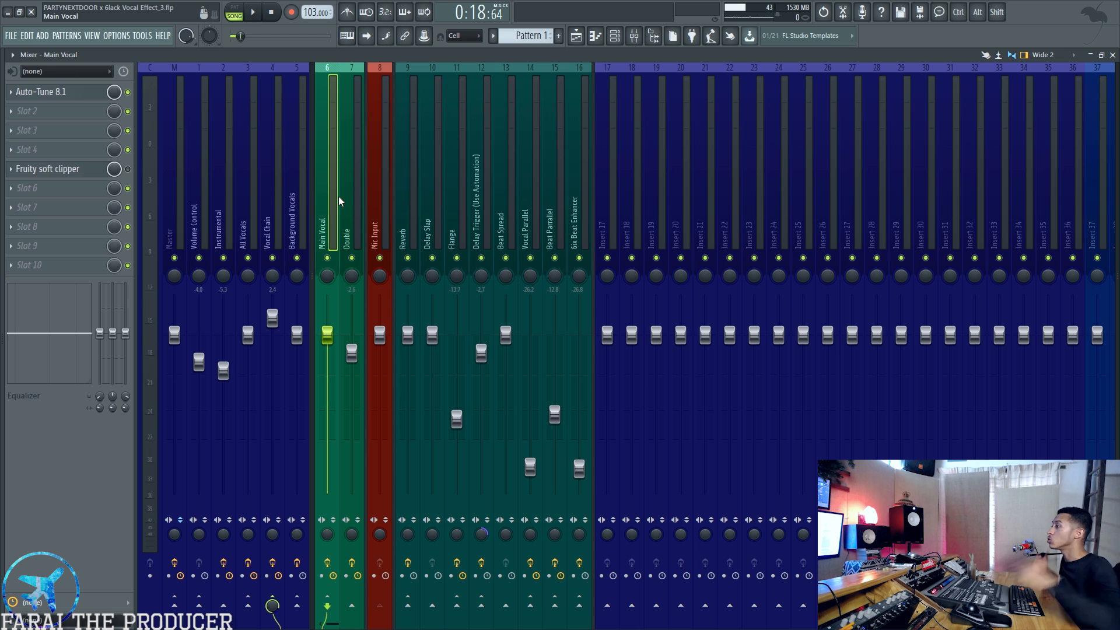
{"action": "left_click", "coordinate": [373, 204]}
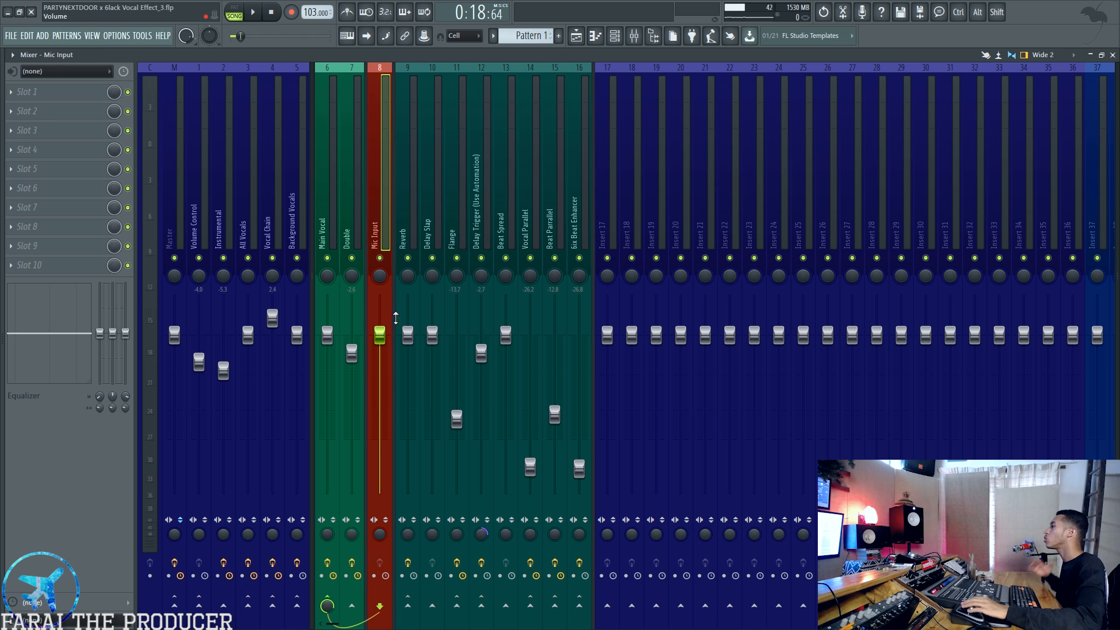
Try routing mixer track Insert 20 only to Insert 19, and route it back to the Master
{"action": "left_click", "coordinate": [675, 251]}
{"action": "left_click", "coordinate": [656, 605]}
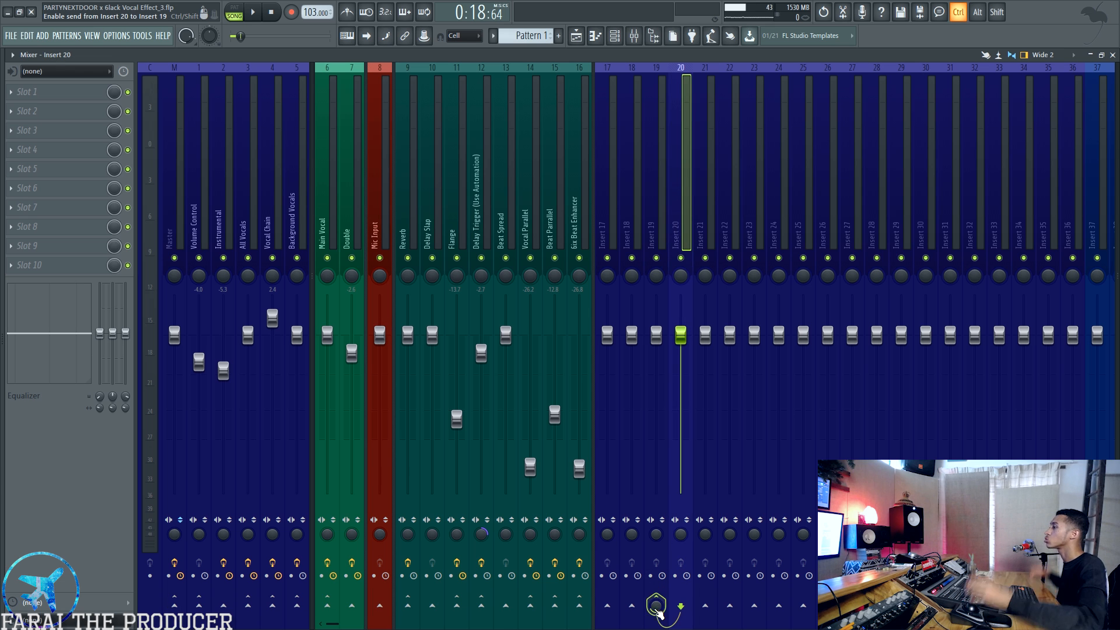
{"action": "left_click", "coordinate": [174, 605]}
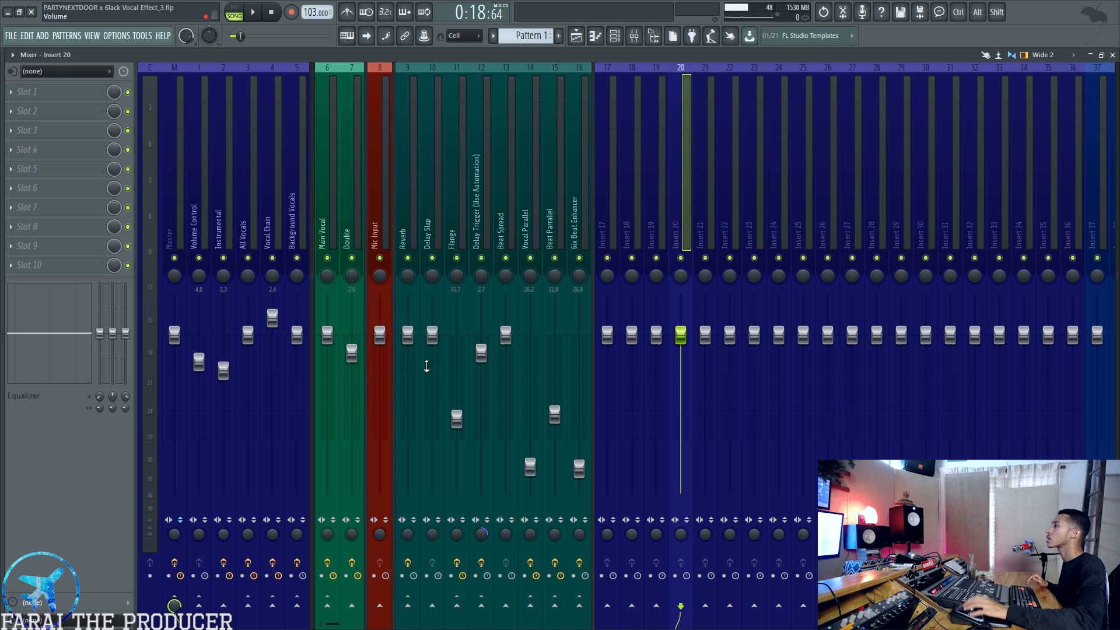
Rename mixer track Insert 20 as "Mic Input (Dry)"
{"action": "right_click", "coordinate": [673, 197]}
{"action": "key", "text": "F2"}
{"action": "type", "text": "Mi cInput"}
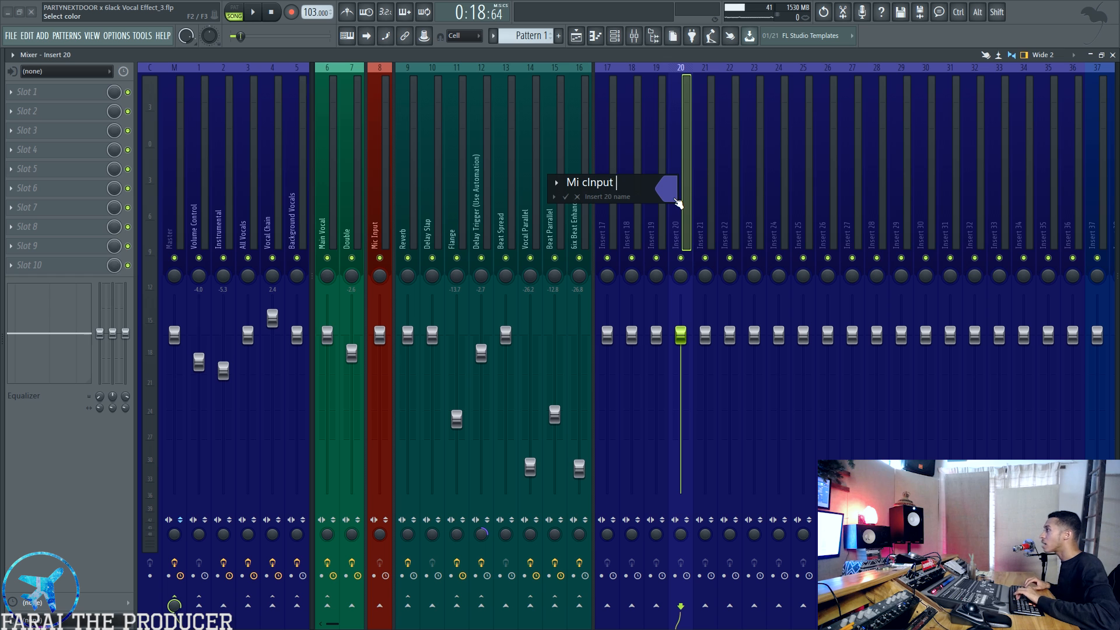
{"action": "type", "text": "I"}
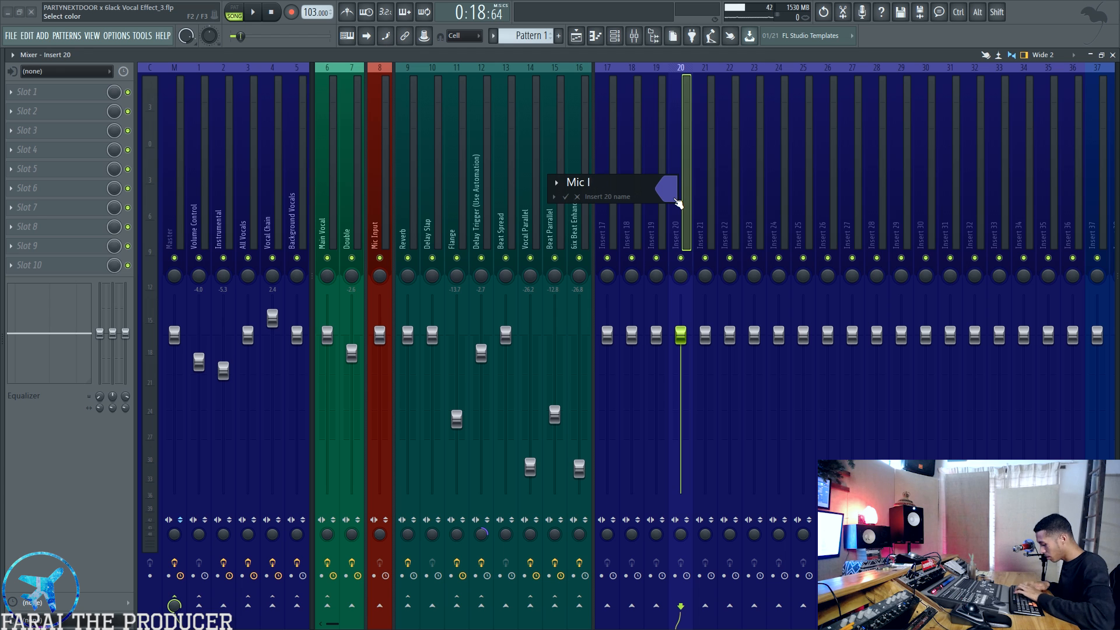
{"action": "type", "text": "nput (Dry)"}
{"action": "key", "text": "Return"}
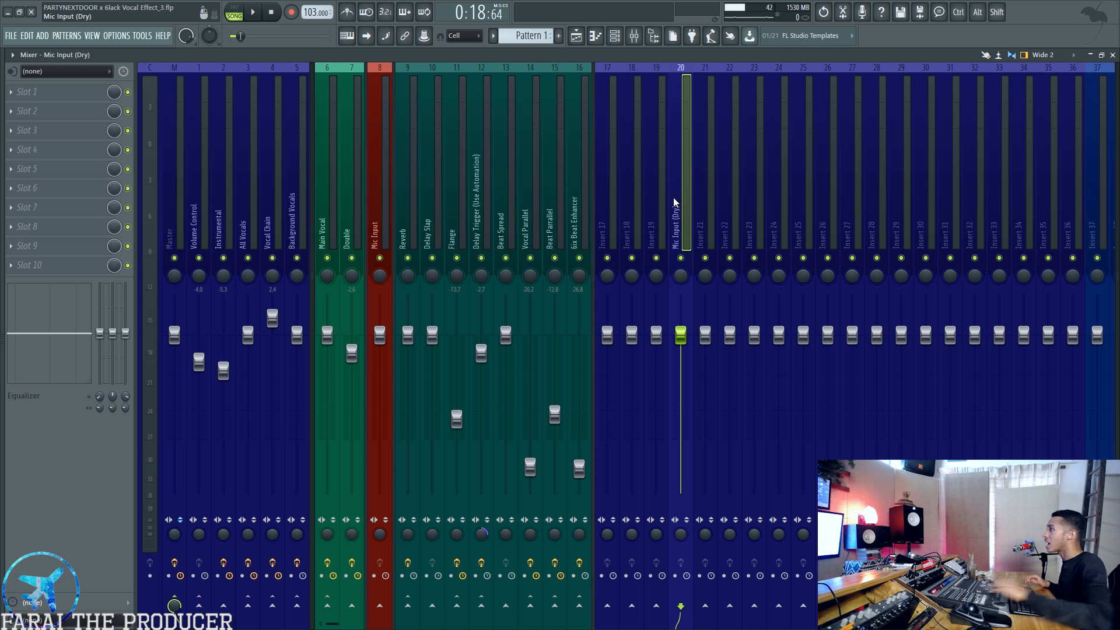
Rename mixer track Insert 19 as "(Effects)"
{"action": "key", "text": "Left"}
{"action": "key", "text": "F2"}
{"action": "key", "text": "shift"}
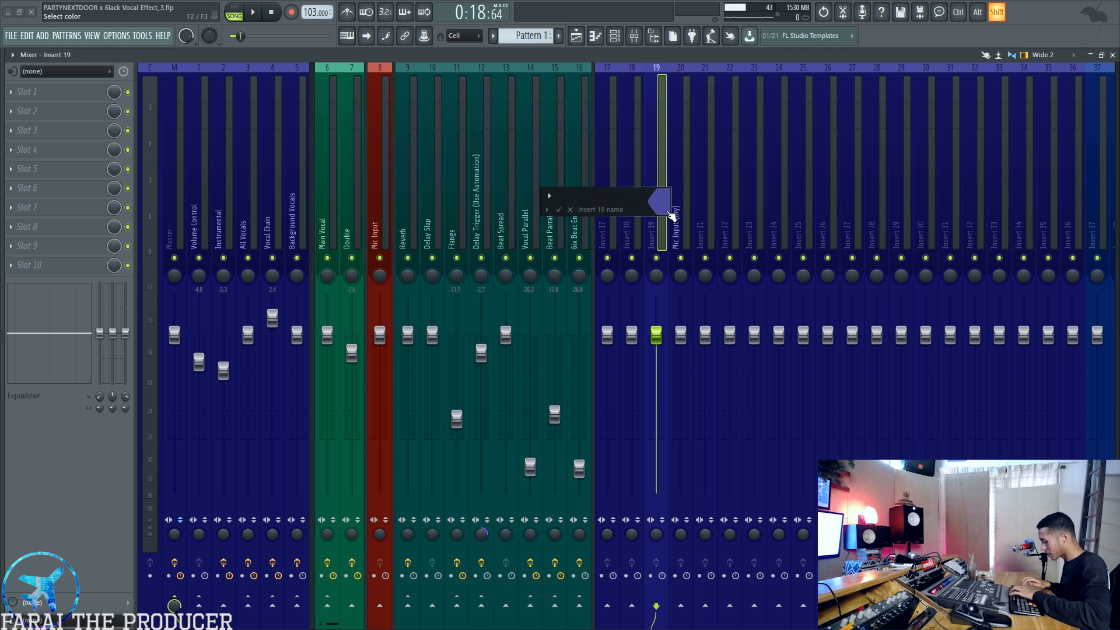
{"action": "type", "text": "9Effects)"}
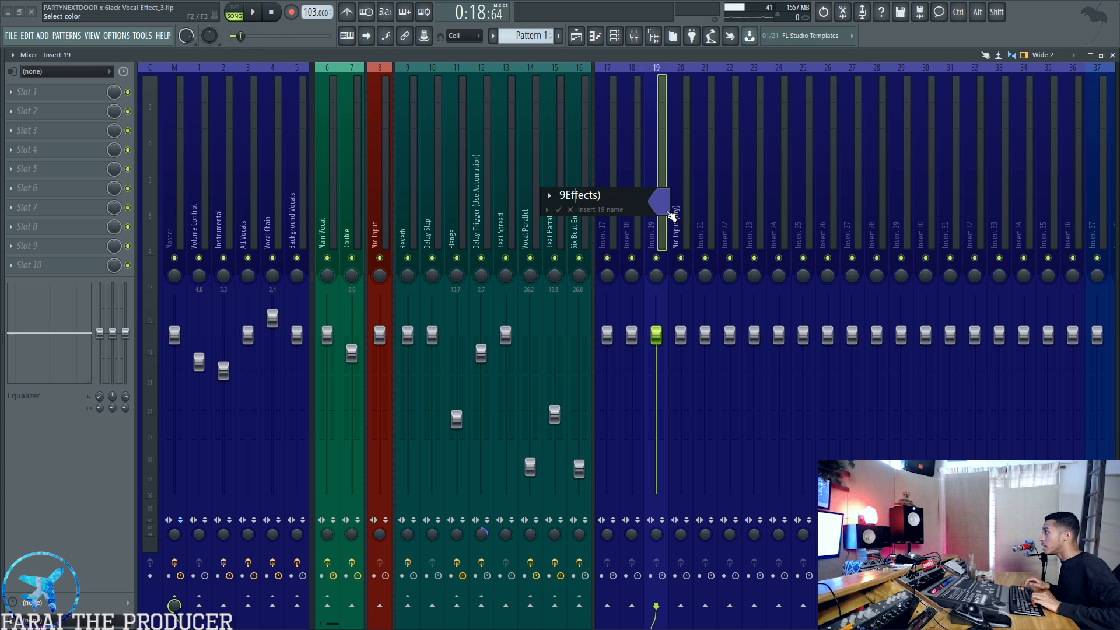
{"action": "key", "text": "Return"}
Route the Mic Input (Dry) track only to the (Effects) track and view its available audio inputs
{"action": "left_click", "coordinate": [672, 217]}
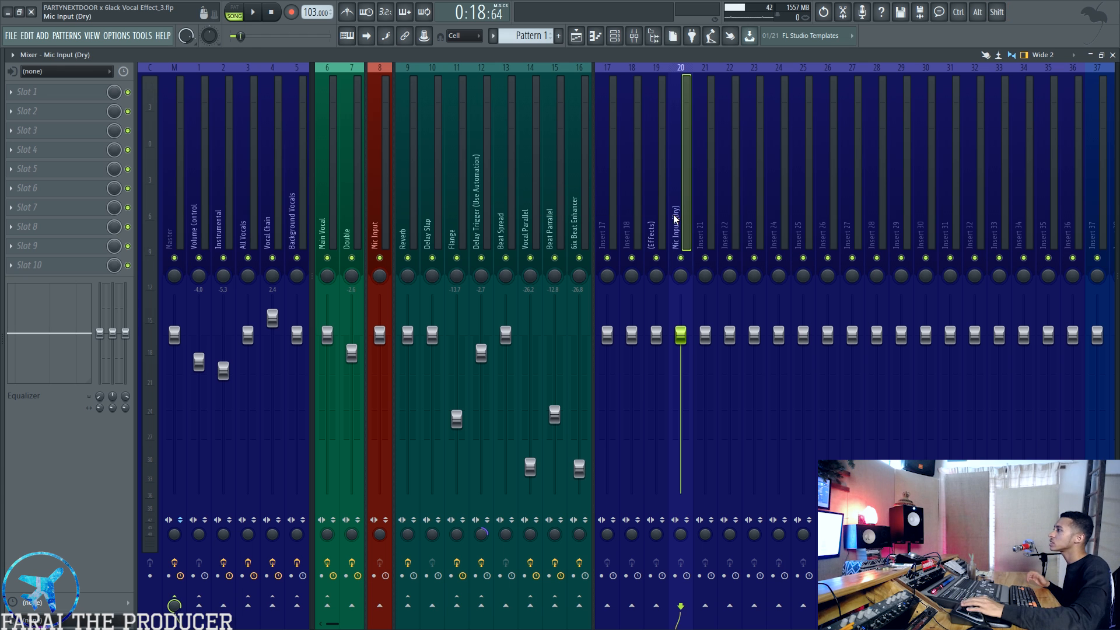
{"action": "left_click", "coordinate": [655, 605], "text": "ctrl"}
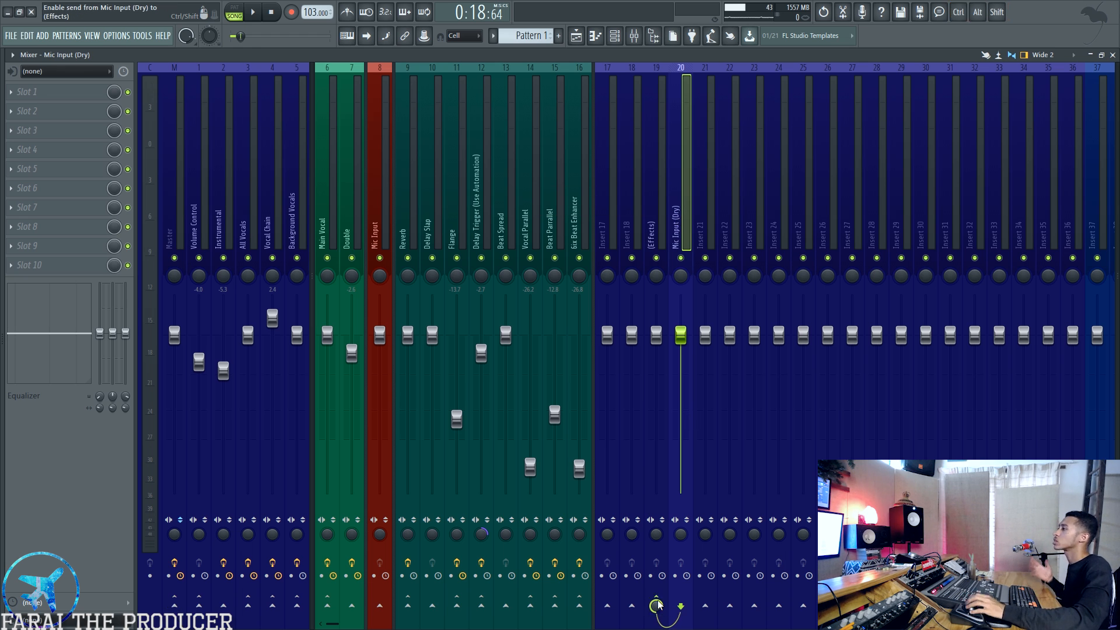
{"action": "left_click", "coordinate": [62, 76]}
{"action": "left_click", "coordinate": [63, 76]}
Cut the low EQ band and boost the high EQ band of the (Effects) mixer track, and reset both bands
{"action": "left_click", "coordinate": [650, 190]}
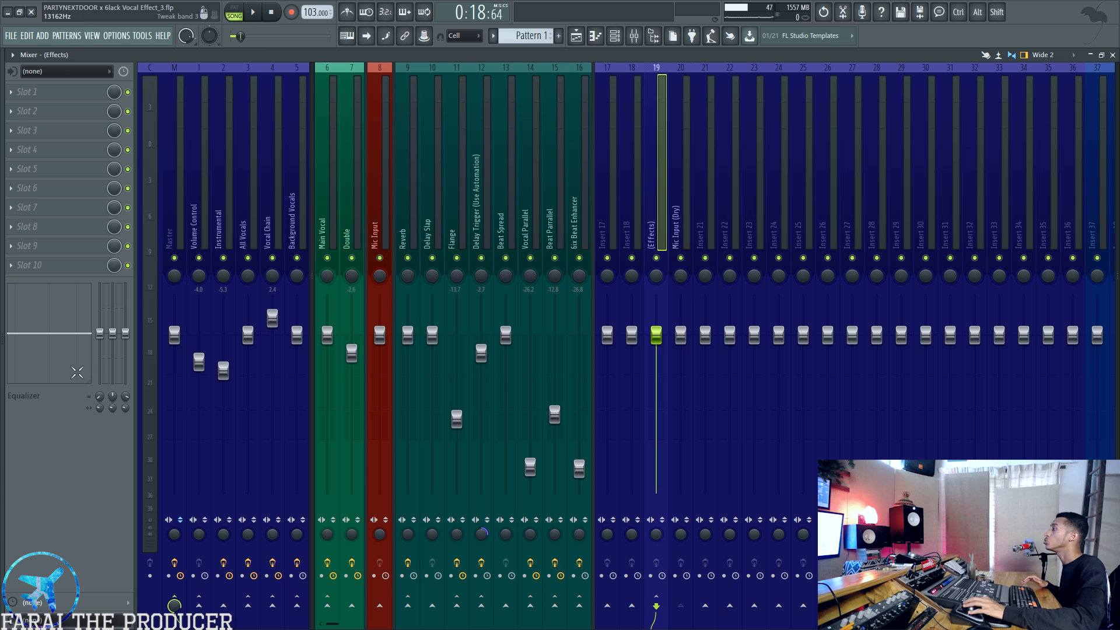
{"action": "left_click_drag", "start_coordinate": [100, 333], "coordinate": [125, 308]}
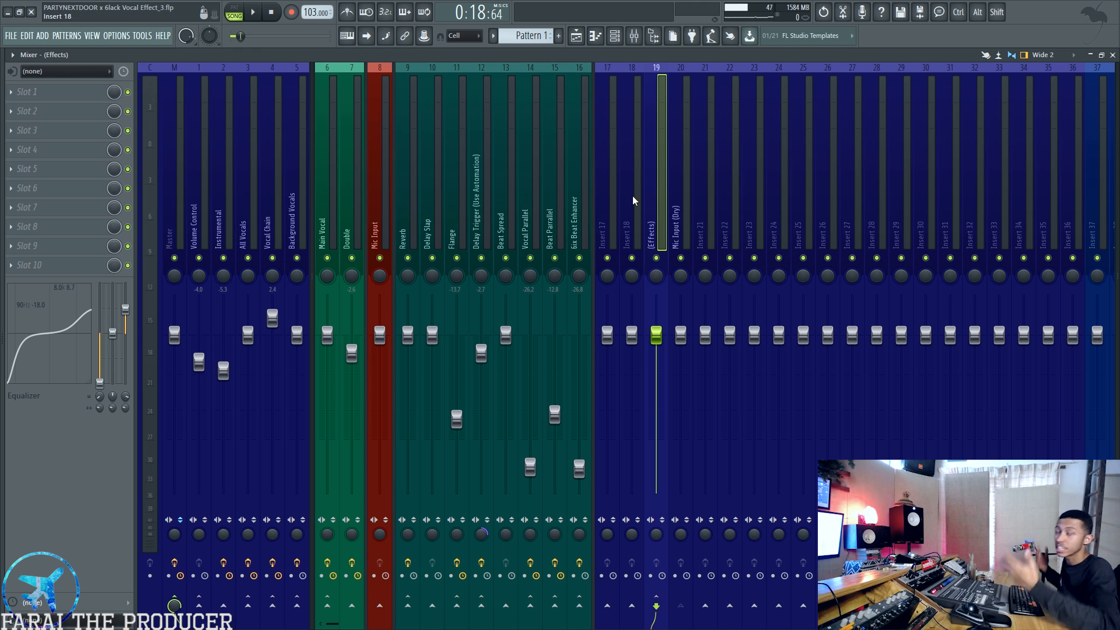
{"action": "left_click", "coordinate": [125, 309], "text": "alt"}
{"action": "left_click", "coordinate": [100, 382], "text": "alt"}
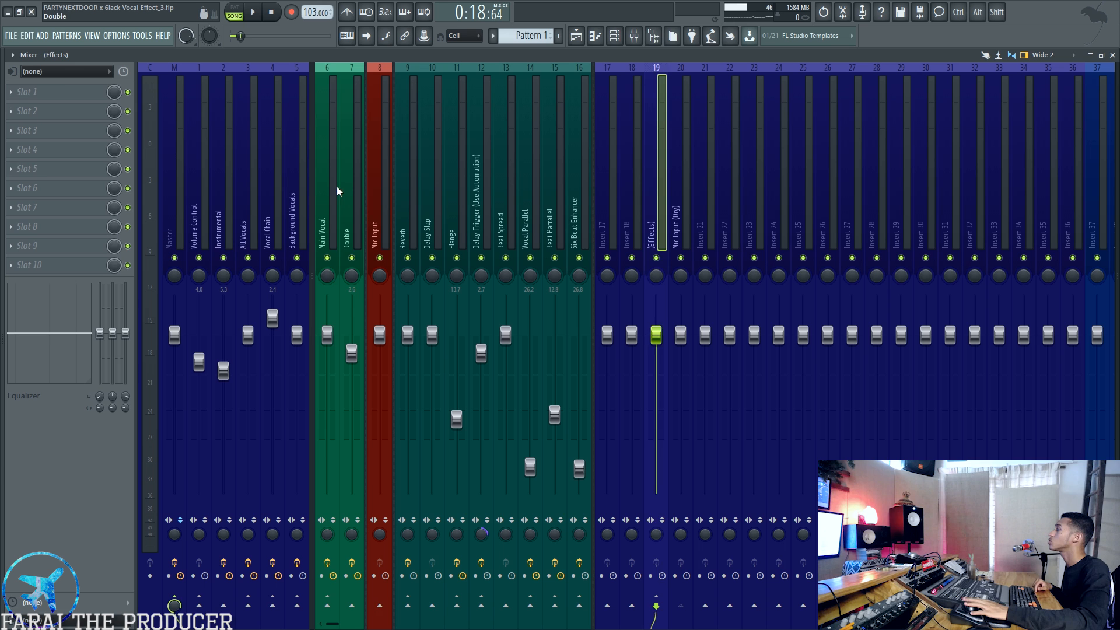
Show the Auto-Tune 8.1 settings on the Main Vocal mixer track and close the plugin
{"action": "left_click", "coordinate": [330, 170]}
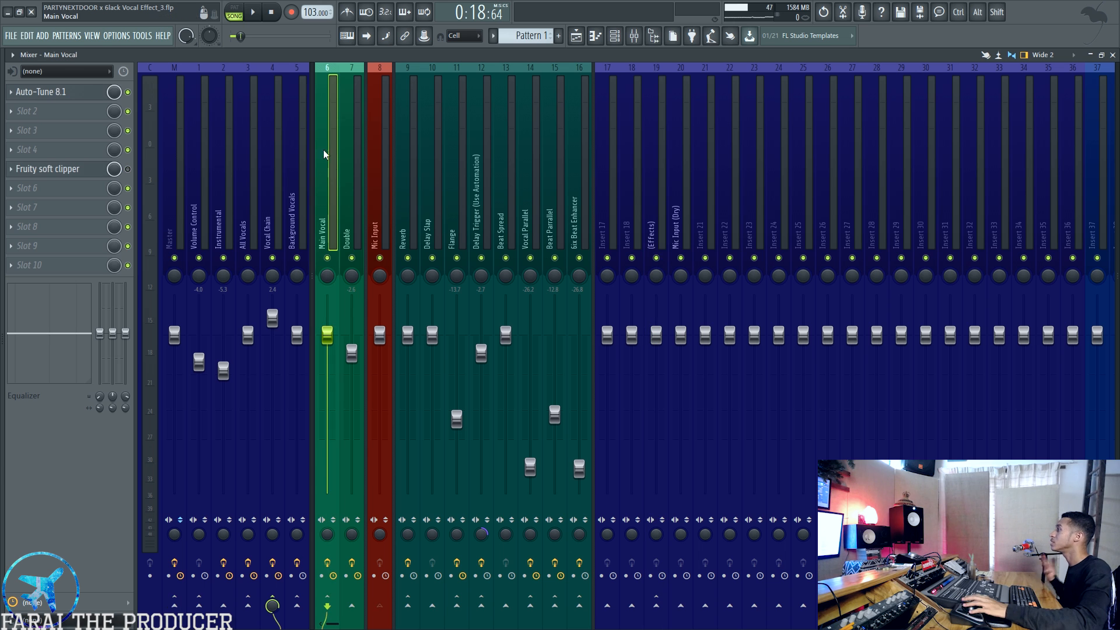
{"action": "left_click", "coordinate": [82, 95]}
{"action": "left_click_drag", "start_coordinate": [594, 199], "coordinate": [628, 143]}
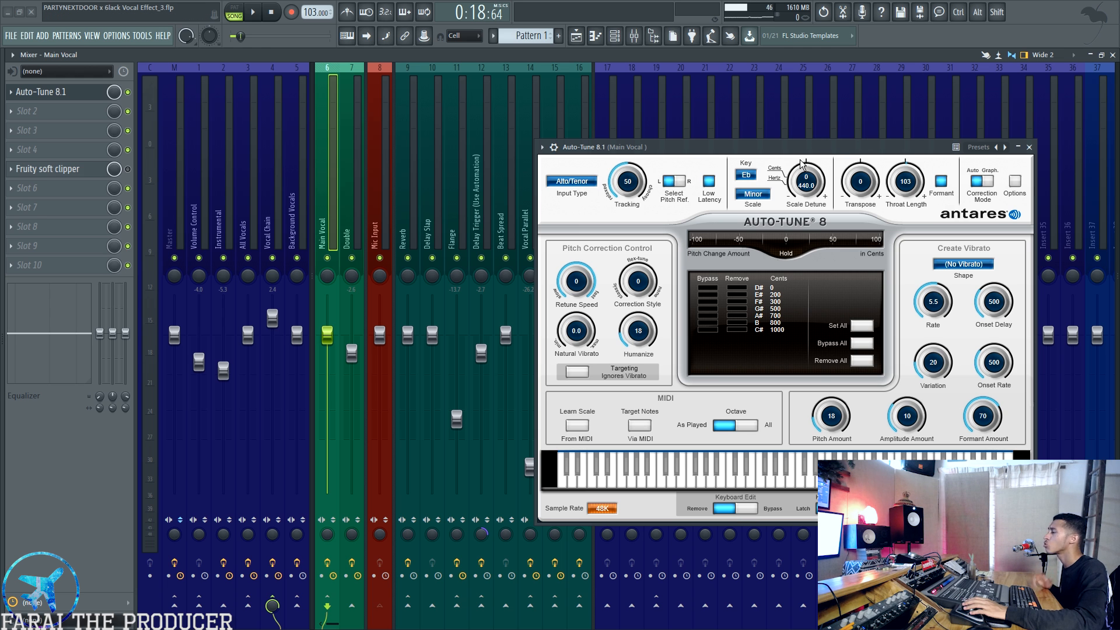
{"action": "left_click_drag", "start_coordinate": [801, 146], "coordinate": [805, 128]}
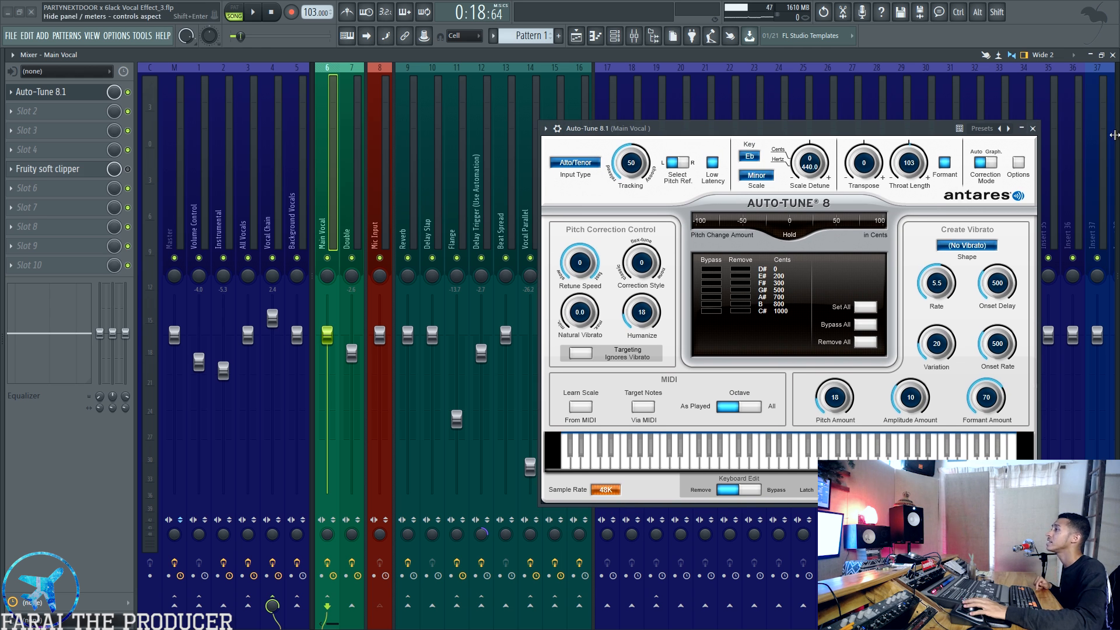
{"action": "left_click", "coordinate": [1032, 129]}
Return to the playlist, highlight the clips on the Double/Adlib and Adlibs tracks, and clear the selection
{"action": "left_click", "coordinate": [575, 36]}
{"action": "left_click", "coordinate": [129, 309]}
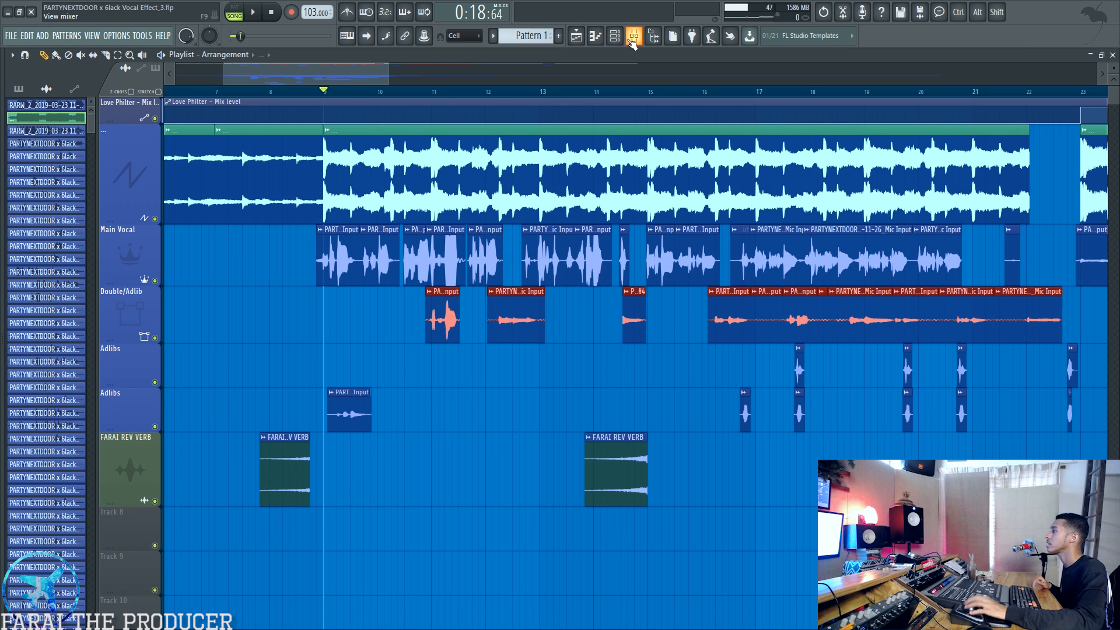
{"action": "left_click", "coordinate": [135, 362]}
{"action": "left_click", "coordinate": [545, 385]}
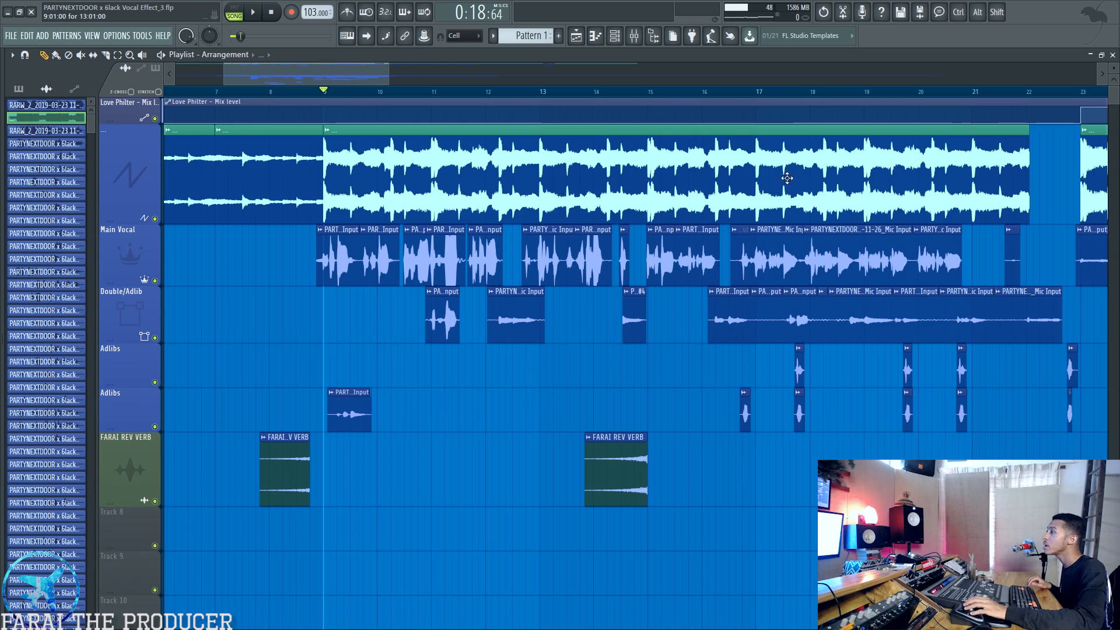
Play the full arrangement briefly from just after bar 17 in the playlist
{"action": "left_click", "coordinate": [779, 90]}
{"action": "key", "text": "space"}
{"action": "scroll", "coordinate": [779, 90], "scroll_direction": "up", "scroll_amount": 3}
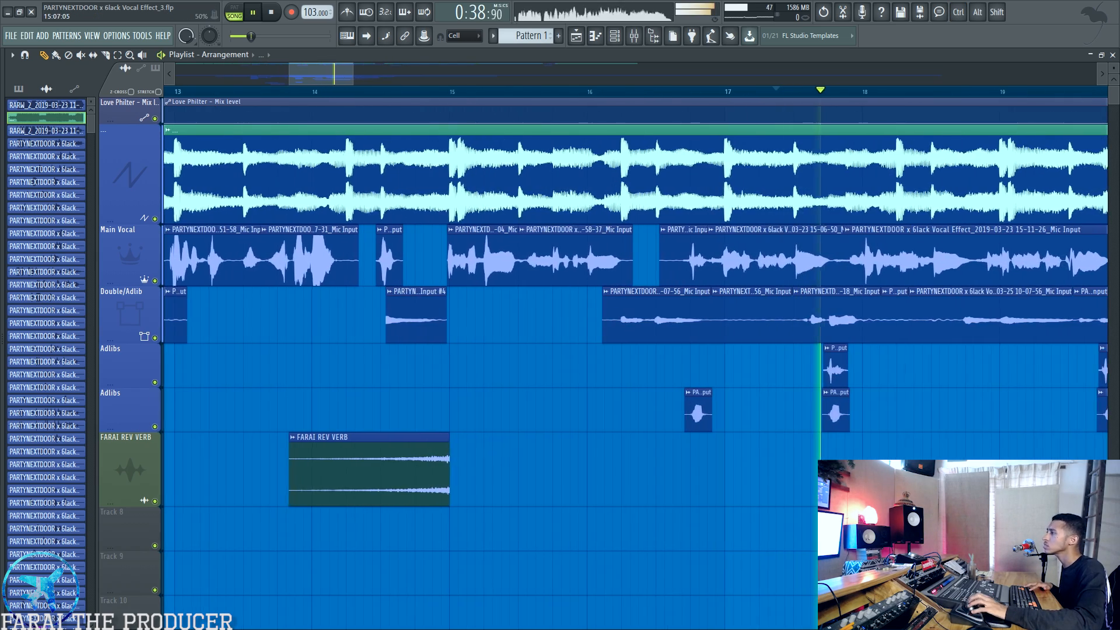
{"action": "key", "text": "space"}
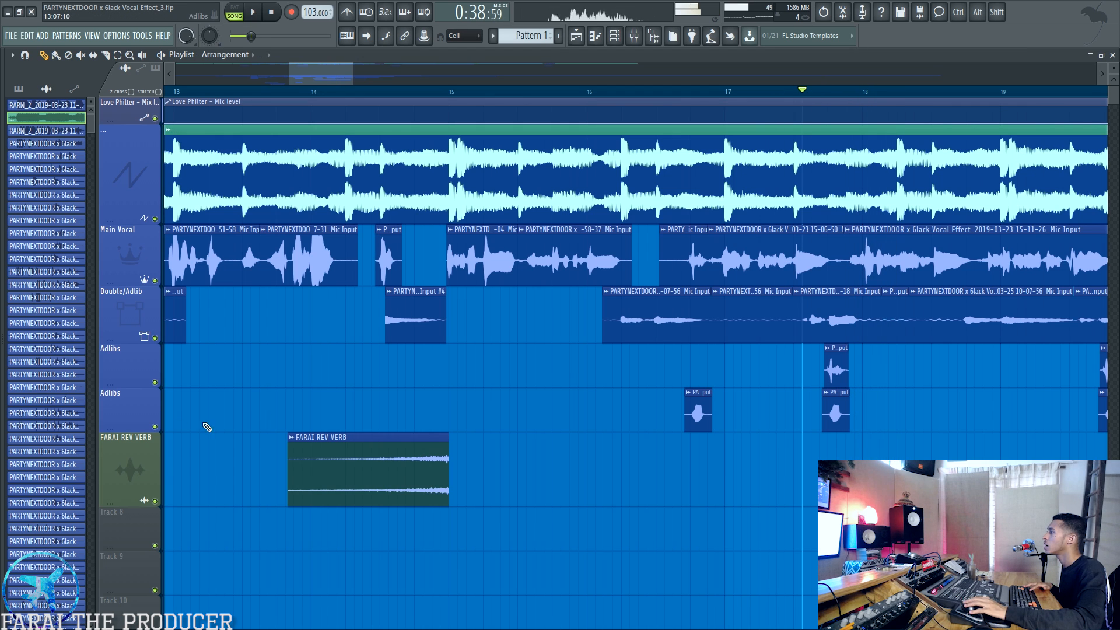
Solo both Adlibs playlist tracks, play them back, and restore all the tracks
{"action": "right_click", "coordinate": [155, 387]}
{"action": "key", "text": "Escape"}
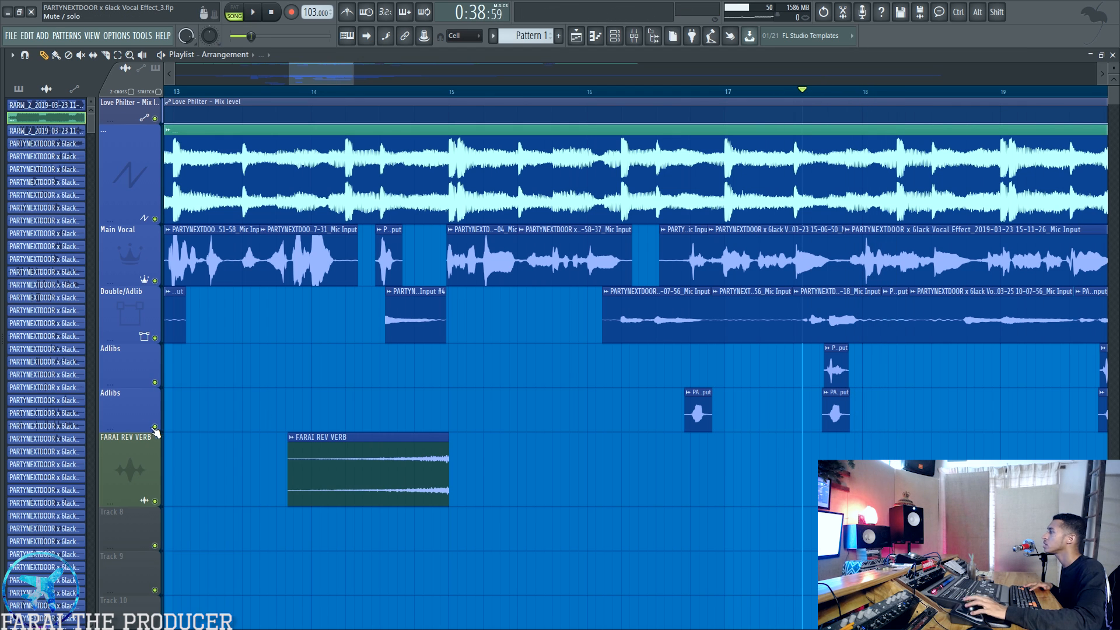
{"action": "left_click", "coordinate": [154, 427], "text": "ctrl"}
{"action": "left_click", "coordinate": [155, 382], "text": "ctrl"}
{"action": "key", "text": "space"}
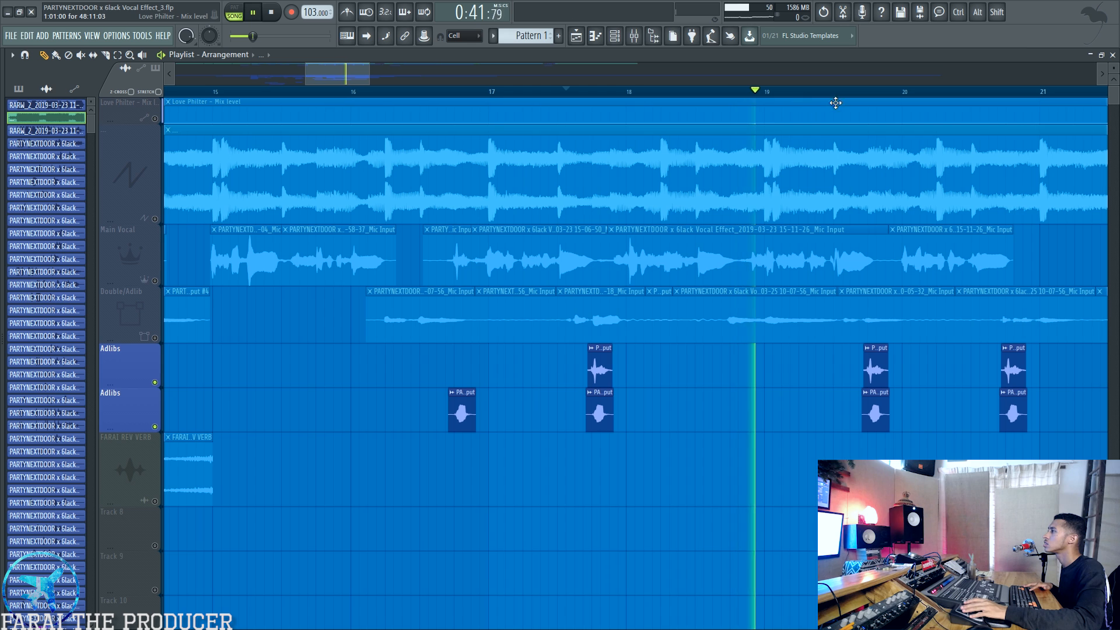
{"action": "key", "text": "space"}
{"action": "right_click", "coordinate": [156, 385]}
{"action": "right_click", "coordinate": [155, 383]}
{"action": "right_click", "coordinate": [155, 383]}
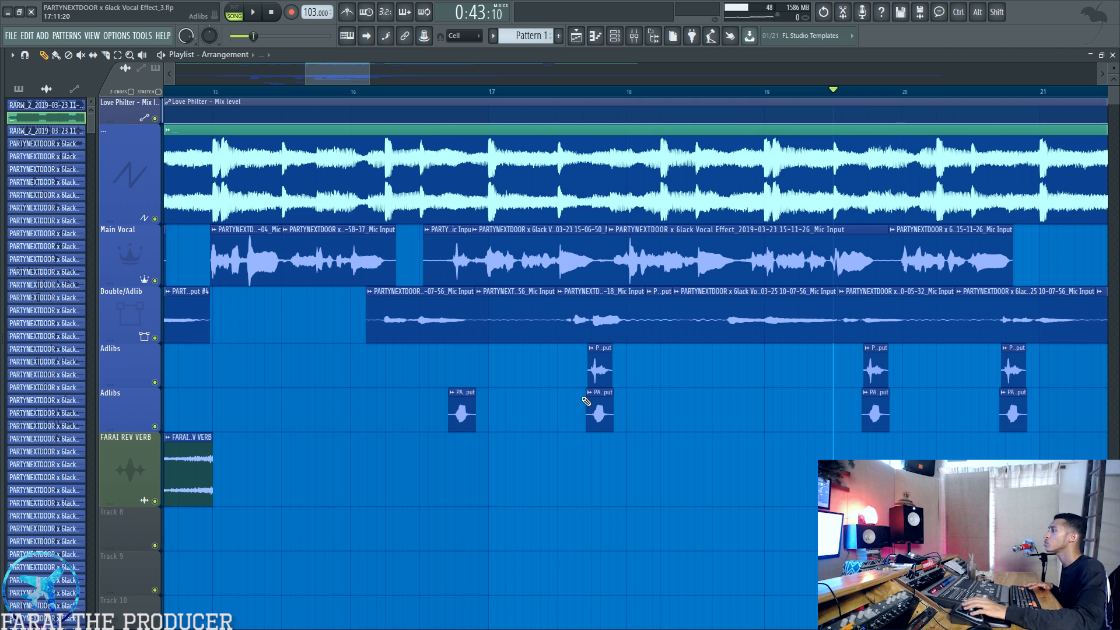
Solo the Double/Adlib playlist track, play it from about bar 12, and check its signal on the Double mixer track
{"action": "left_click", "coordinate": [566, 318]}
{"action": "scroll", "coordinate": [556, 106], "scroll_direction": "left", "scroll_amount": 3}
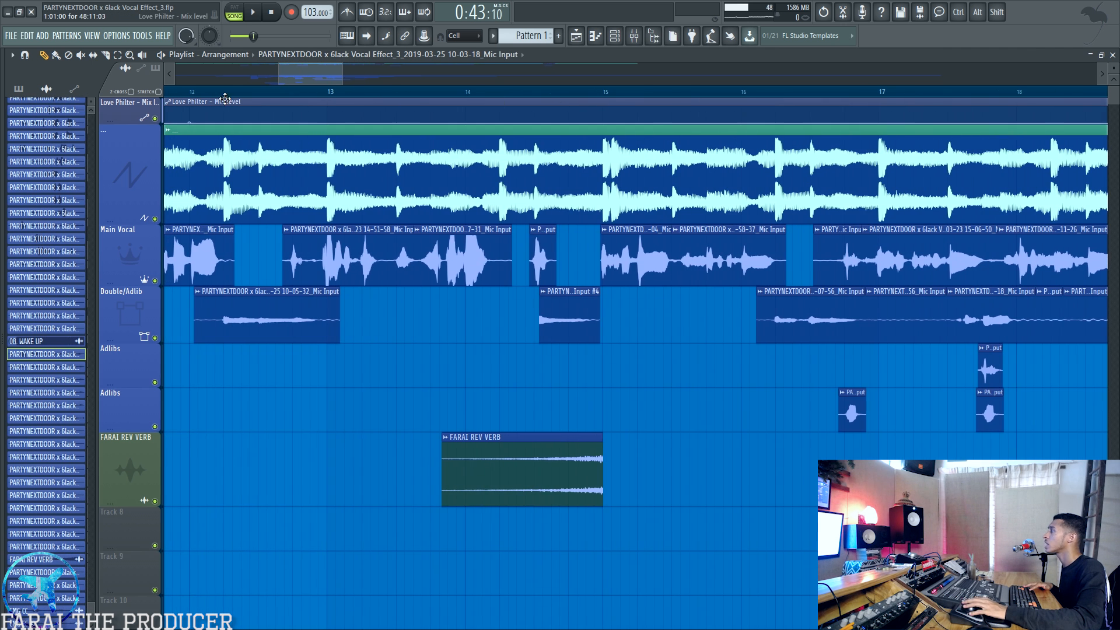
{"action": "scroll", "coordinate": [214, 85], "scroll_direction": "left", "scroll_amount": 2}
{"action": "left_click", "coordinate": [220, 93]}
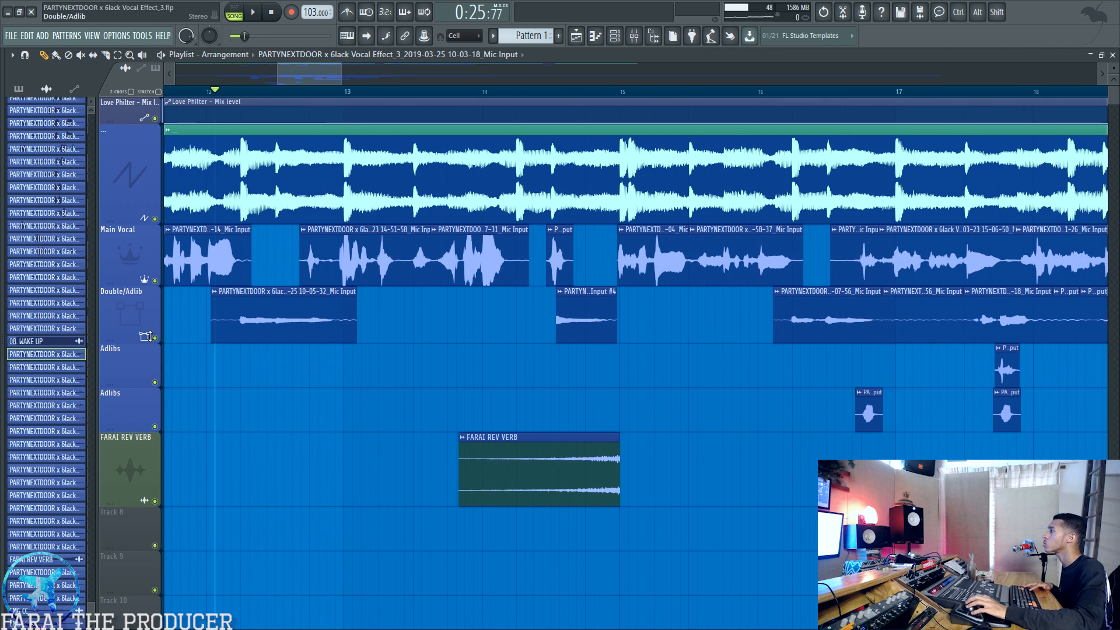
{"action": "right_click", "coordinate": [155, 338]}
{"action": "key", "text": "space"}
{"action": "left_click", "coordinate": [634, 37]}
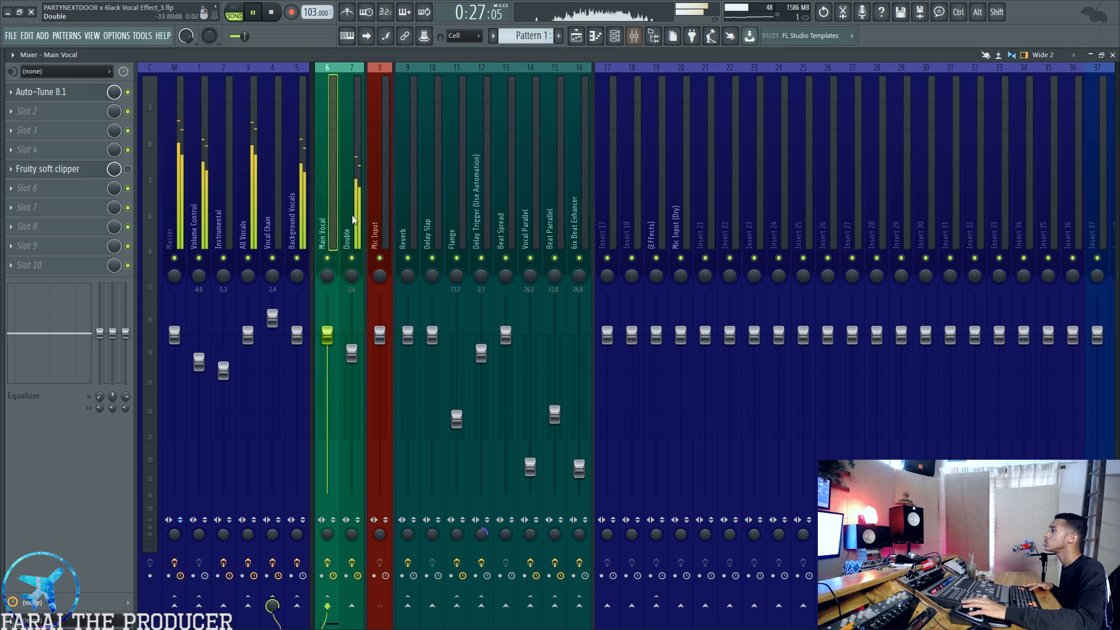
{"action": "key", "text": "space"}
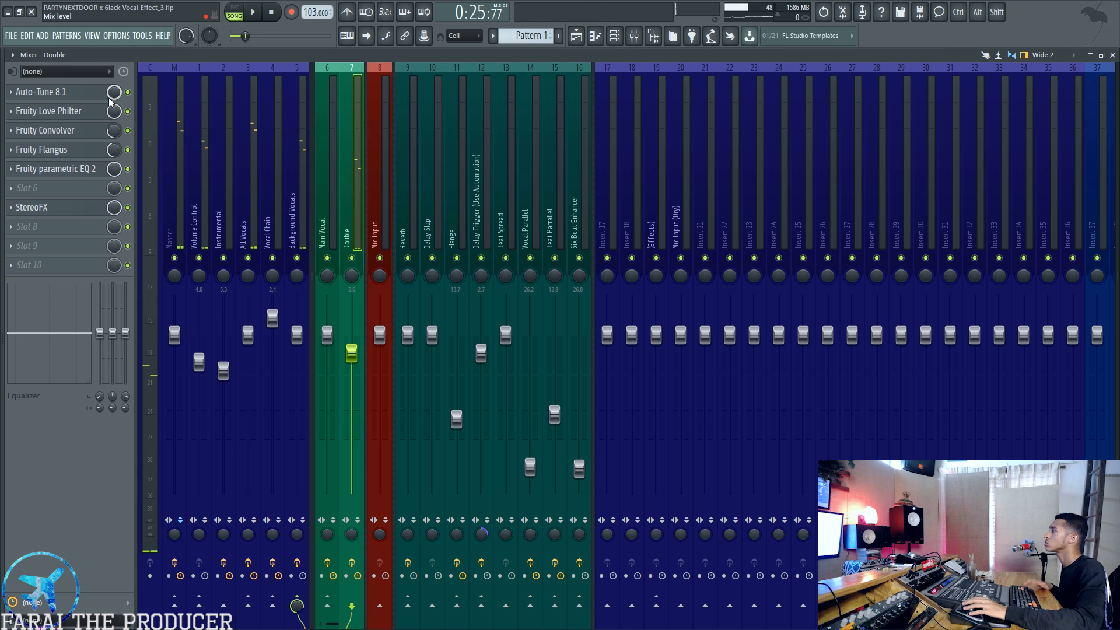
Solo the Auto-Tune 8.1 slot on the Double mixer track and play the vocal through it
{"action": "right_click", "coordinate": [128, 92]}
{"action": "key", "text": "space"}
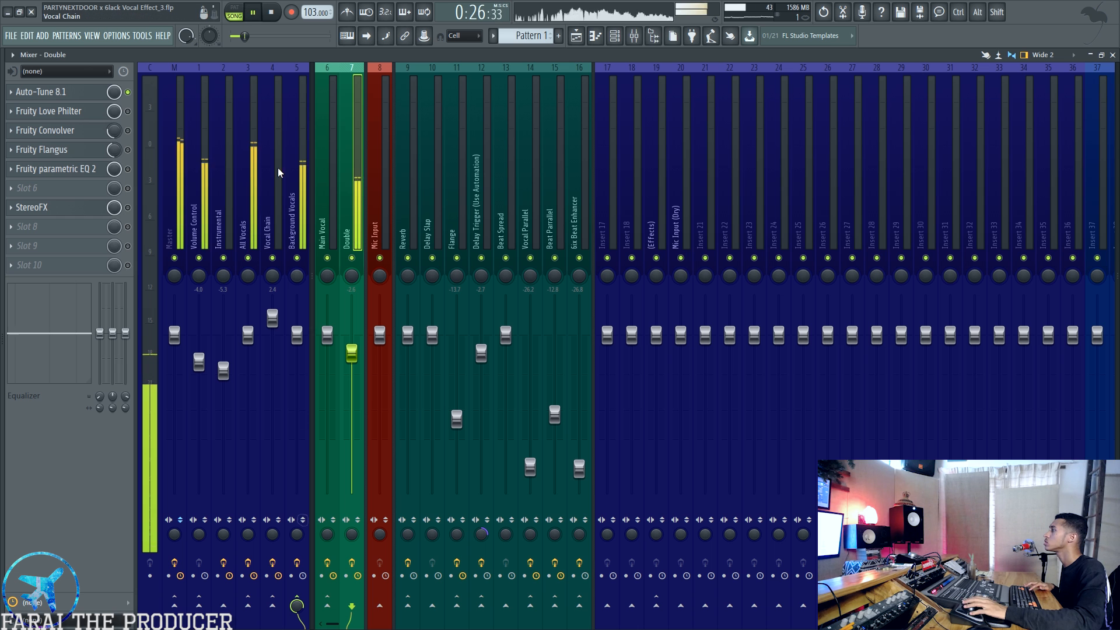
{"action": "key", "text": "space"}
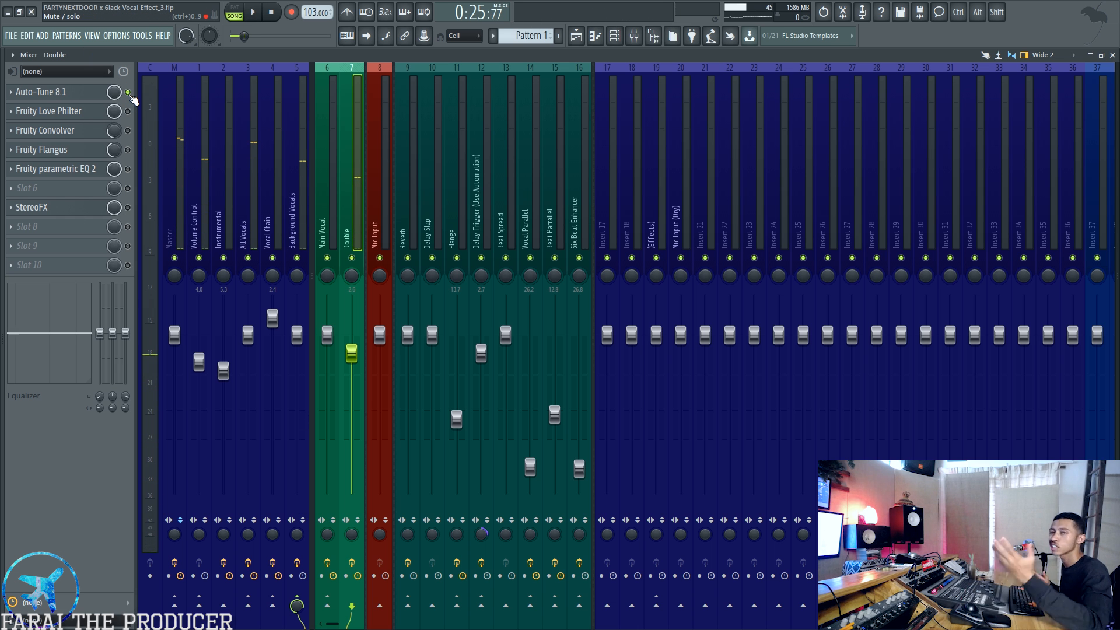
Re-enable all the effect slots on the Double mixer track and play the vocal through the full chain
{"action": "right_click", "coordinate": [127, 92]}
{"action": "key", "text": "space"}
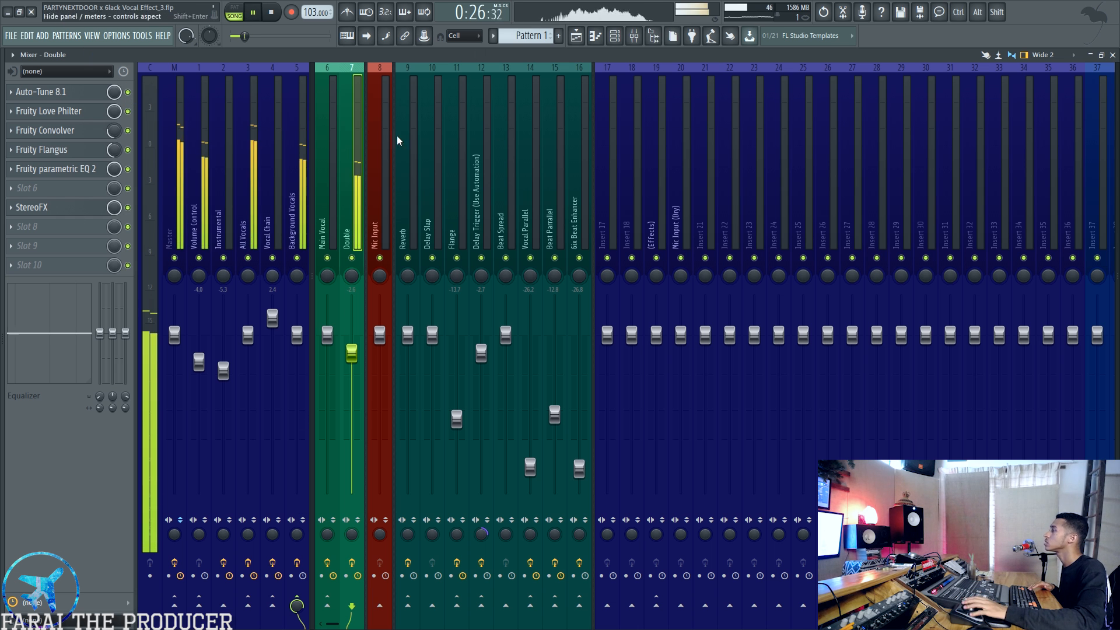
{"action": "key", "text": "space"}
Unsolo the Double/Adlib playlist track and trim the start of its clip just after bar 12
{"action": "key", "text": "F5"}
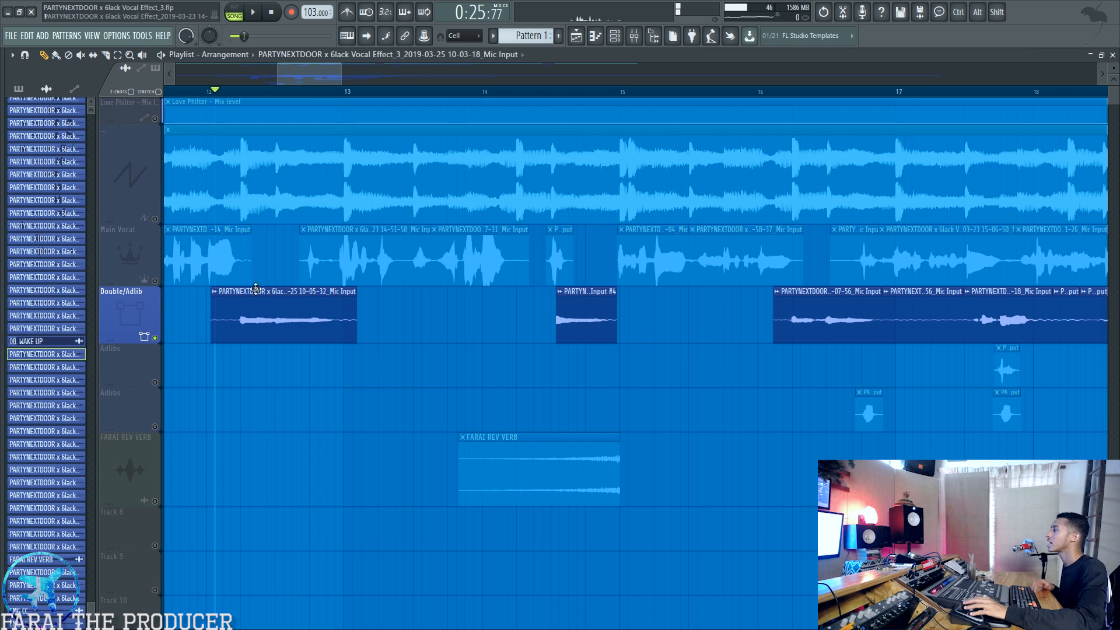
{"action": "right_click", "coordinate": [155, 338]}
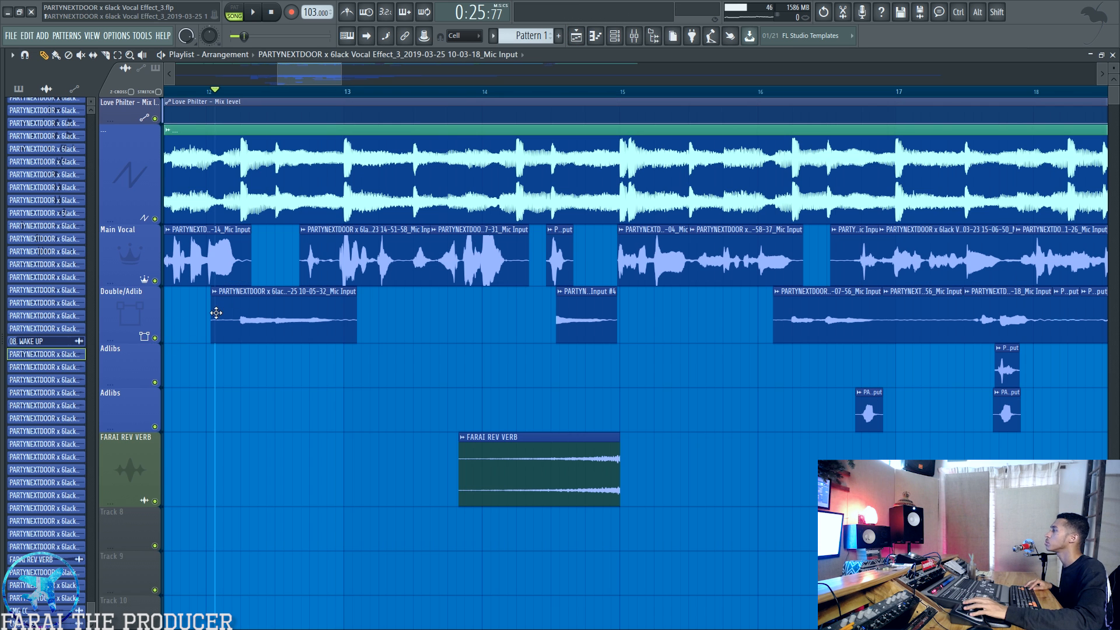
{"action": "left_click_drag", "start_coordinate": [213, 319], "coordinate": [233, 333]}
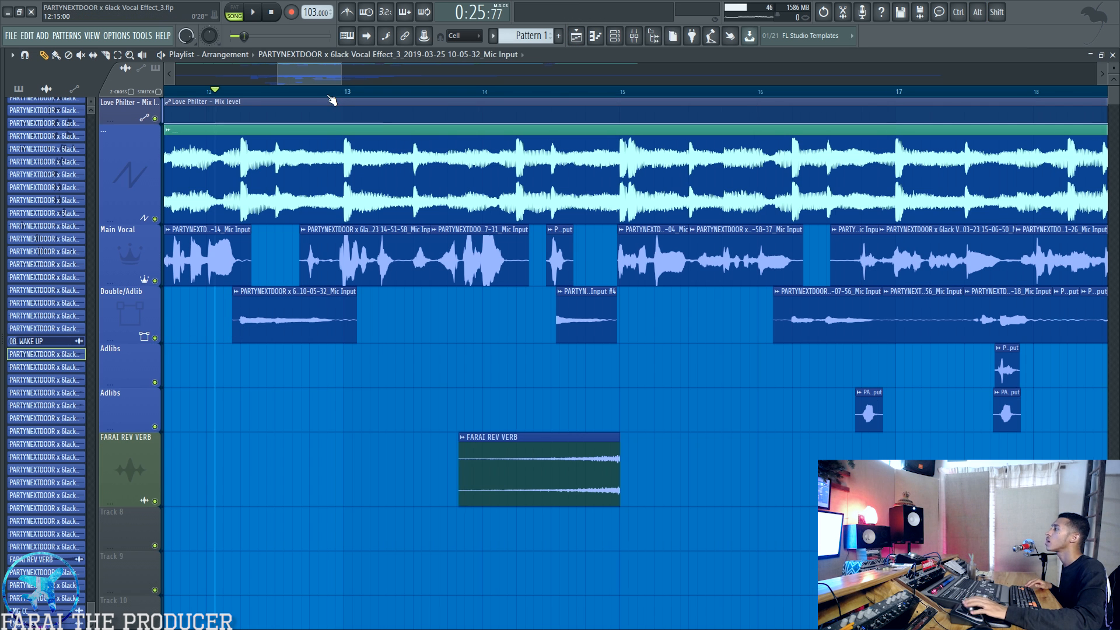
Select the Main Vocal mixer track to show its effect slots, keeping the program window maximized
{"action": "scroll", "coordinate": [319, 83], "scroll_direction": "down", "scroll_amount": 4}
{"action": "key", "text": "F9"}
{"action": "left_click", "coordinate": [326, 166]}
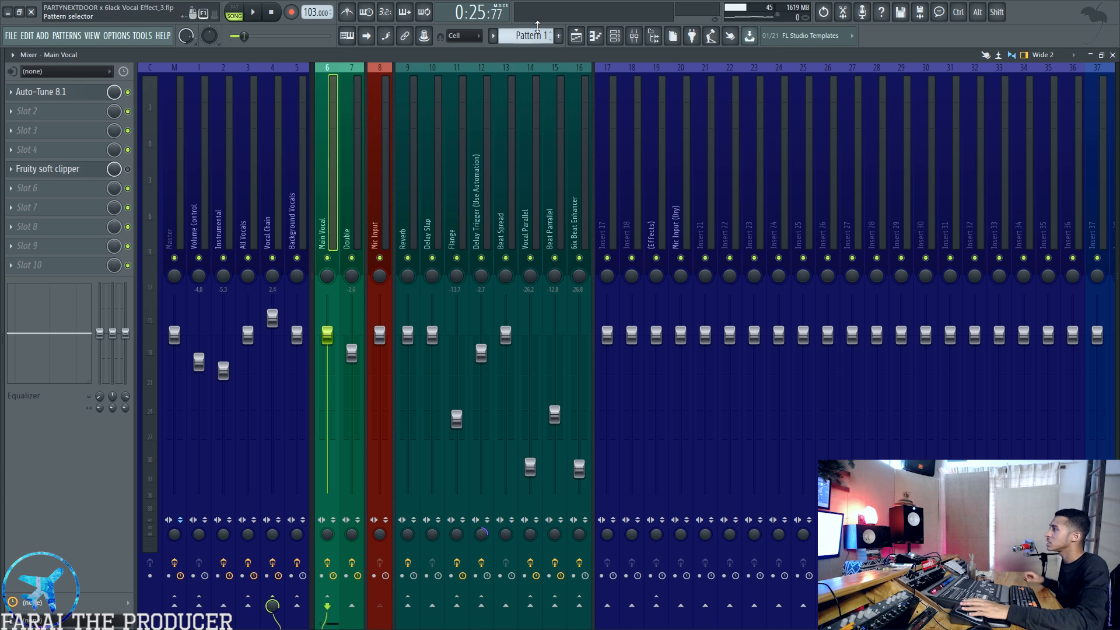
{"action": "double_click", "coordinate": [571, 39]}
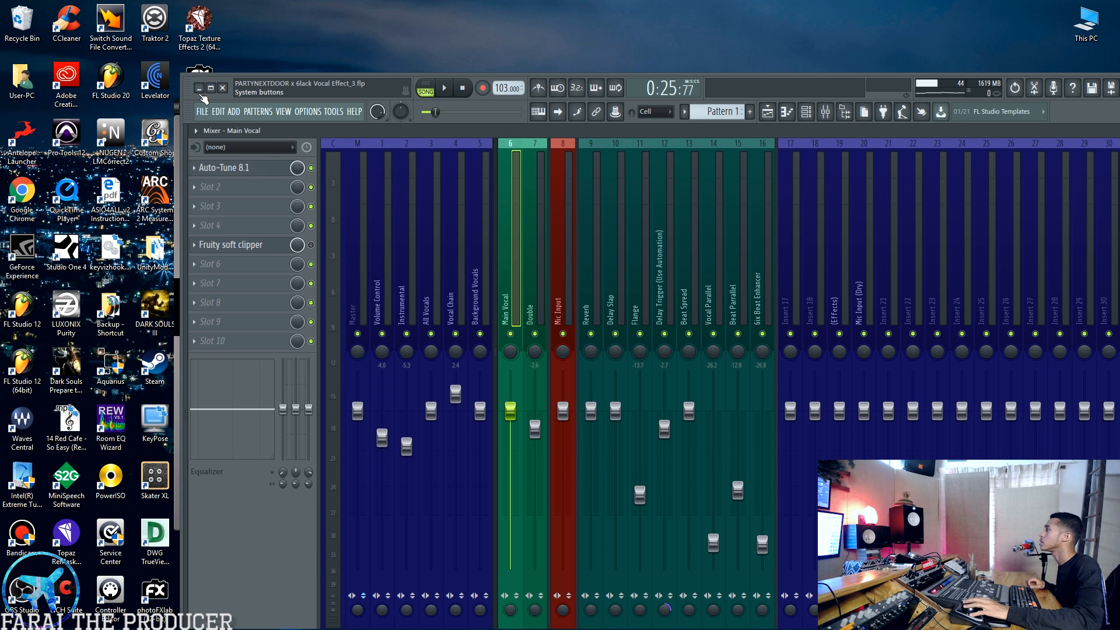
{"action": "left_click", "coordinate": [210, 88]}
Enlarge the Main Vocal playlist track's height and examine the loud take around bar 11, leaving no clip selected
{"action": "left_click", "coordinate": [576, 35]}
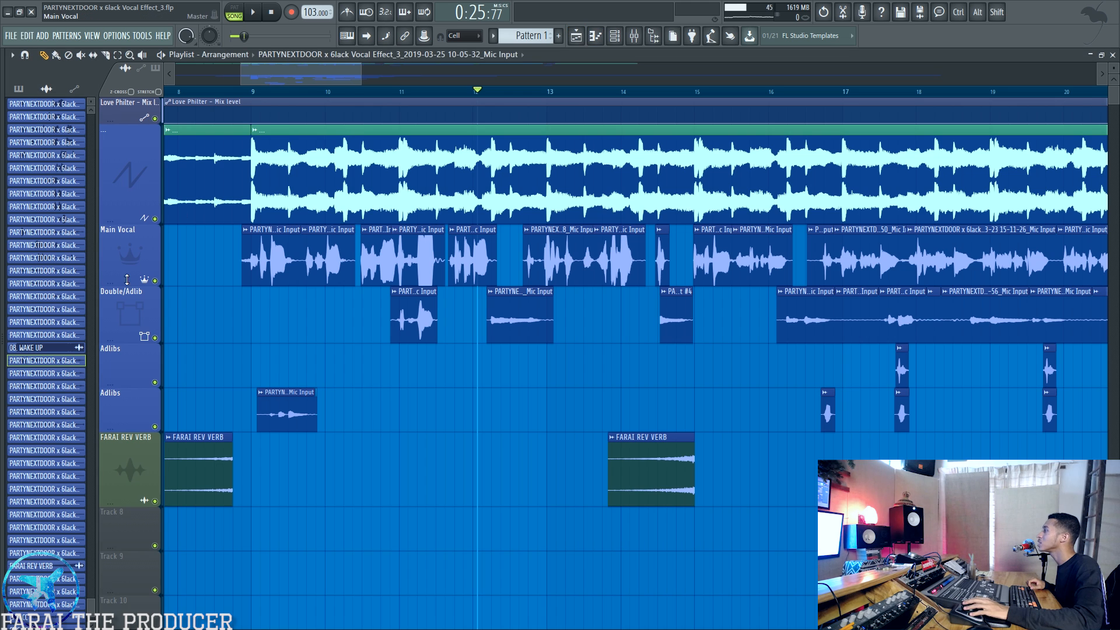
{"action": "left_click_drag", "start_coordinate": [125, 279], "coordinate": [125, 400]}
{"action": "left_click", "coordinate": [434, 245], "text": "ctrl"}
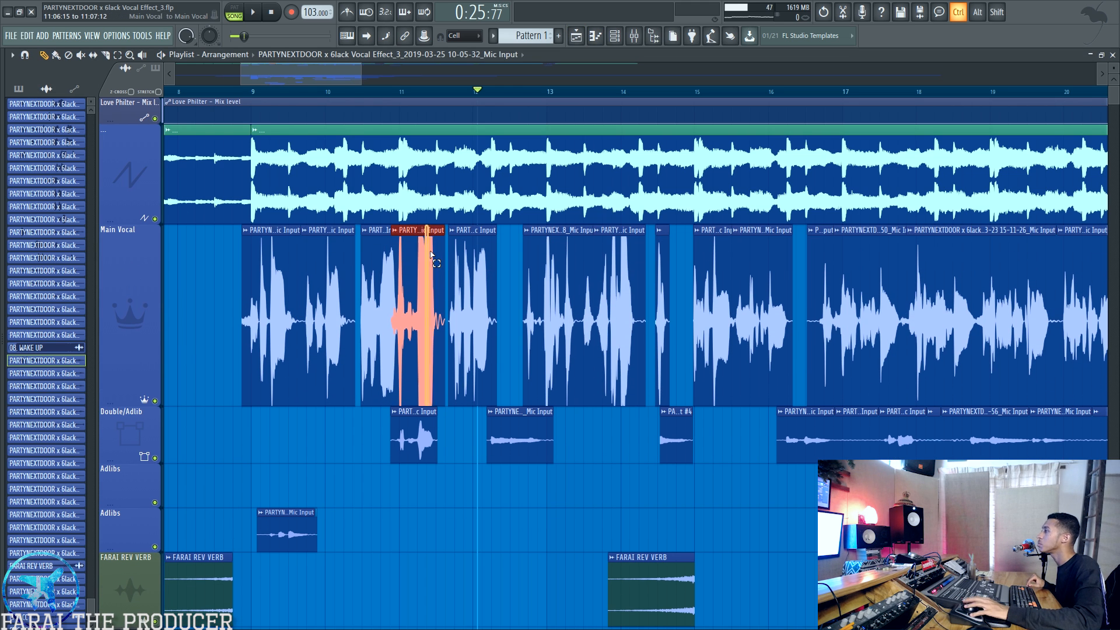
{"action": "scroll", "coordinate": [439, 100], "scroll_direction": "up", "scroll_amount": 6}
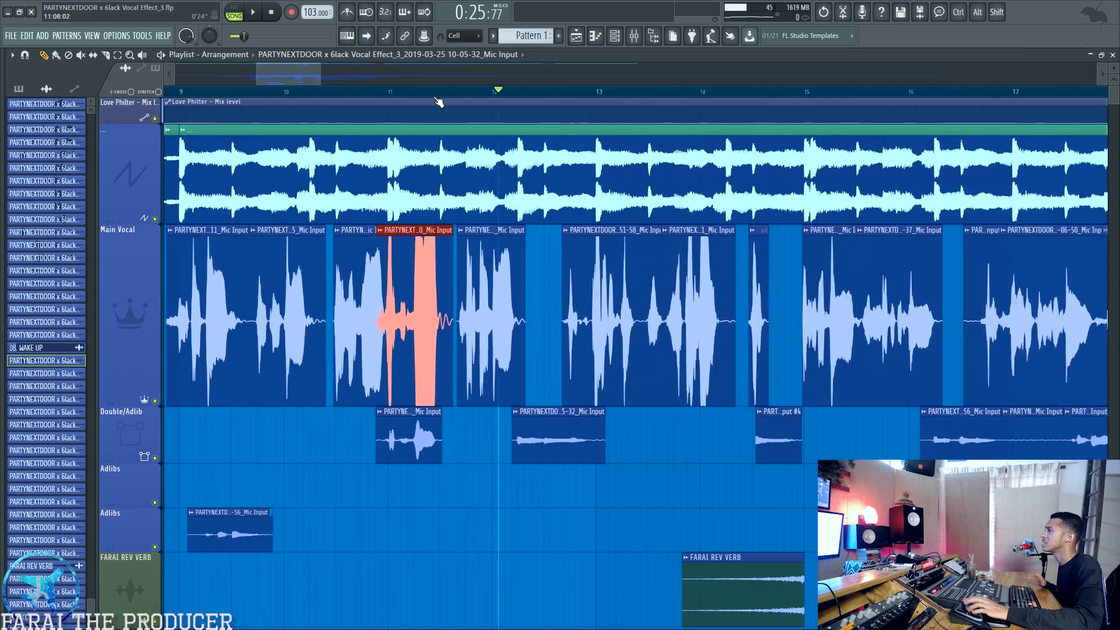
{"action": "scroll", "coordinate": [439, 101], "scroll_direction": "up", "scroll_amount": 3}
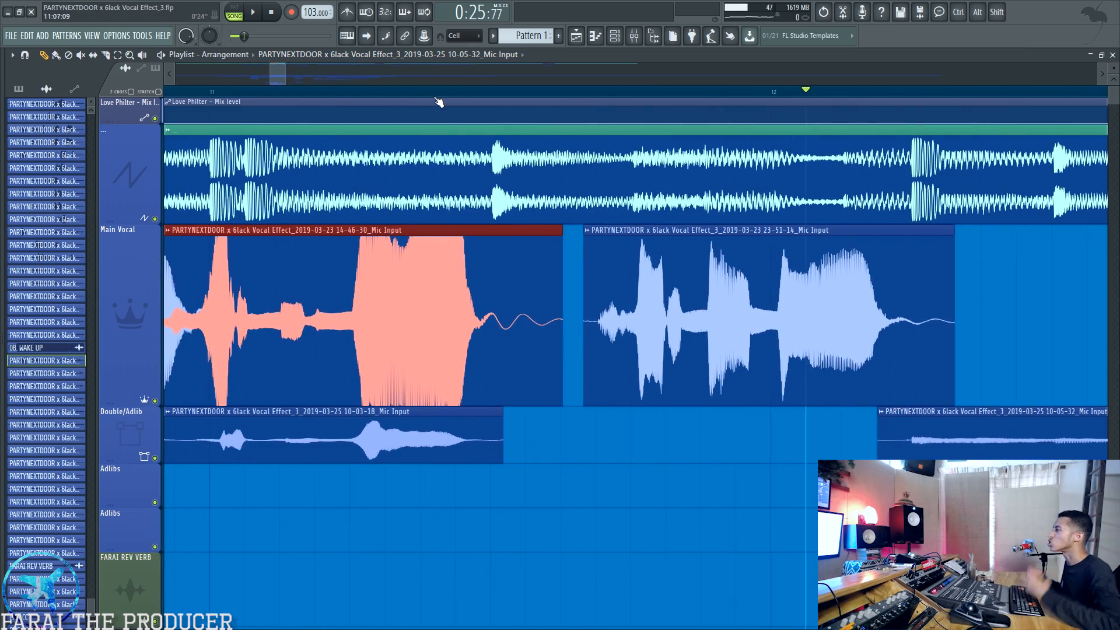
{"action": "left_click_drag", "start_coordinate": [330, 270], "coordinate": [515, 287]}
{"action": "left_click", "coordinate": [570, 553]}
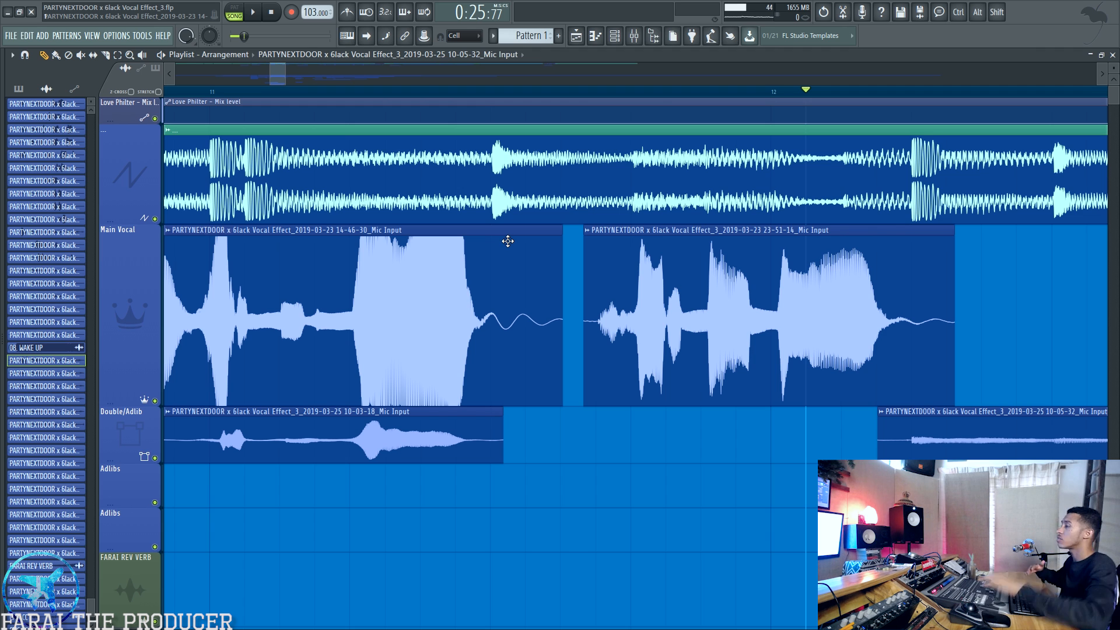
Open Fruity soft clipper on the Main Vocal mixer track and adjust its threshold
{"action": "left_click", "coordinate": [634, 36]}
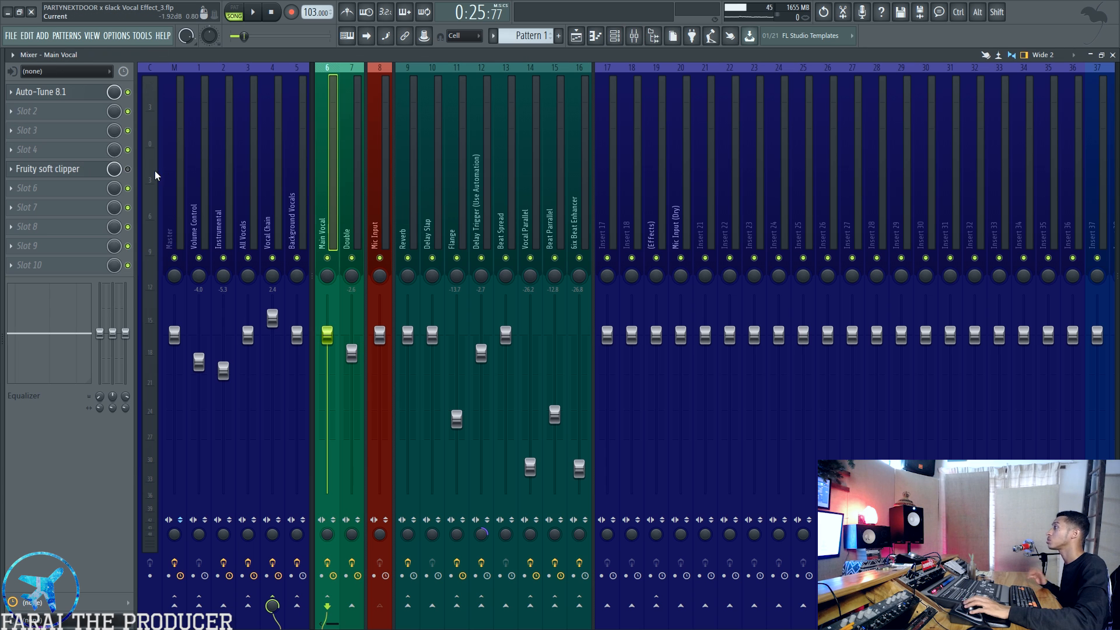
{"action": "left_click", "coordinate": [46, 169]}
{"action": "left_click_drag", "start_coordinate": [589, 170], "coordinate": [563, 130]}
{"action": "left_click_drag", "start_coordinate": [523, 167], "coordinate": [523, 192]}
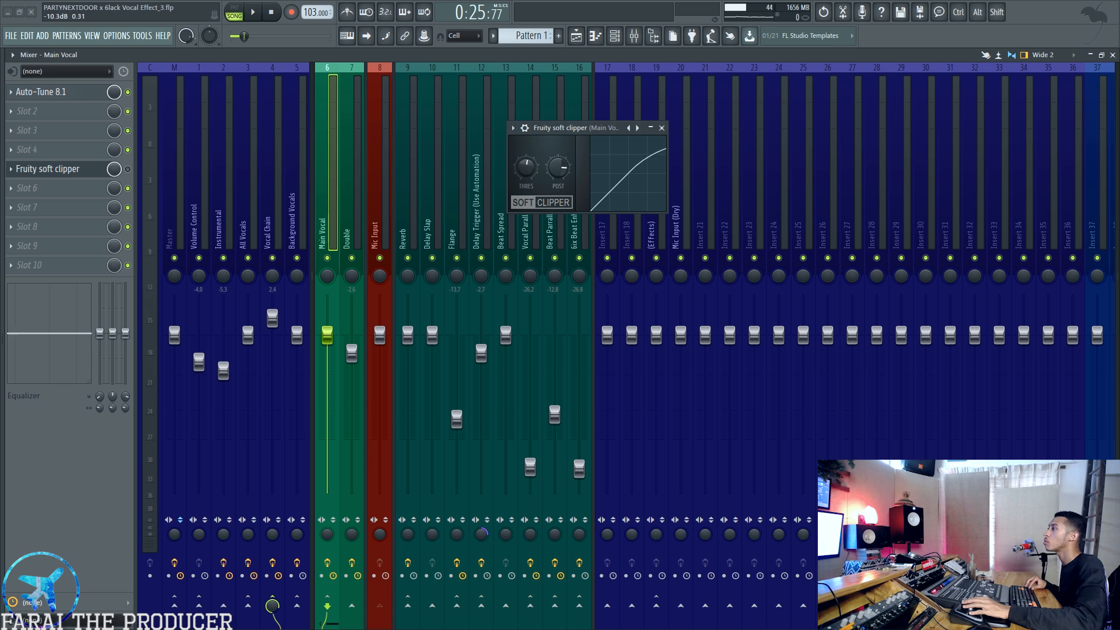
{"action": "left_click_drag", "start_coordinate": [530, 176], "coordinate": [531, 185]}
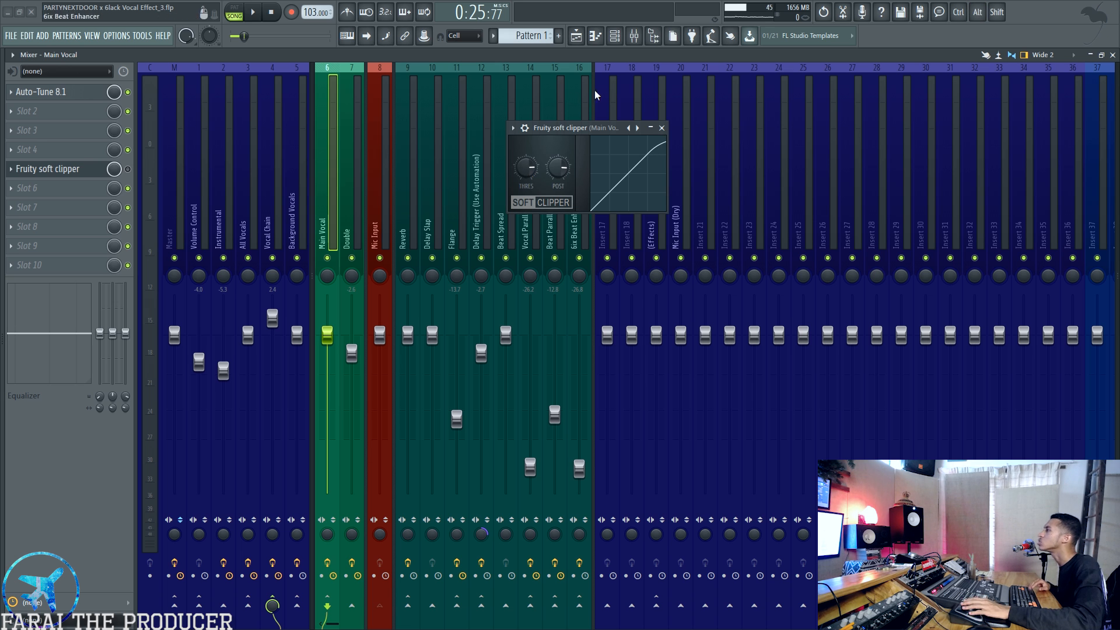
Audition lower soft clipper thresholds during playback, raise the threshold back up, and close the plugin
{"action": "key", "text": "space"}
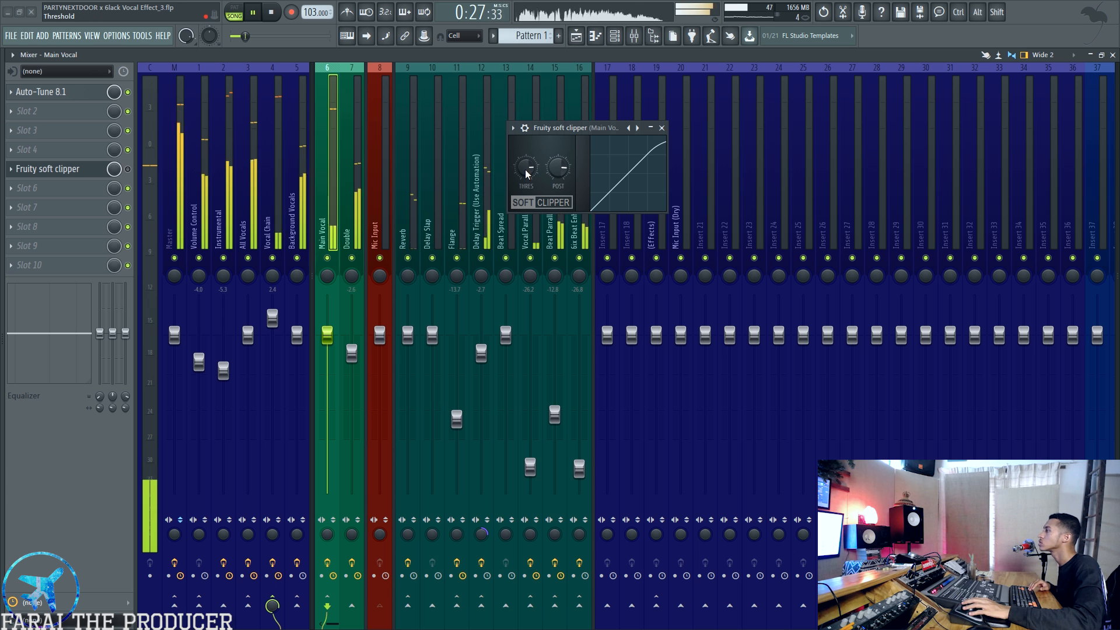
{"action": "left_click_drag", "start_coordinate": [525, 169], "coordinate": [525, 166]}
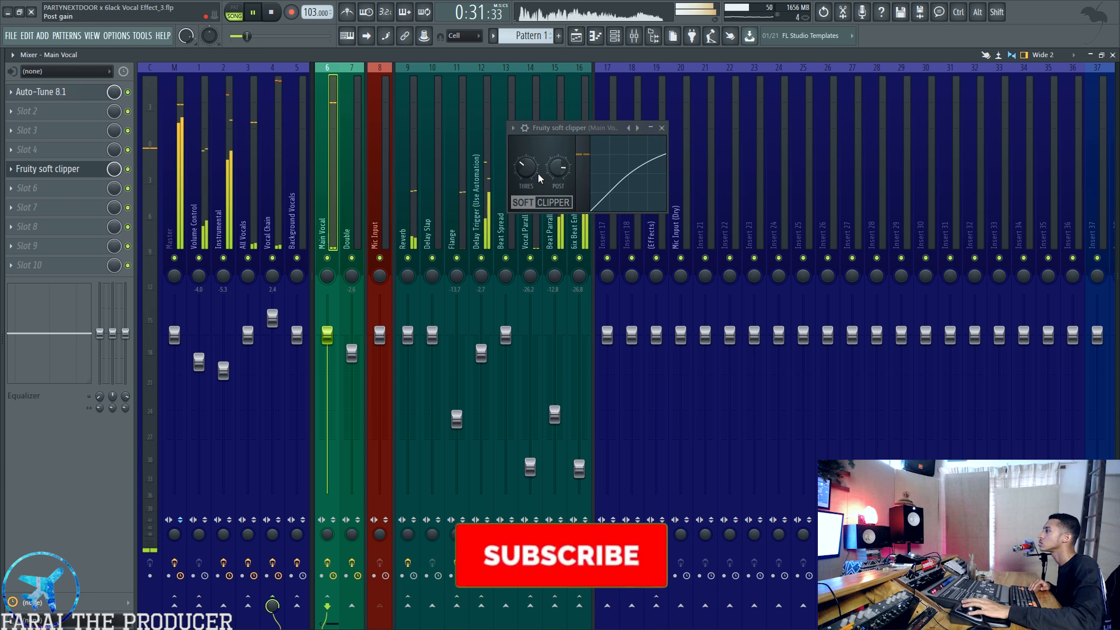
{"action": "left_click", "coordinate": [128, 169]}
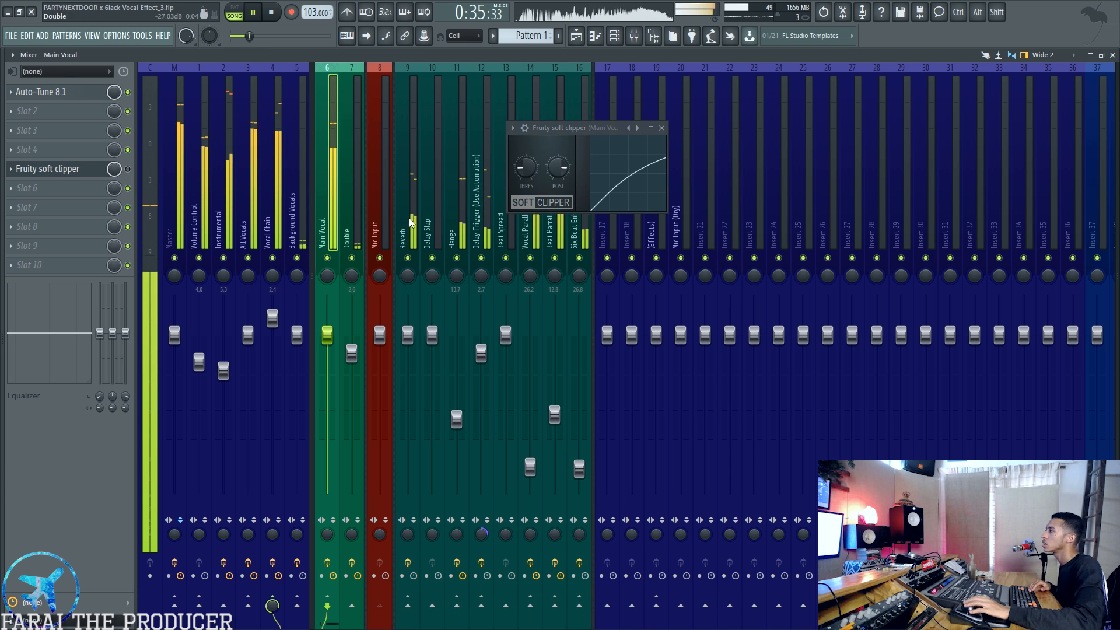
{"action": "key", "text": "space"}
{"action": "left_click_drag", "start_coordinate": [535, 168], "coordinate": [638, 135]}
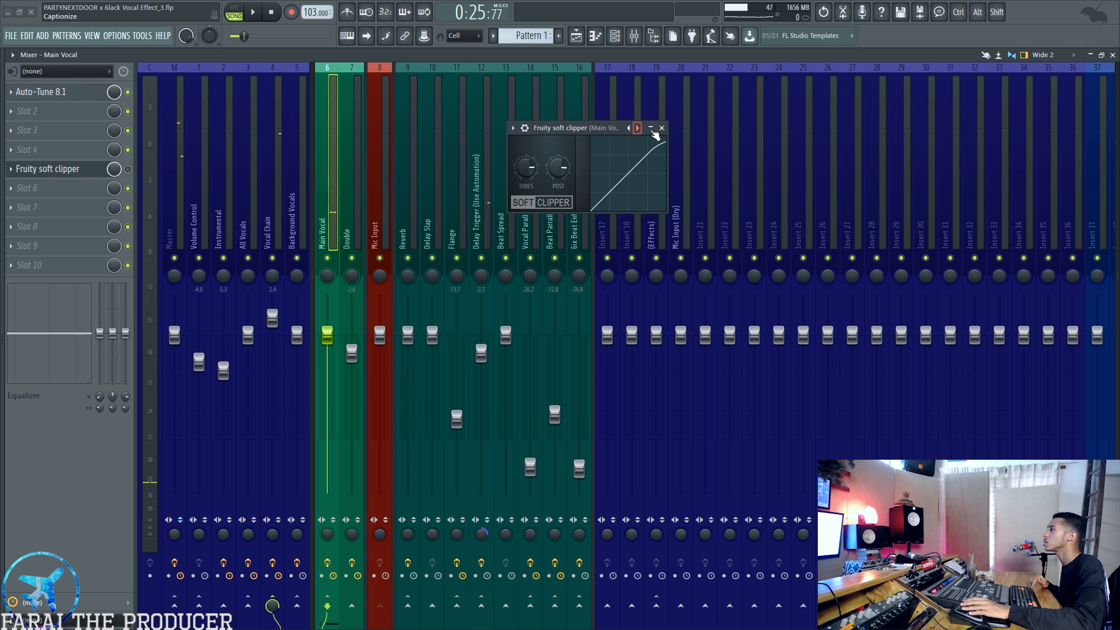
{"action": "left_click", "coordinate": [661, 127]}
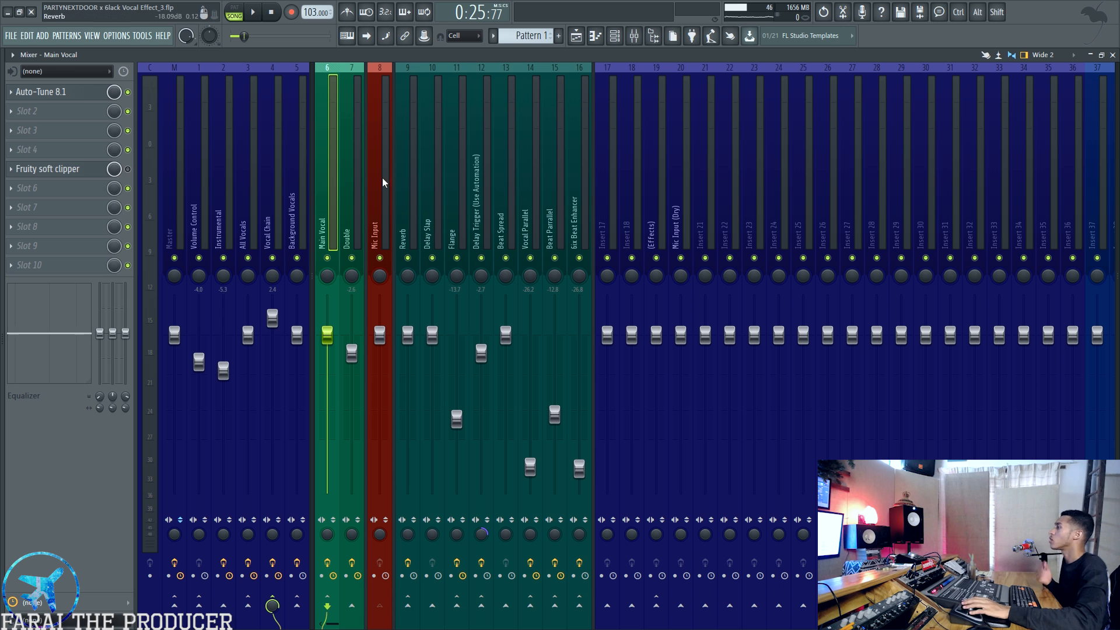
Check the effect slots of the Vocal Chain, Delay Trigger, Beat Parallel and 6ix Beat Enhancer mixer tracks
{"action": "left_click", "coordinate": [274, 204]}
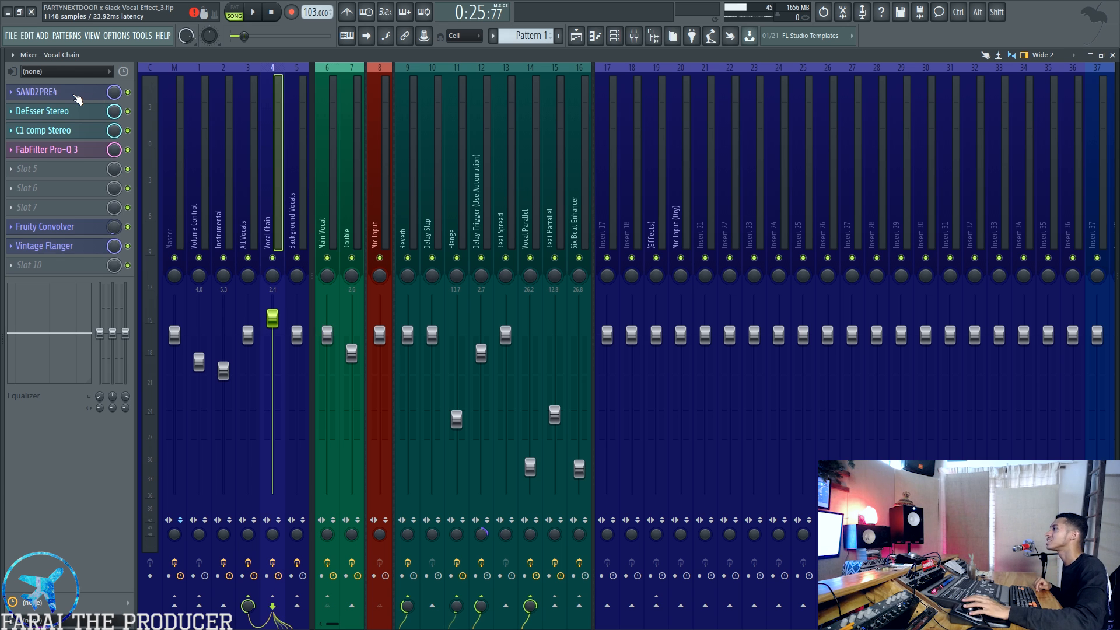
{"action": "left_click", "coordinate": [484, 193]}
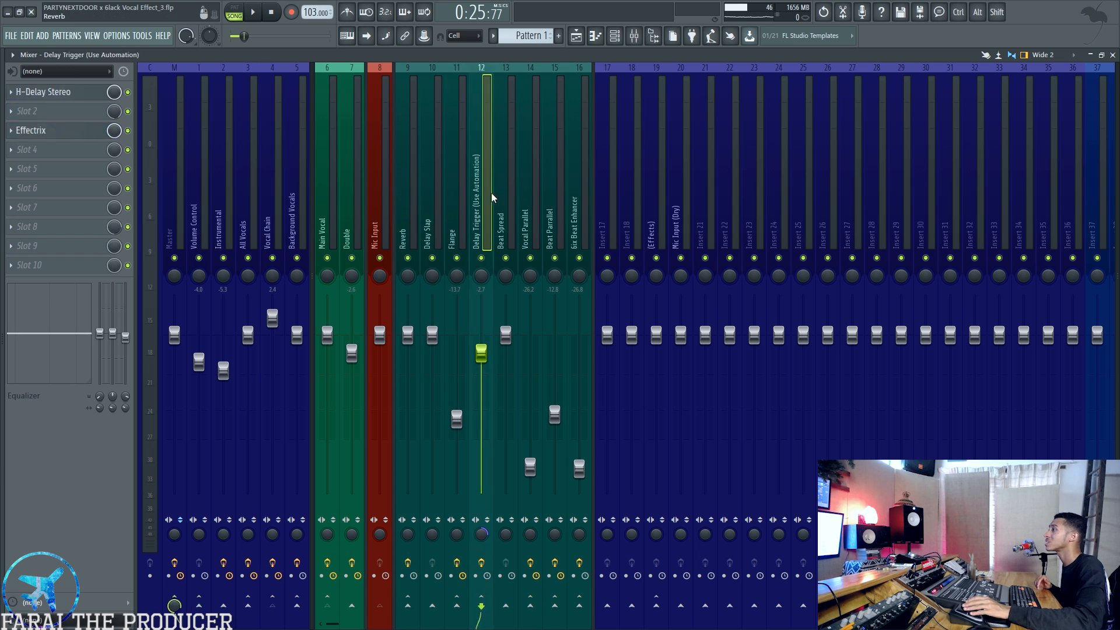
{"action": "left_click", "coordinate": [560, 195]}
{"action": "left_click", "coordinate": [585, 198]}
Open SAND2PRE4 on the Vocal Chain mixer track and examine its settings
{"action": "left_click", "coordinate": [272, 191]}
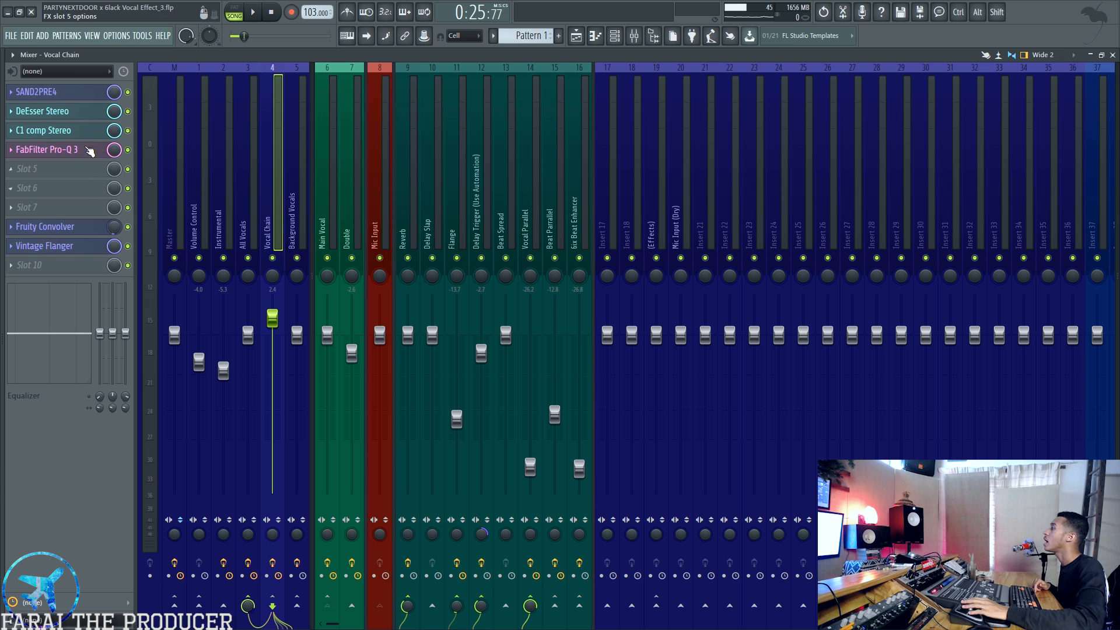
{"action": "left_click", "coordinate": [41, 91]}
{"action": "left_click_drag", "start_coordinate": [703, 128], "coordinate": [744, 125]}
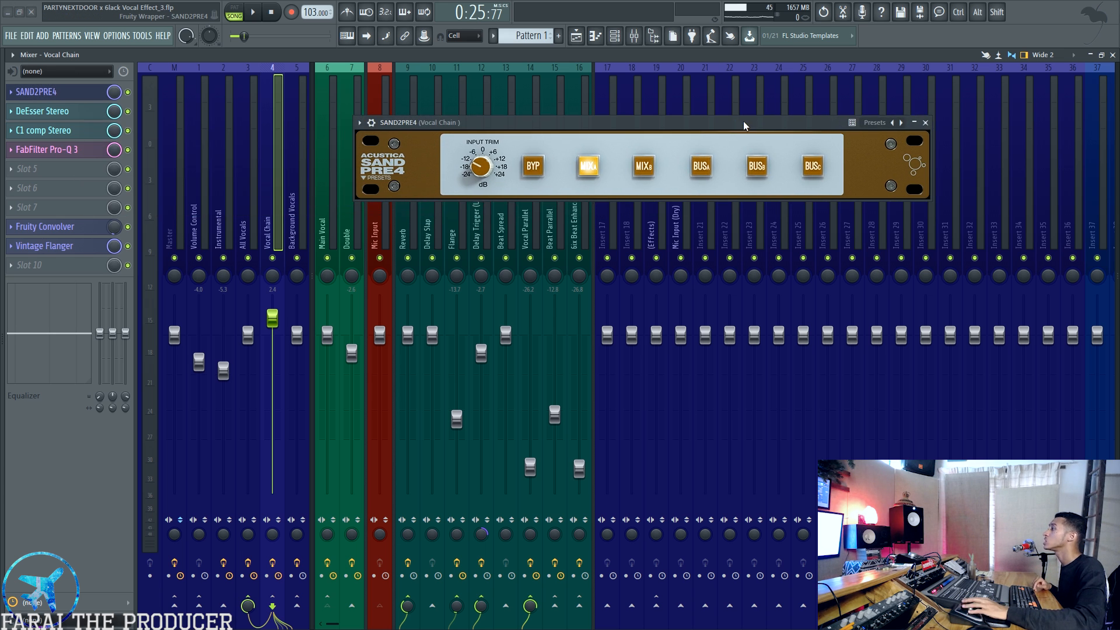
{"action": "left_click_drag", "start_coordinate": [455, 124], "coordinate": [487, 100]}
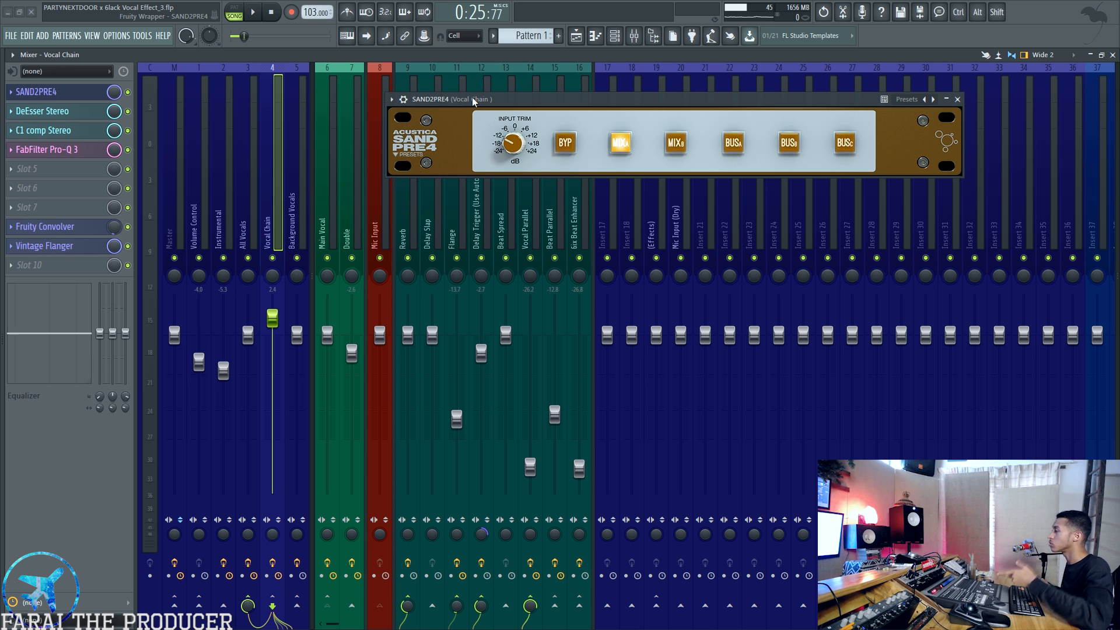
Open DeEsser Stereo on the Vocal Chain mixer track and close SAND2PRE4
{"action": "left_click", "coordinate": [67, 115]}
{"action": "left_click_drag", "start_coordinate": [327, 138], "coordinate": [679, 228]}
{"action": "left_click", "coordinate": [957, 99]}
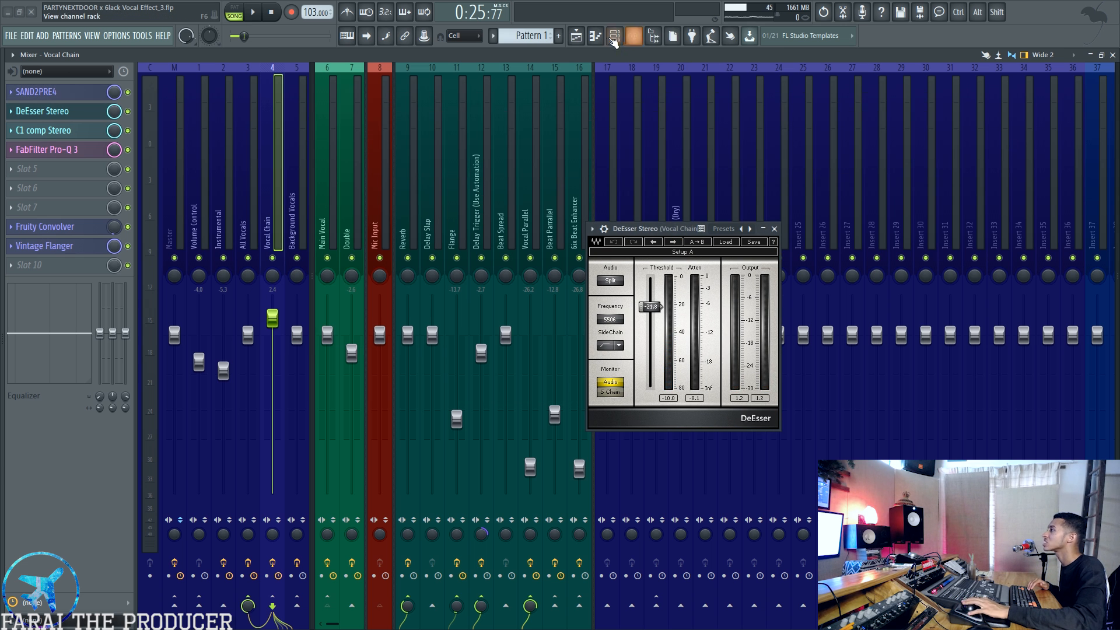
Play the song from bar 8 with the DeEsser Stereo window in view over the mixer
{"action": "left_click", "coordinate": [576, 36]}
{"action": "scroll", "coordinate": [486, 96], "scroll_direction": "down", "scroll_amount": 5}
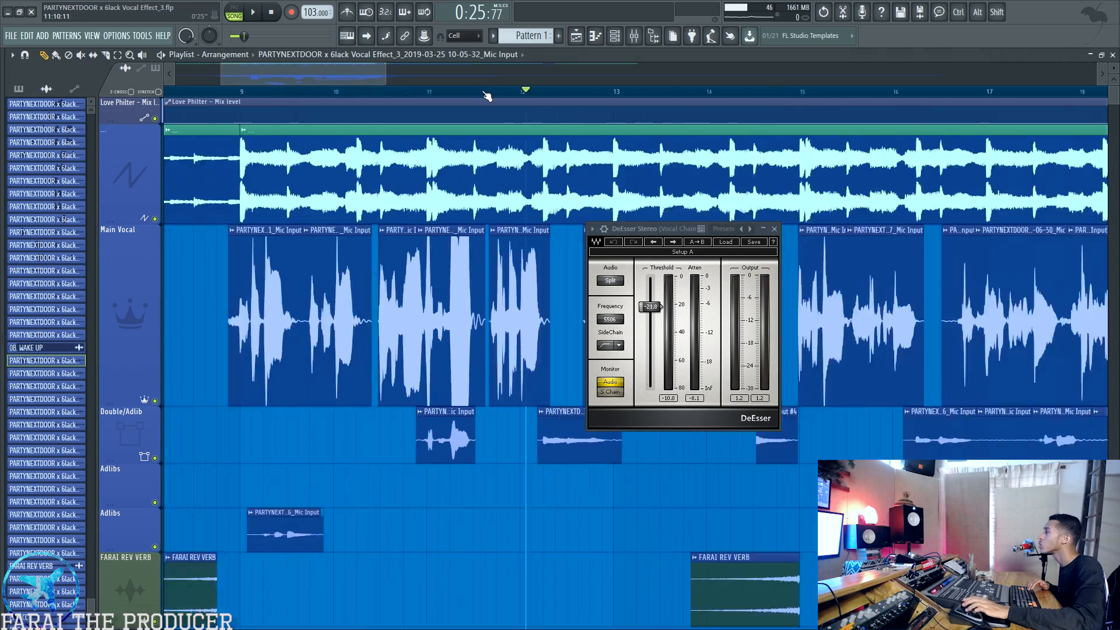
{"action": "left_click", "coordinate": [336, 92]}
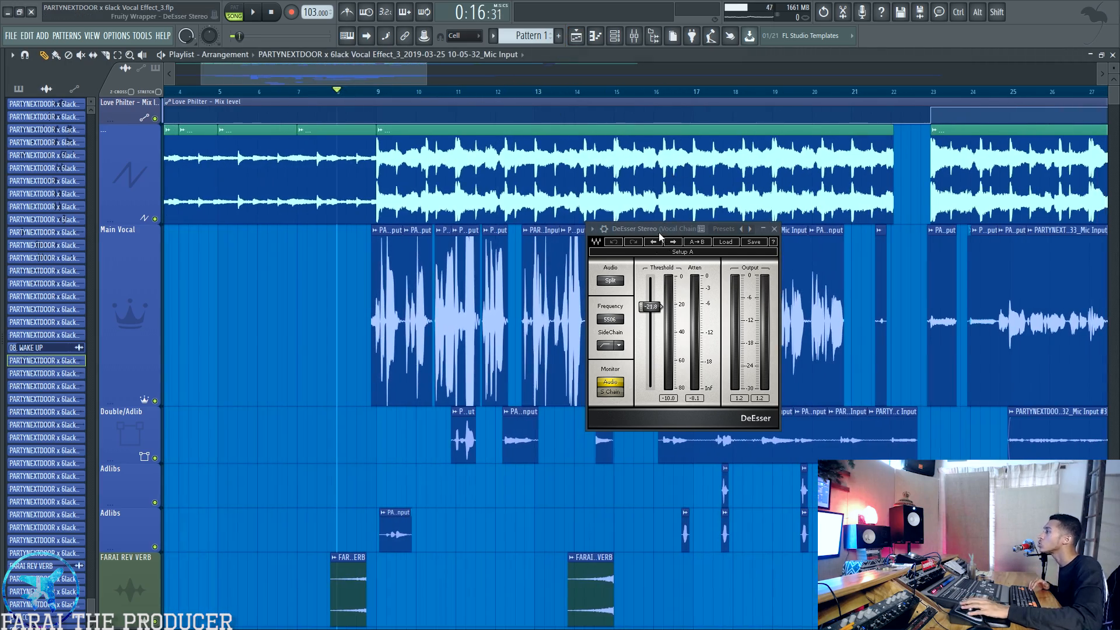
{"action": "left_click_drag", "start_coordinate": [660, 234], "coordinate": [654, 157]}
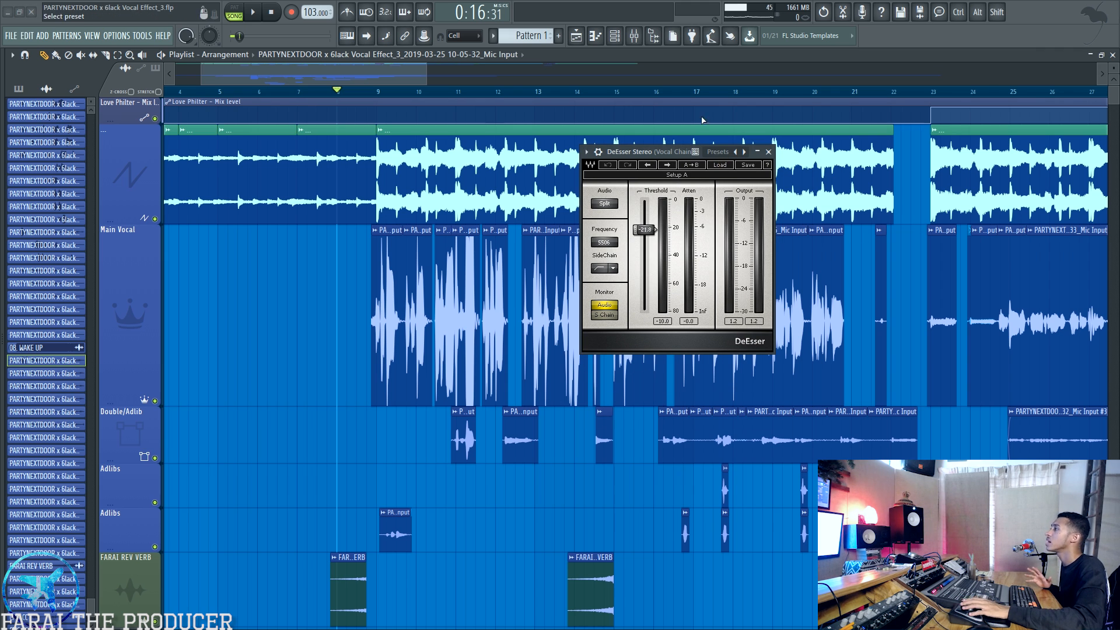
{"action": "key", "text": "F9"}
{"action": "key", "text": "space"}
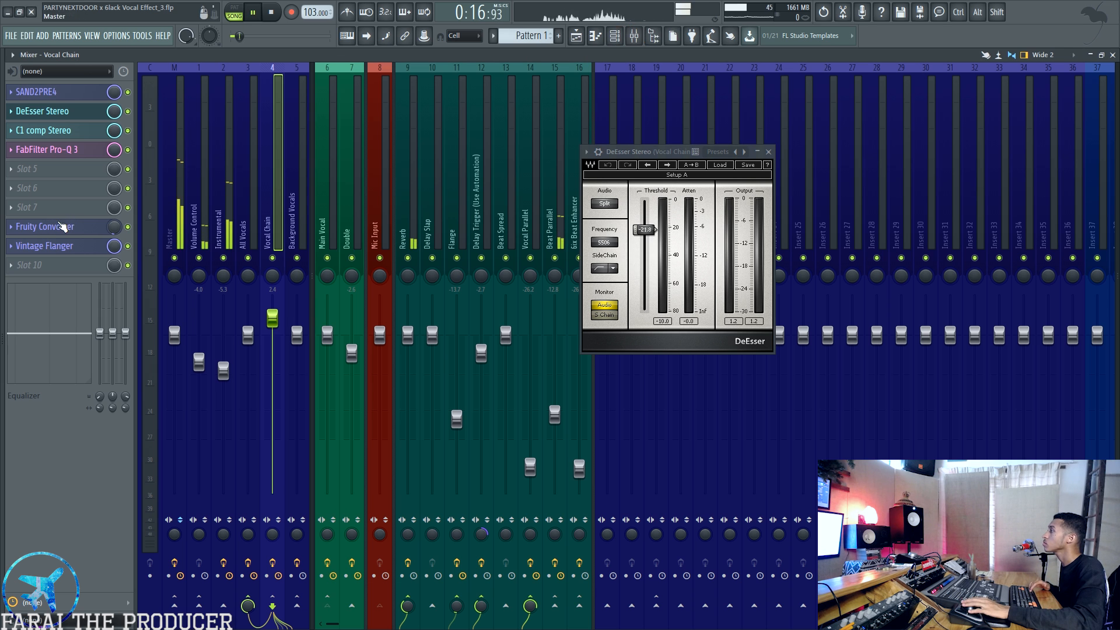
{"action": "key", "text": "space"}
Open C1 comp Stereo on the Vocal Chain, place it below the DeEsser, and check both during playback
{"action": "left_click", "coordinate": [44, 130]}
{"action": "left_click_drag", "start_coordinate": [457, 171], "coordinate": [665, 370]}
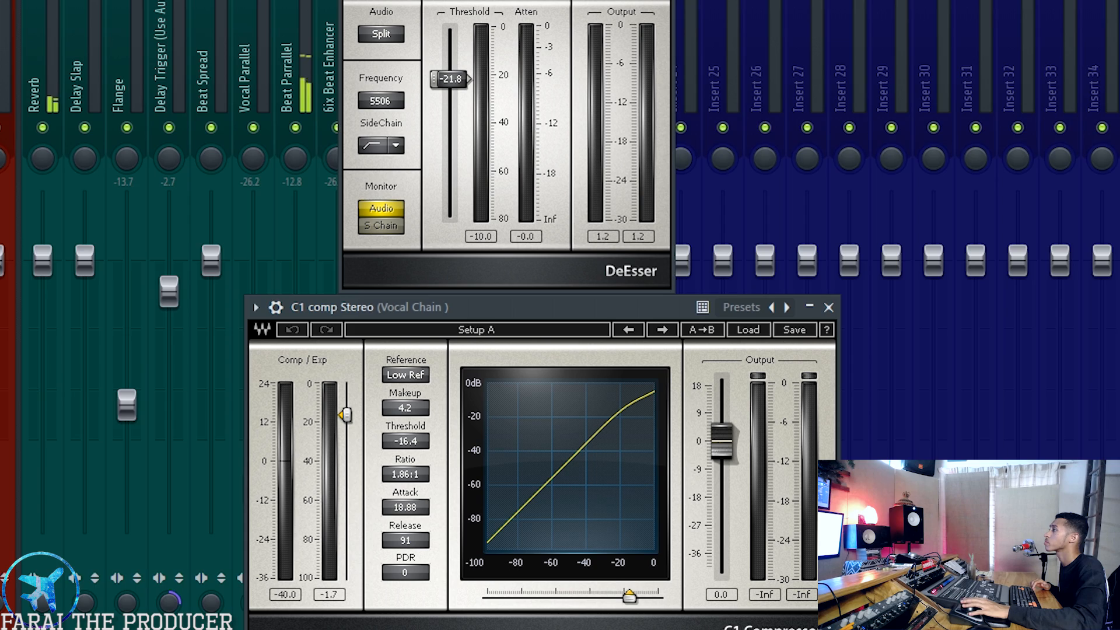
{"action": "key", "text": "F5"}
{"action": "key", "text": "space"}
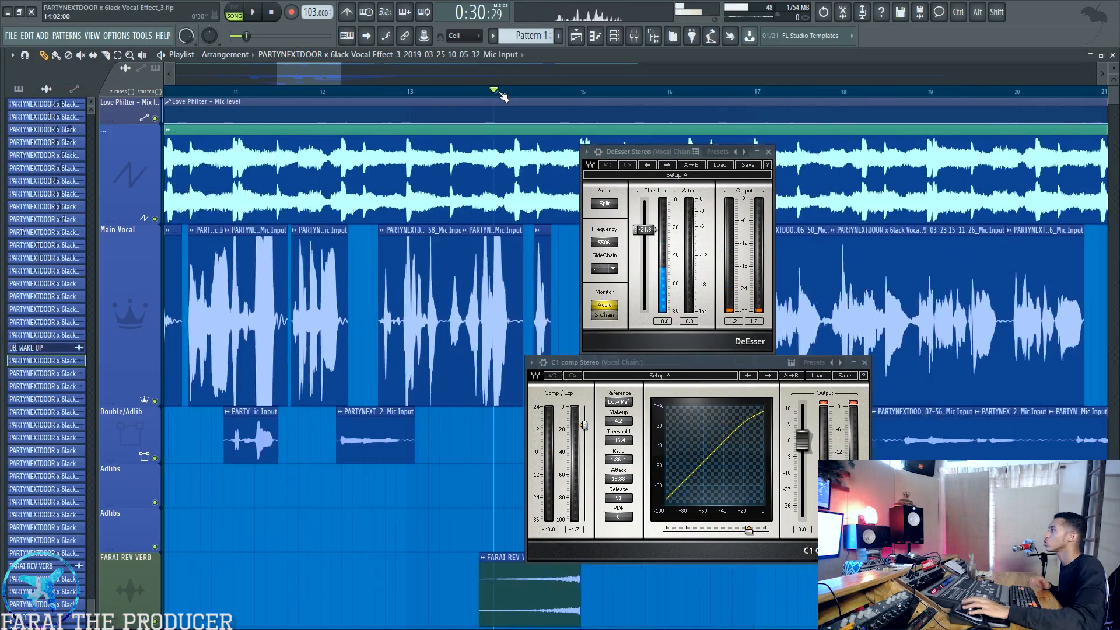
Play the vocals from bar 14 to check the DeEsser and C1 compressor meters, and close both plugins
{"action": "scroll", "coordinate": [318, 77], "scroll_direction": "up", "scroll_amount": 3}
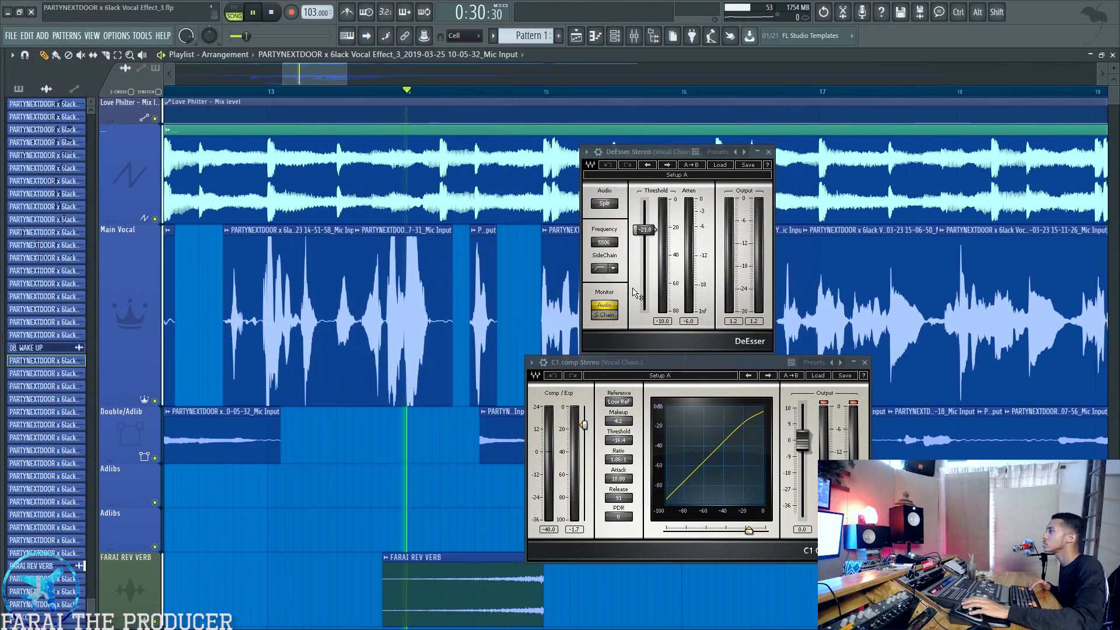
{"action": "key", "text": "space"}
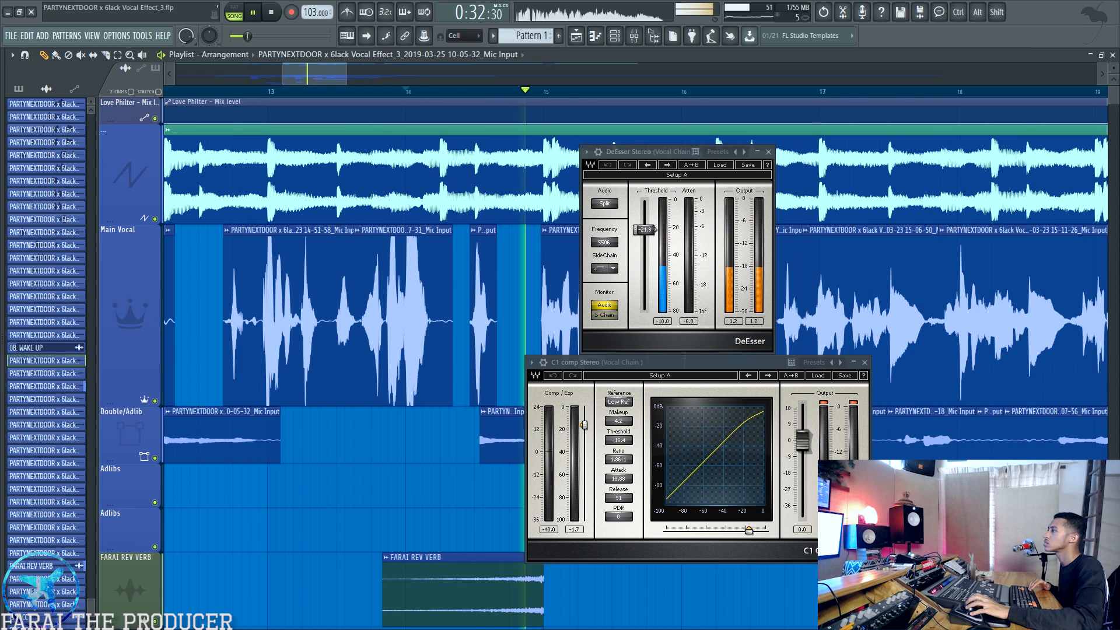
{"action": "key", "text": "space"}
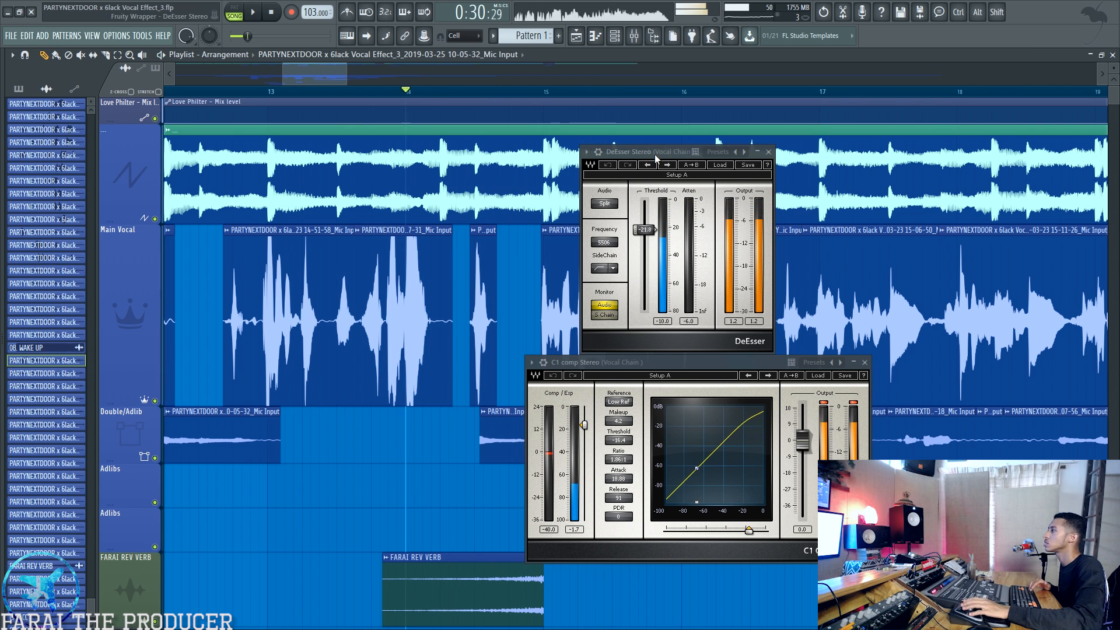
{"action": "left_click", "coordinate": [768, 153]}
{"action": "left_click", "coordinate": [863, 363]}
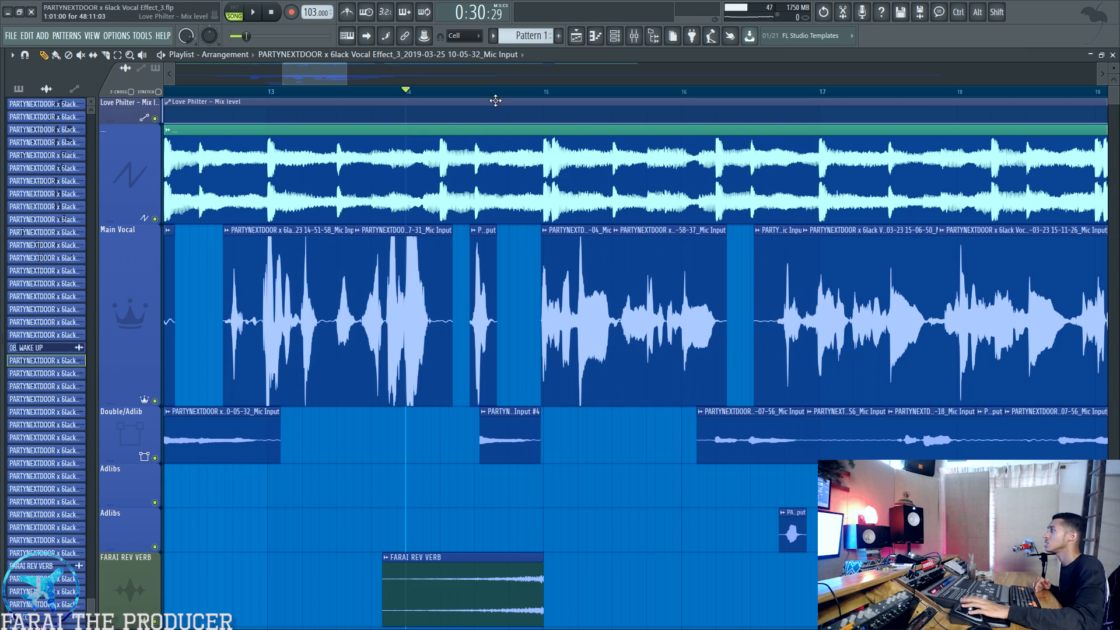
Open FabFilter Pro-Q 3 on the Vocal Chain mixer track, check its EQ bands and select the high-cut band
{"action": "scroll", "coordinate": [494, 292], "scroll_direction": "down", "scroll_amount": 4}
{"action": "left_click", "coordinate": [634, 41]}
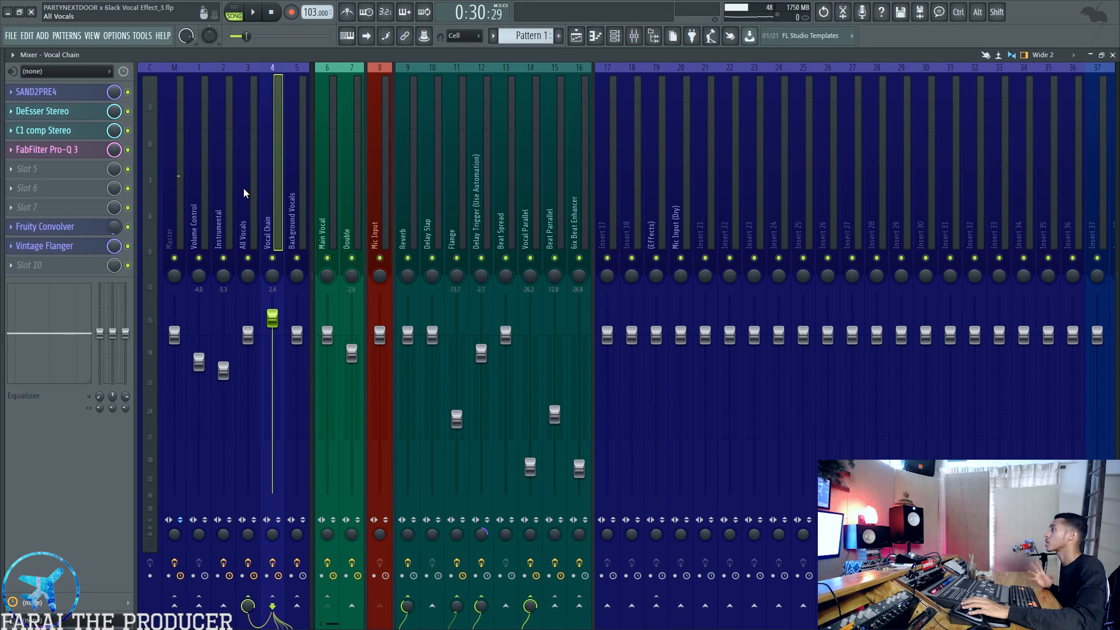
{"action": "left_click", "coordinate": [65, 150]}
{"action": "left_click_drag", "start_coordinate": [495, 108], "coordinate": [491, 143]}
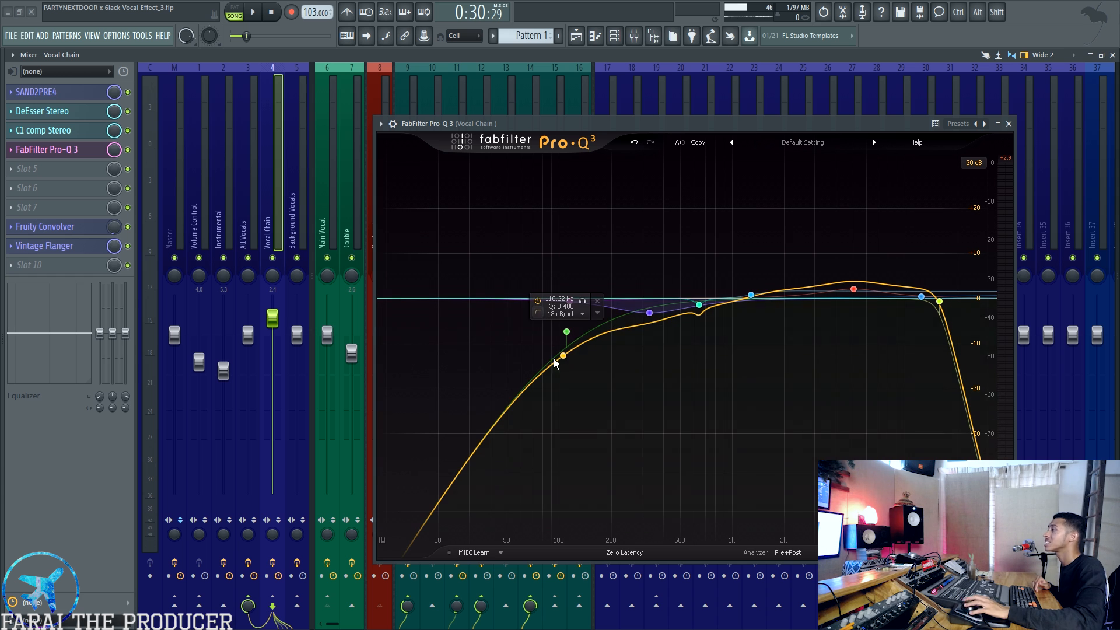
{"action": "left_click", "coordinate": [569, 301]}
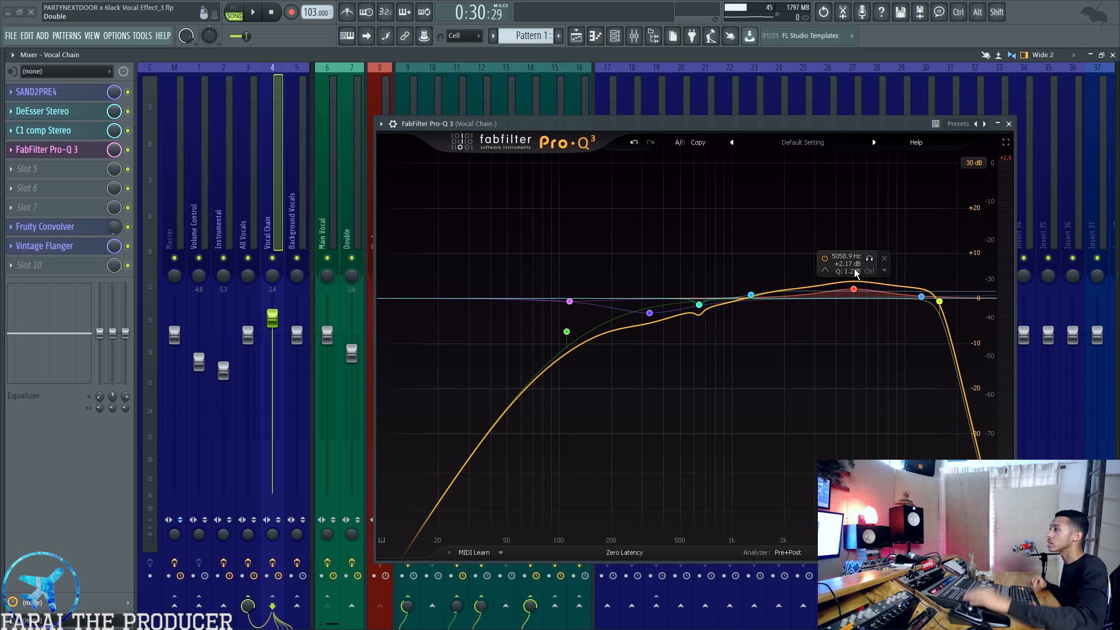
{"action": "left_click", "coordinate": [939, 300]}
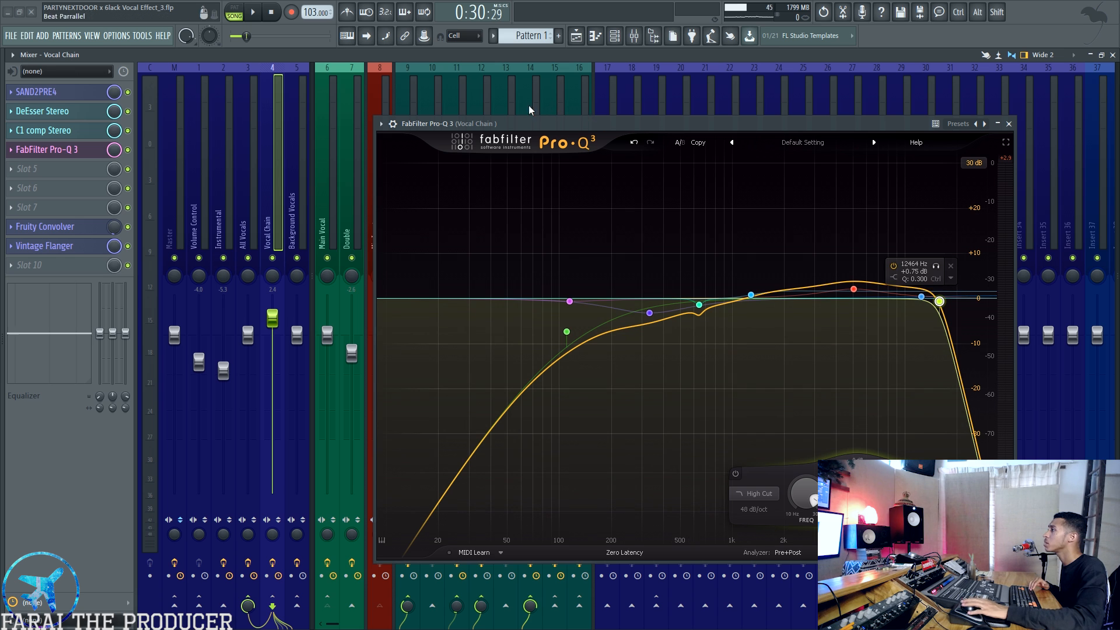
Play the song from just before bar 9 in the playlist, and bypass and re-enable Pro-Q 3's high-cut band to compare
{"action": "key", "text": "F5"}
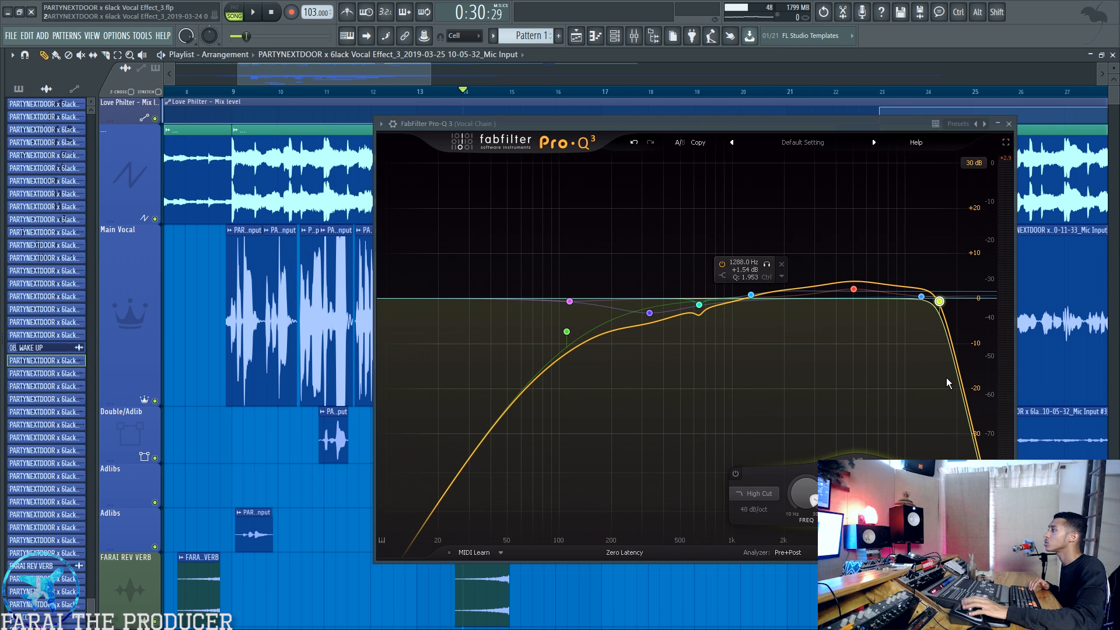
{"action": "left_click", "coordinate": [224, 95]}
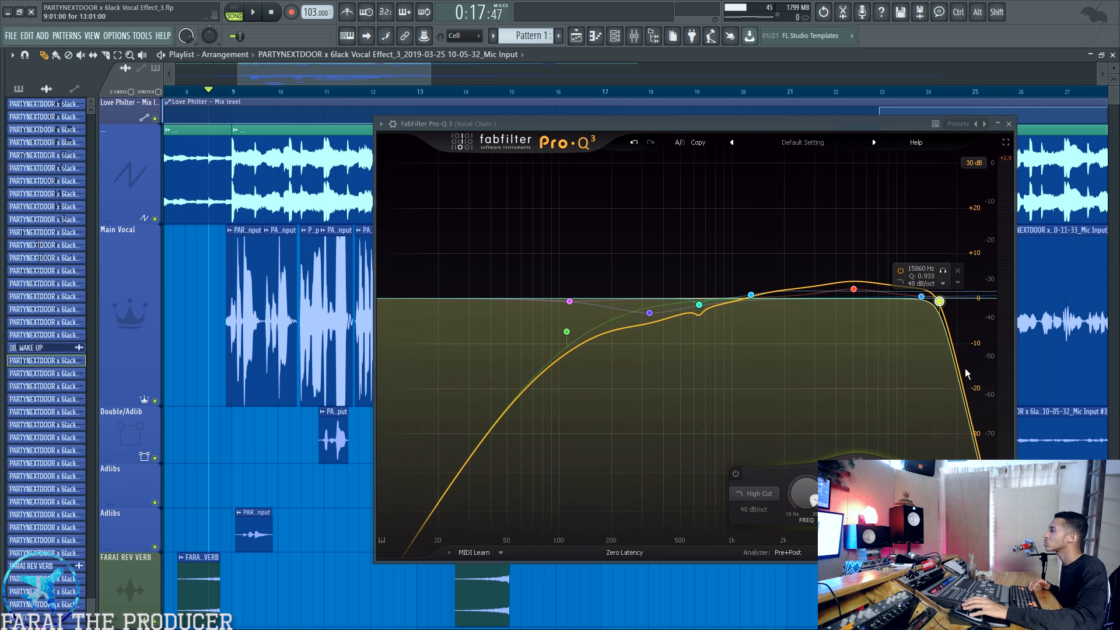
{"action": "key", "text": "space"}
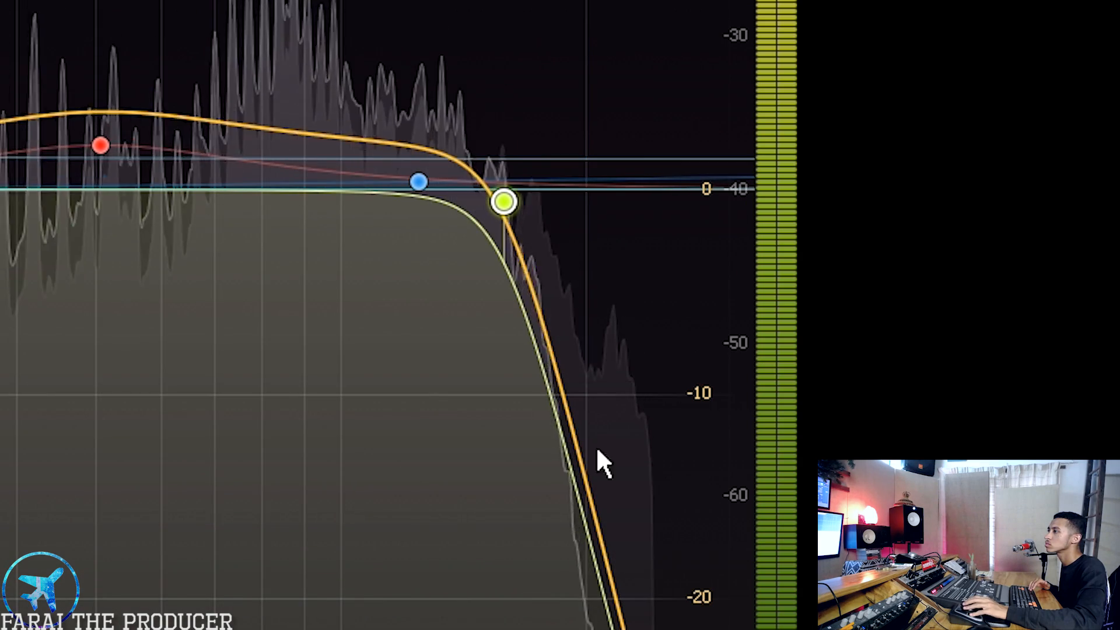
{"action": "mouse_move", "coordinate": [521, 208]}
{"action": "left_click_drag", "start_coordinate": [534, 127], "coordinate": [534, 123]}
{"action": "left_click", "coordinate": [434, 120]}
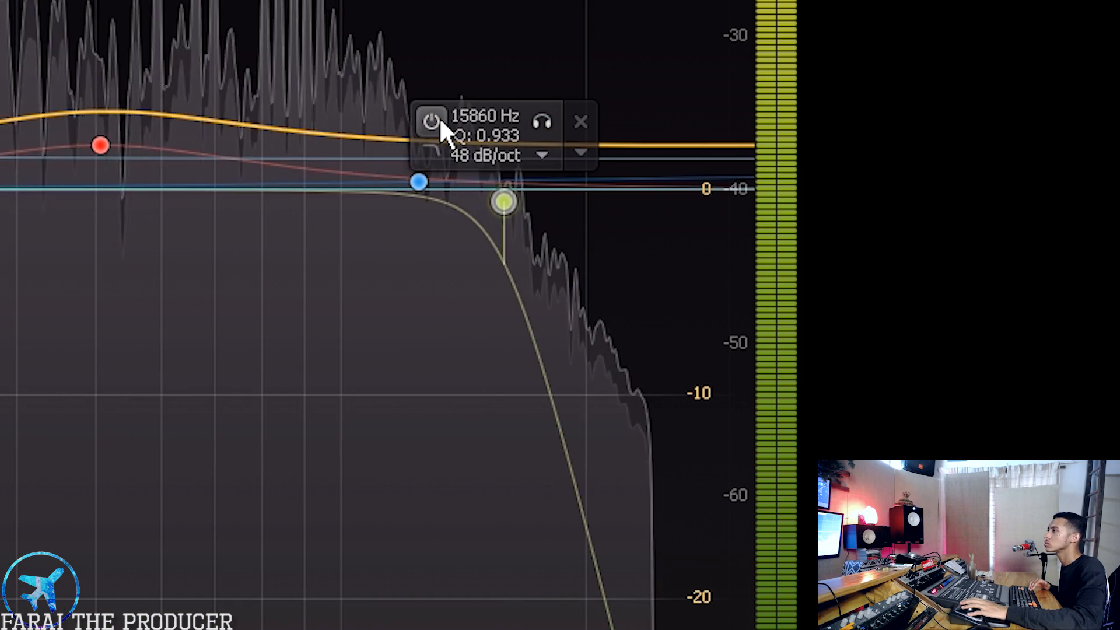
{"action": "left_click", "coordinate": [439, 116]}
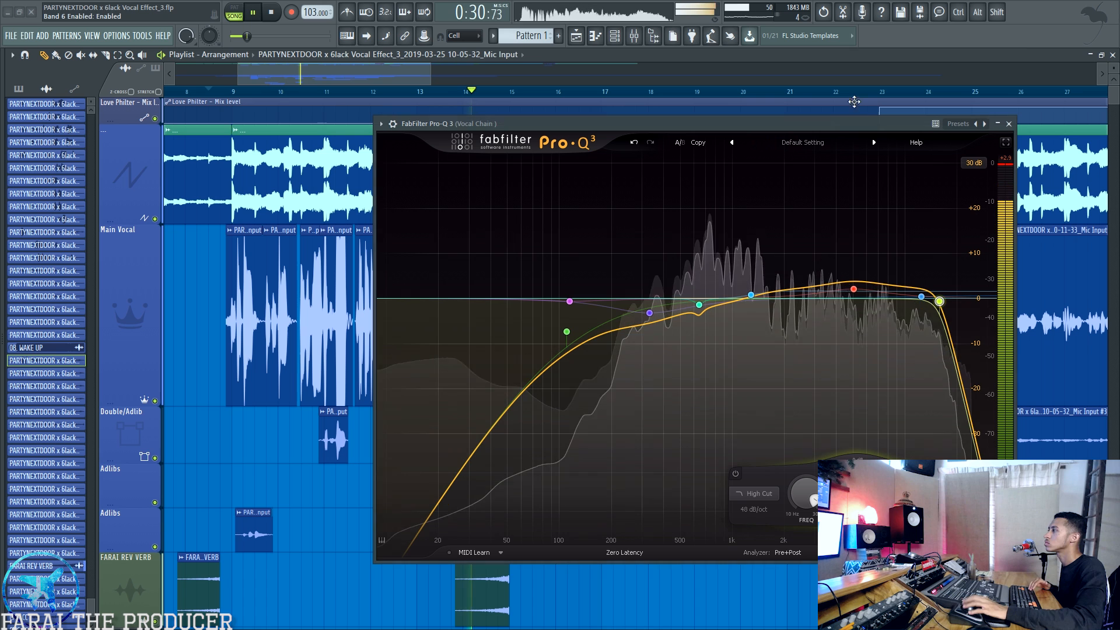
{"action": "key", "text": "space"}
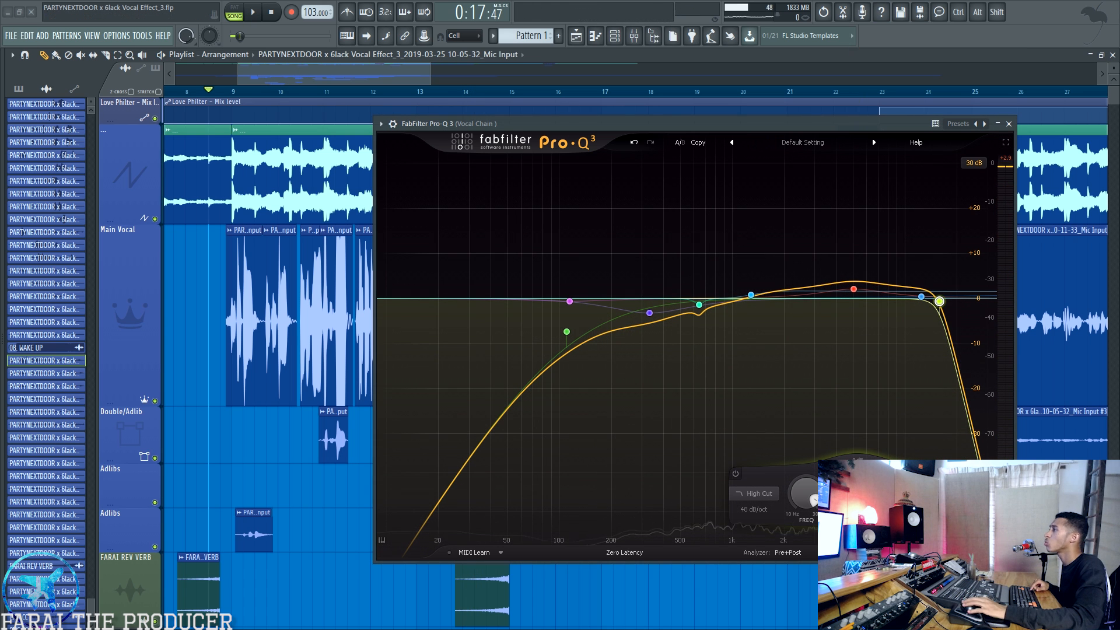
Compare the Vocal Chain in playback with its first four effects bypassed and re-enabled, and close Pro-Q 3
{"action": "left_click", "coordinate": [634, 36]}
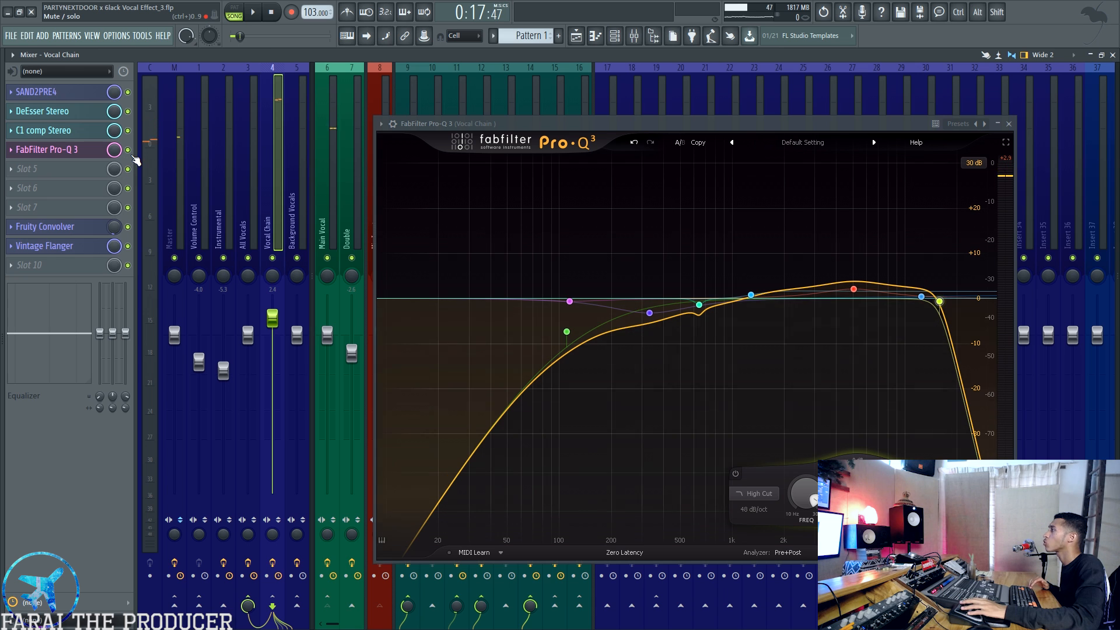
{"action": "key", "text": "space"}
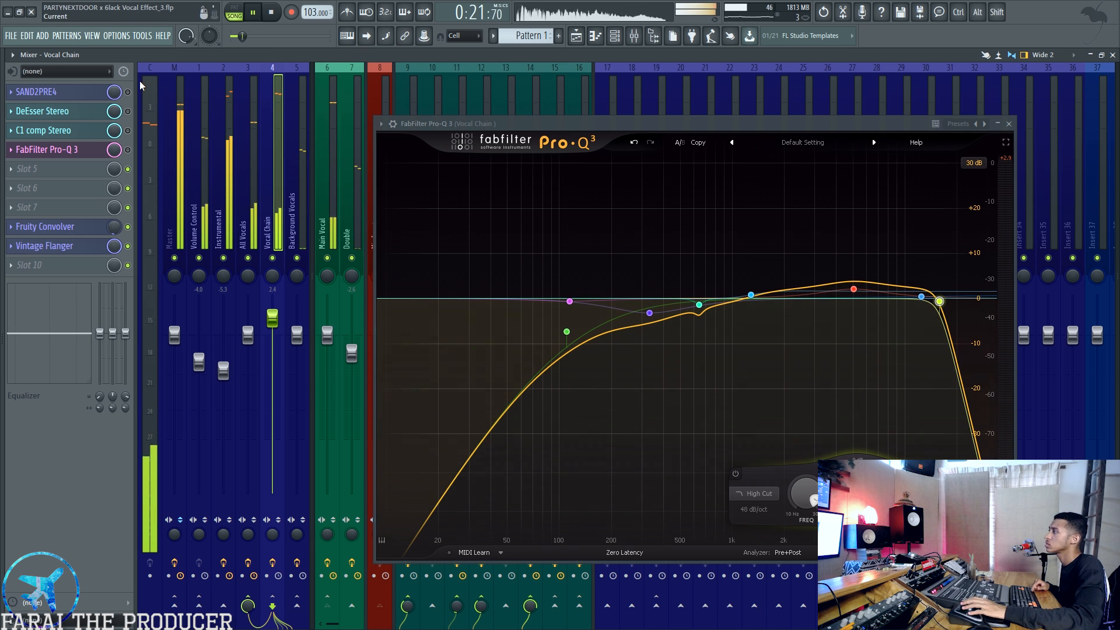
{"action": "key", "text": "space"}
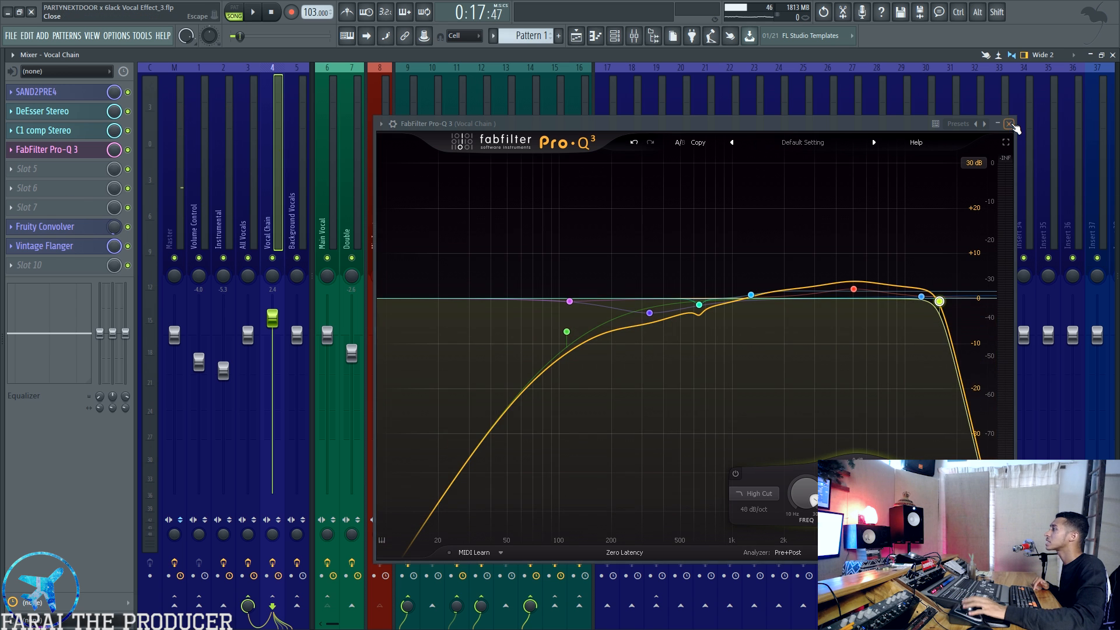
{"action": "key", "text": "Escape"}
Open Fruity Convolver on the Vocal Chain and locate the impulse file "2 Plates 02 Dark Plate M-to-S" without replacing the loaded sample
{"action": "left_click", "coordinate": [83, 229]}
{"action": "left_click_drag", "start_coordinate": [477, 274], "coordinate": [602, 104]}
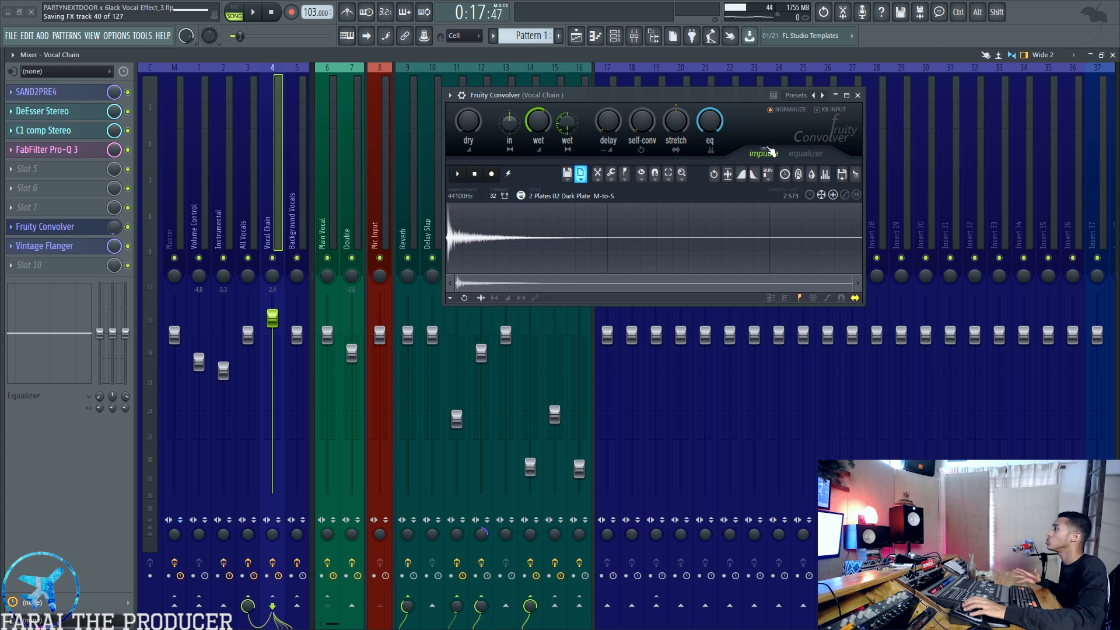
{"action": "left_click", "coordinate": [567, 173]}
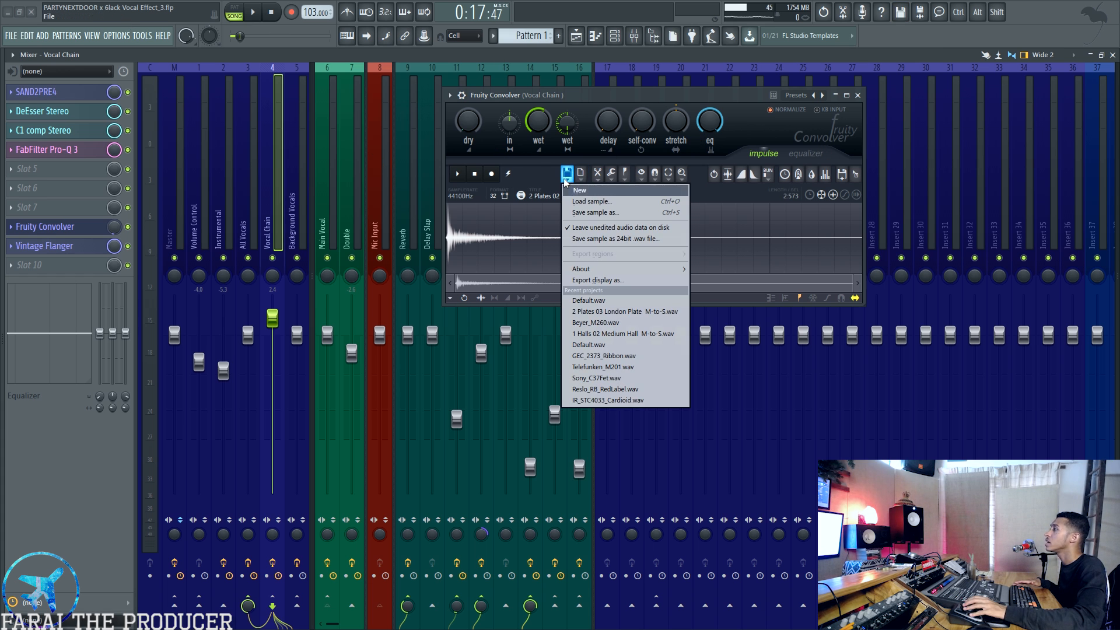
{"action": "left_click", "coordinate": [586, 205]}
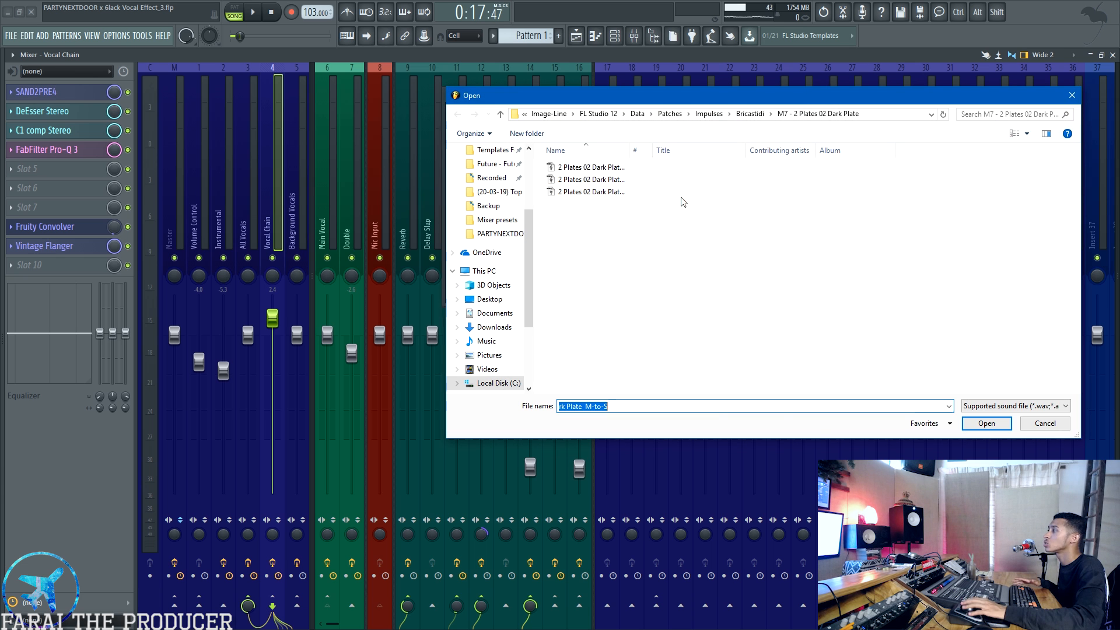
{"action": "left_click", "coordinate": [588, 168]}
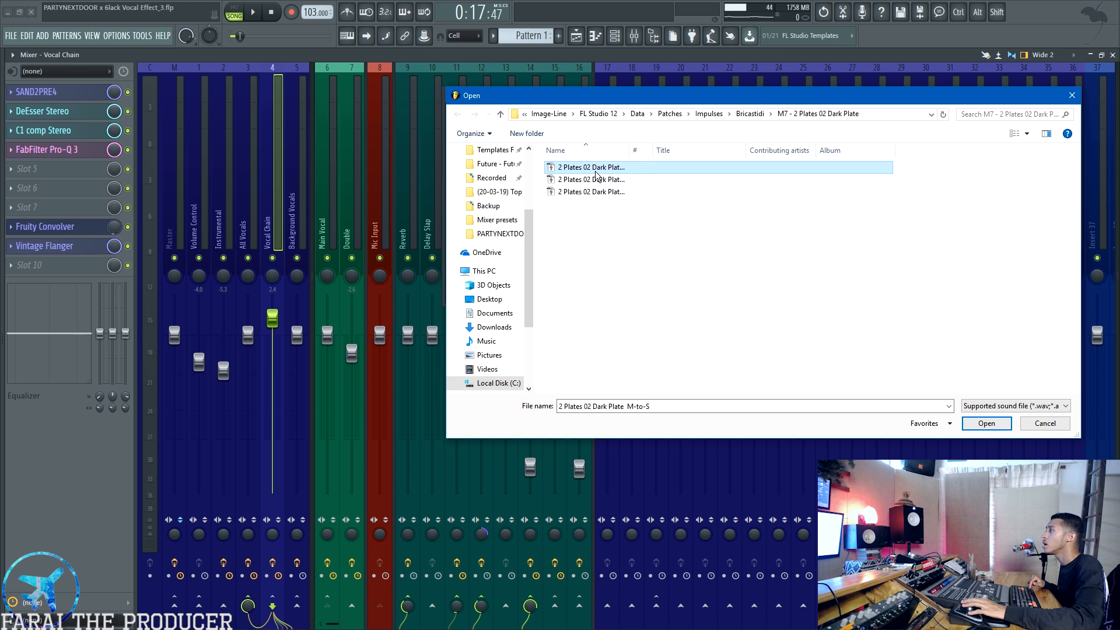
{"action": "left_click_drag", "start_coordinate": [630, 150], "coordinate": [727, 150]}
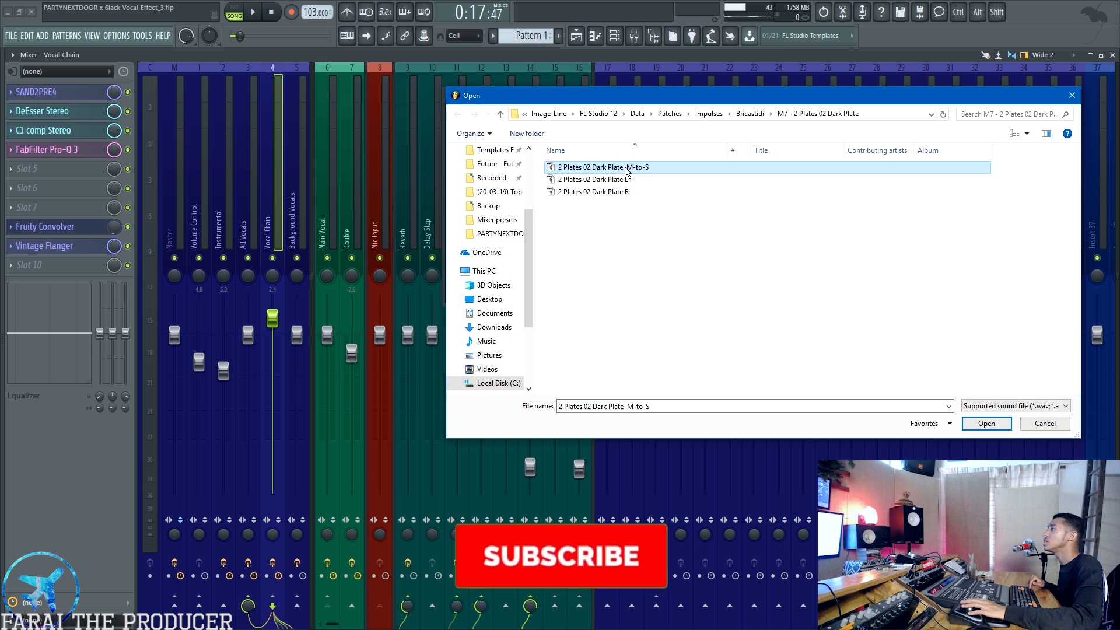
{"action": "double_click", "coordinate": [600, 168]}
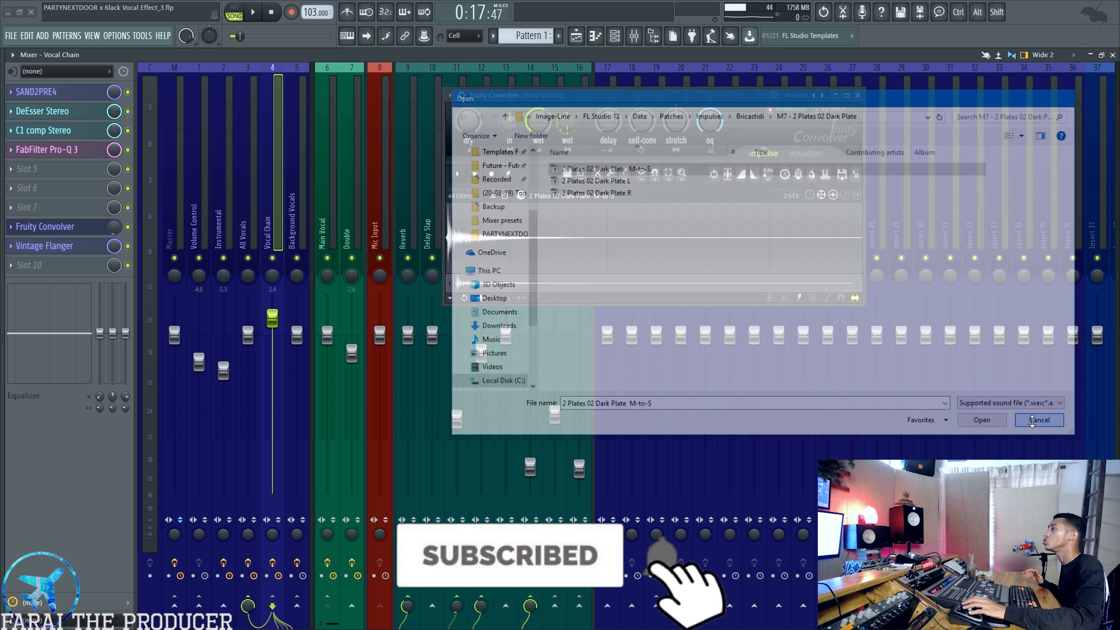
{"action": "left_click_drag", "start_coordinate": [598, 95], "coordinate": [596, 103]}
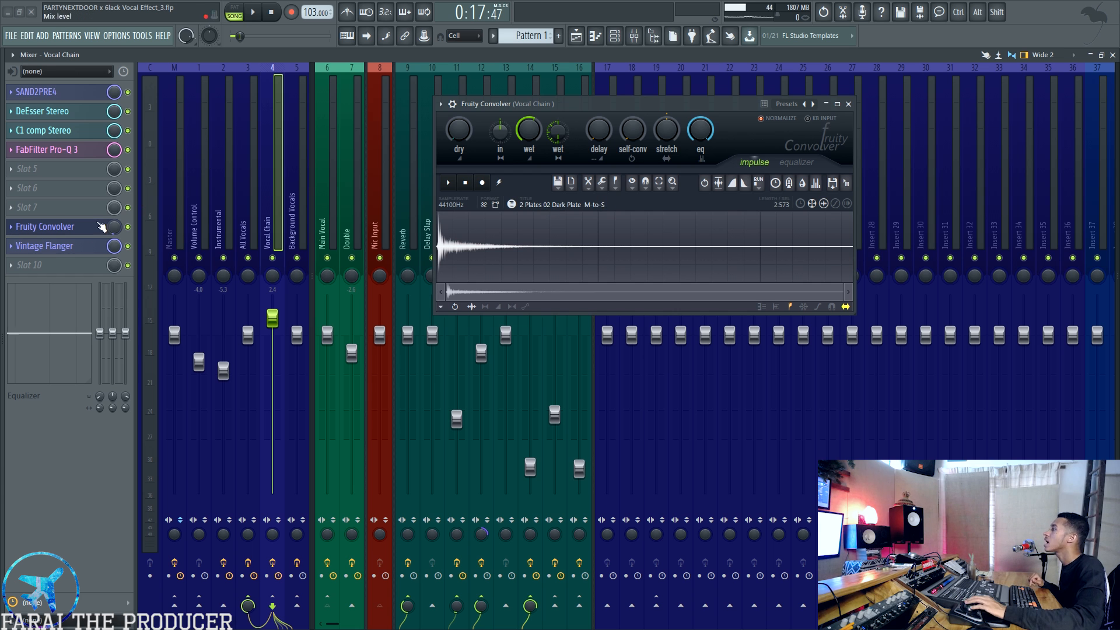
Open Vintage Flanger on the Vocal Chain, place it below Fruity Convolver to check its settings, and close both plugins
{"action": "left_click", "coordinate": [70, 245]}
{"action": "left_click_drag", "start_coordinate": [470, 152], "coordinate": [615, 358]}
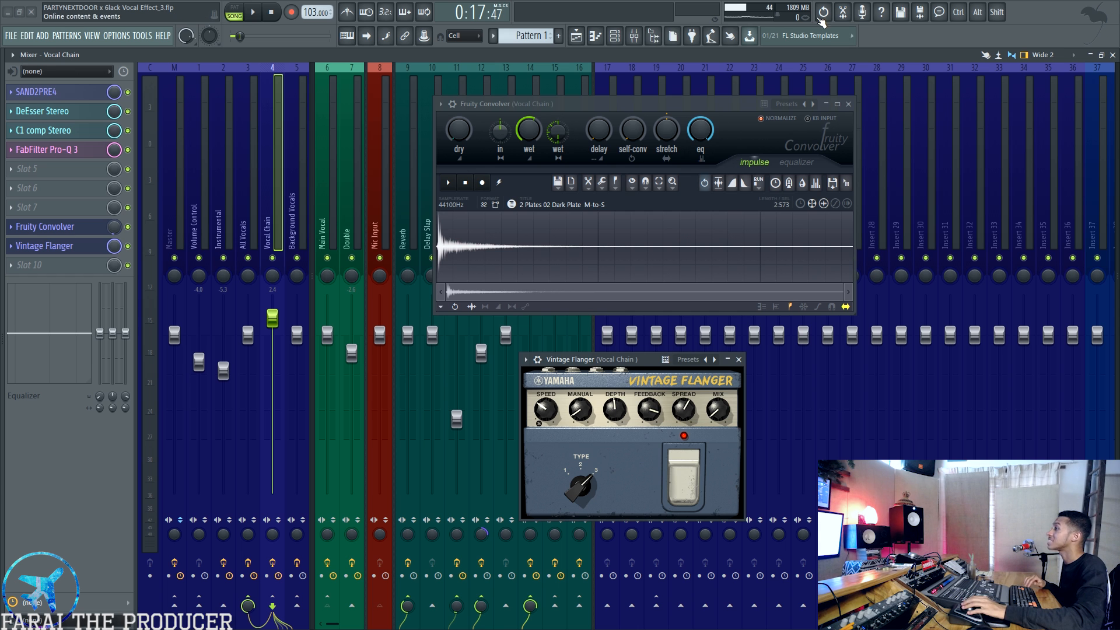
{"action": "left_click", "coordinate": [847, 105]}
{"action": "left_click", "coordinate": [739, 358]}
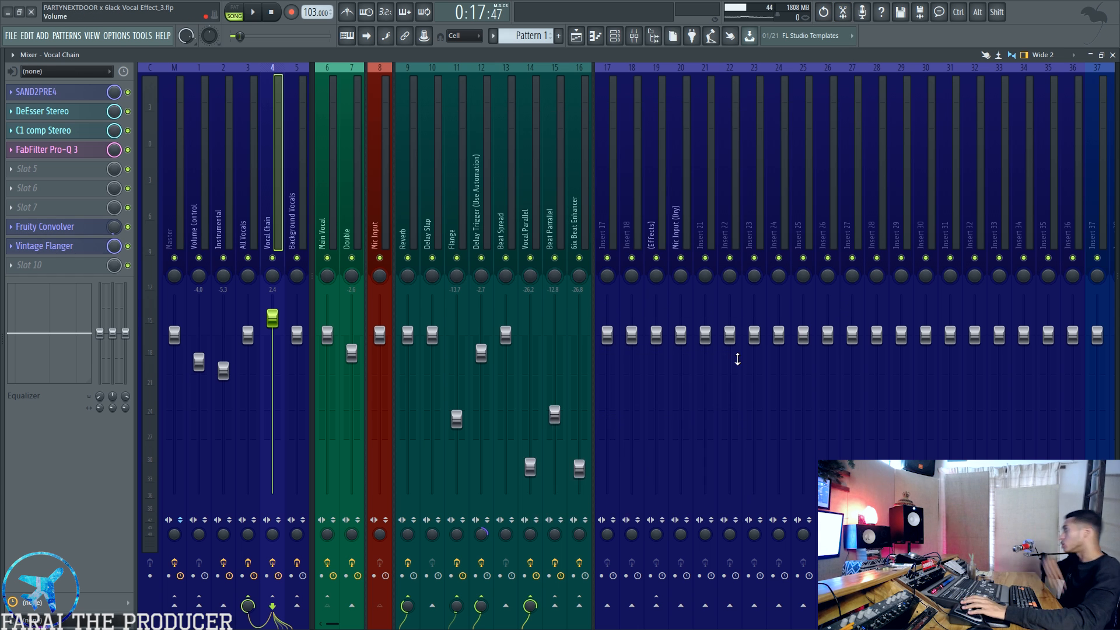
Check the L1 limiter Stereo settings on the All Vocals mixer track and close the plugin
{"action": "left_click", "coordinate": [248, 208]}
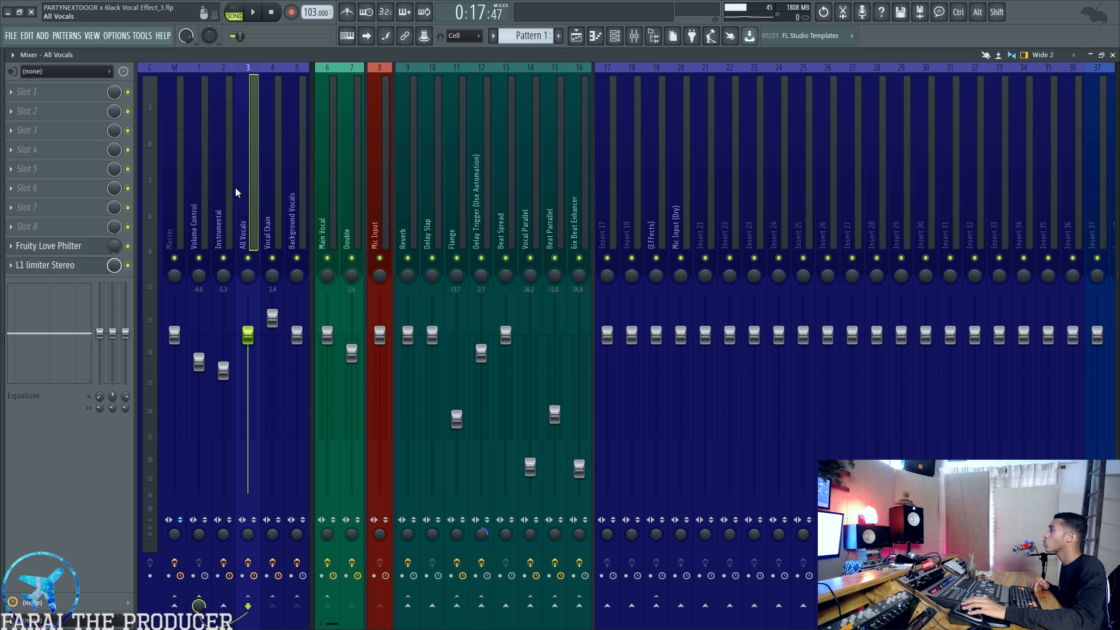
{"action": "left_click", "coordinate": [67, 267]}
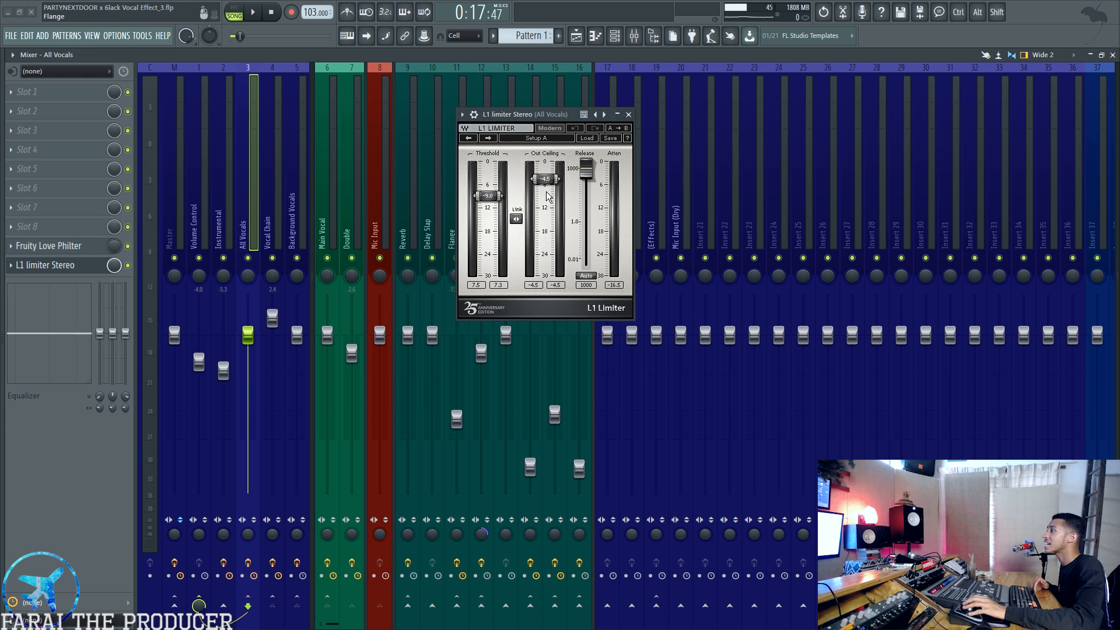
{"action": "left_click_drag", "start_coordinate": [532, 112], "coordinate": [593, 107]}
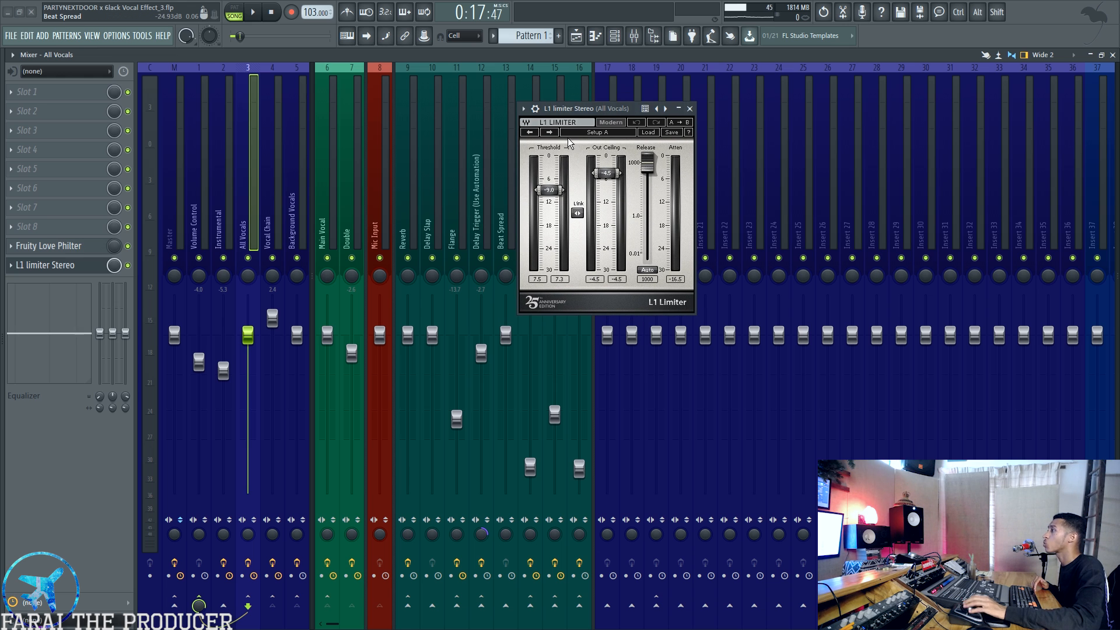
{"action": "left_click", "coordinate": [690, 109]}
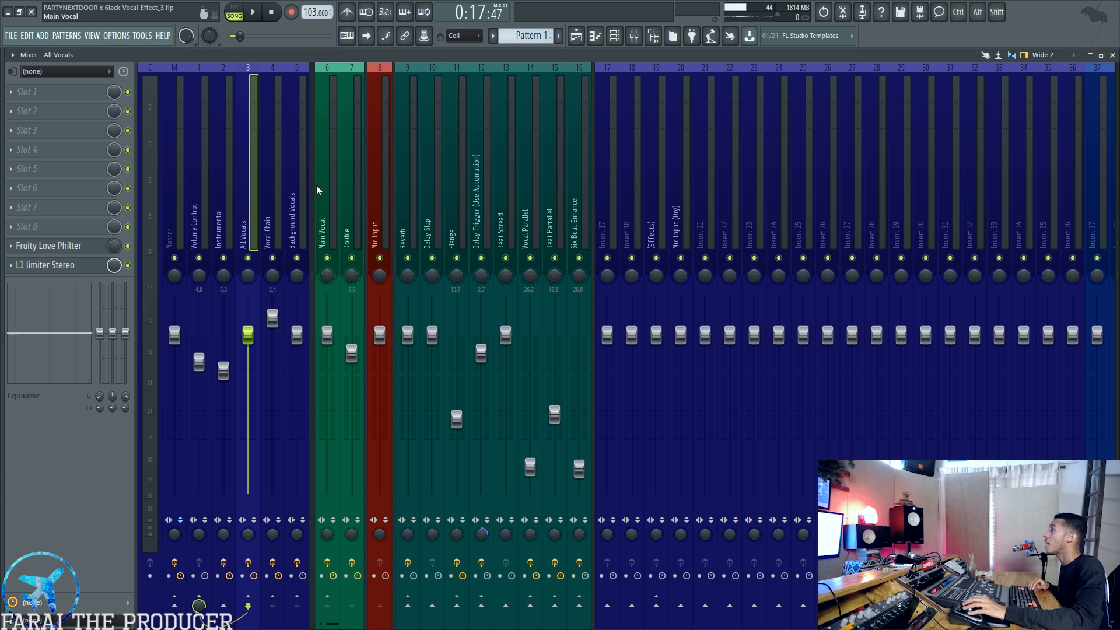
Select the Double mixer track, check Auto-Tune 8.1, and leave Fruity Love Philter open
{"action": "left_click", "coordinate": [350, 213]}
{"action": "left_click", "coordinate": [70, 93]}
{"action": "left_click", "coordinate": [71, 93]}
{"action": "left_click", "coordinate": [69, 112]}
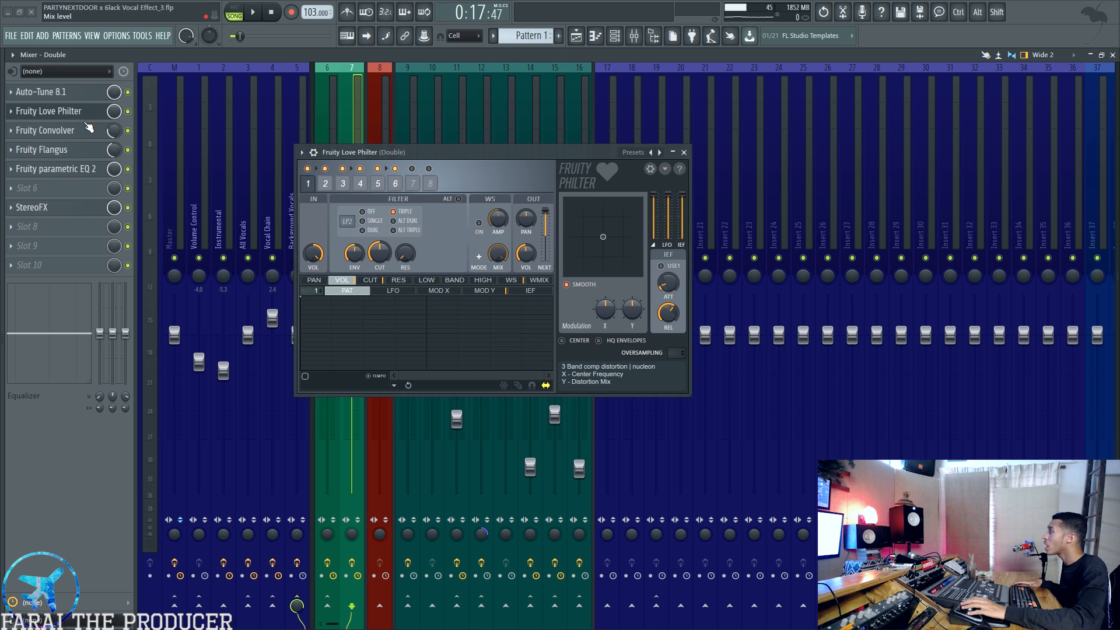
{"action": "left_click", "coordinate": [67, 114]}
{"action": "left_click", "coordinate": [68, 111]}
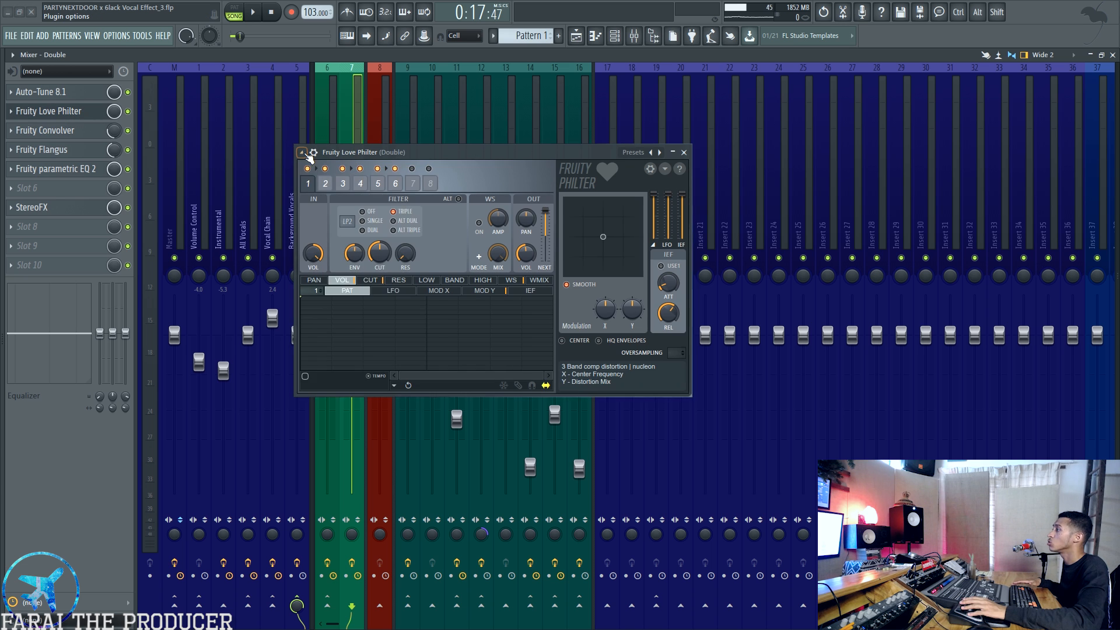
Choose the 3 Band distortion preset in Fruity Love Philter on the Double track
{"action": "left_click", "coordinate": [302, 153]}
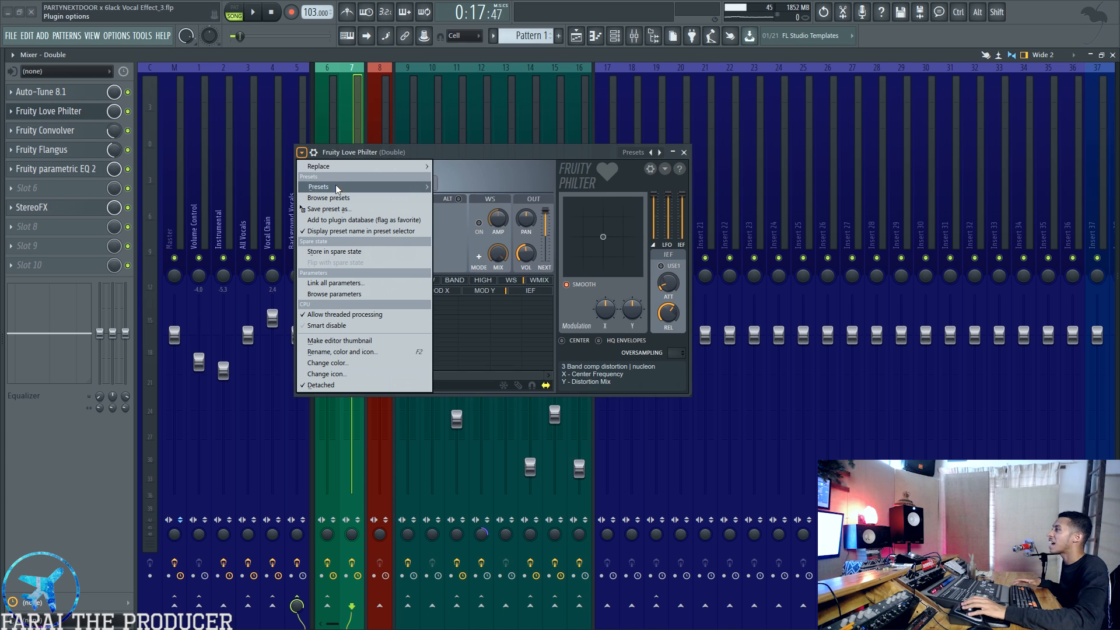
{"action": "left_click", "coordinate": [383, 158]}
{"action": "left_click_drag", "start_coordinate": [380, 154], "coordinate": [425, 142]}
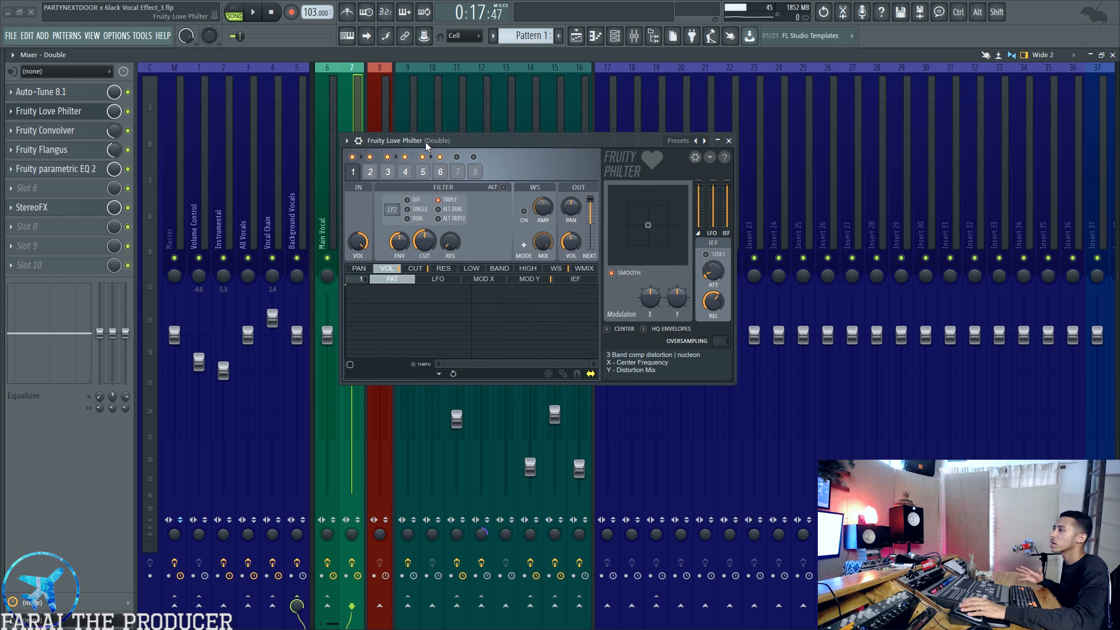
{"action": "left_click", "coordinate": [346, 140]}
{"action": "mouse_move", "coordinate": [382, 175]}
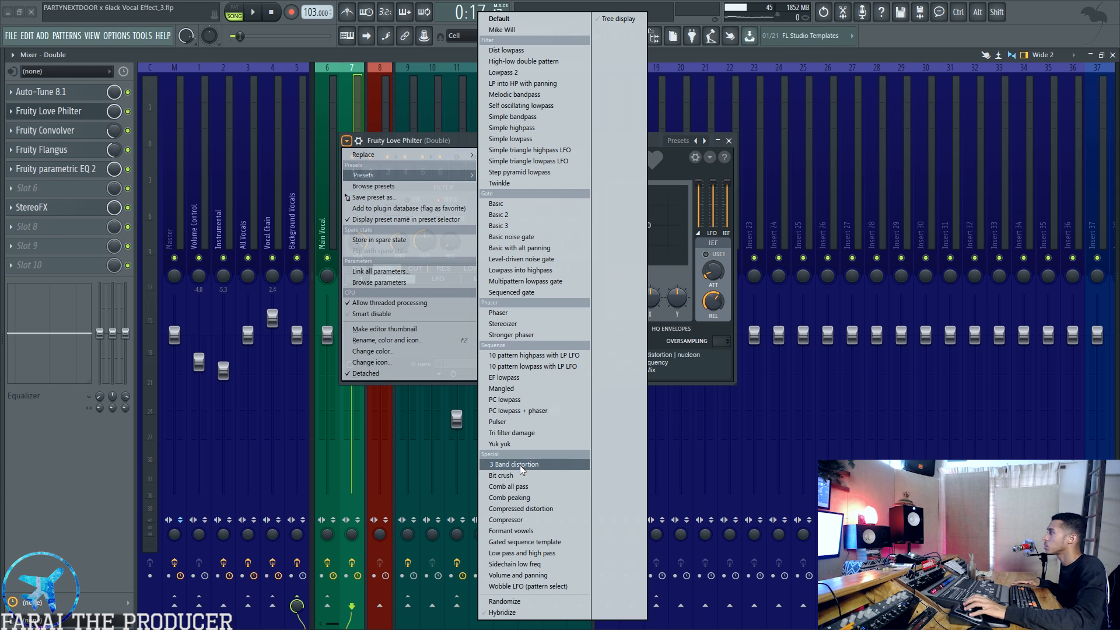
{"action": "left_click", "coordinate": [519, 465]}
Choose the Lex - Hall (Large-Bright-Reflects) preset in the Double track's Fruity Convolver and close the plugin
{"action": "left_click", "coordinate": [69, 131]}
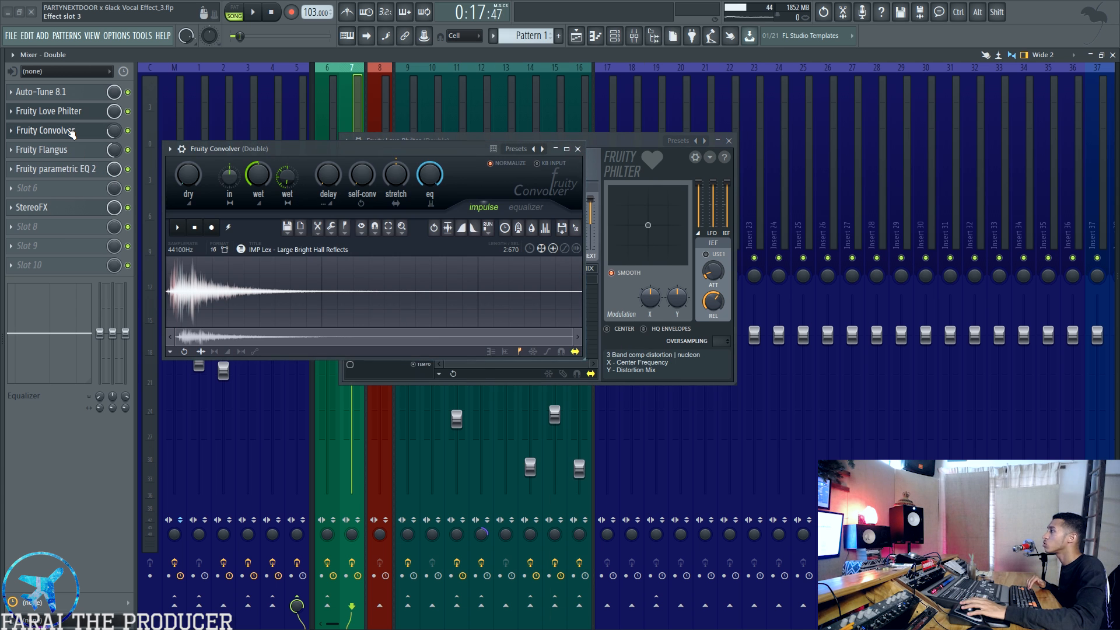
{"action": "left_click", "coordinate": [169, 149]}
{"action": "mouse_move", "coordinate": [187, 183]}
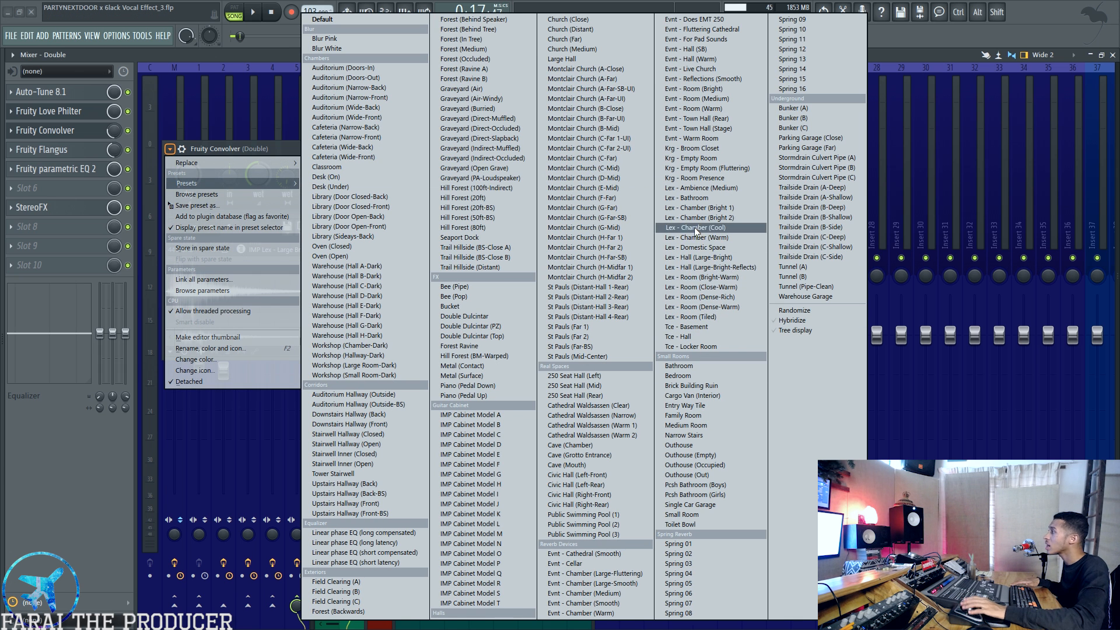
{"action": "left_click", "coordinate": [703, 267]}
{"action": "left_click", "coordinate": [66, 131]}
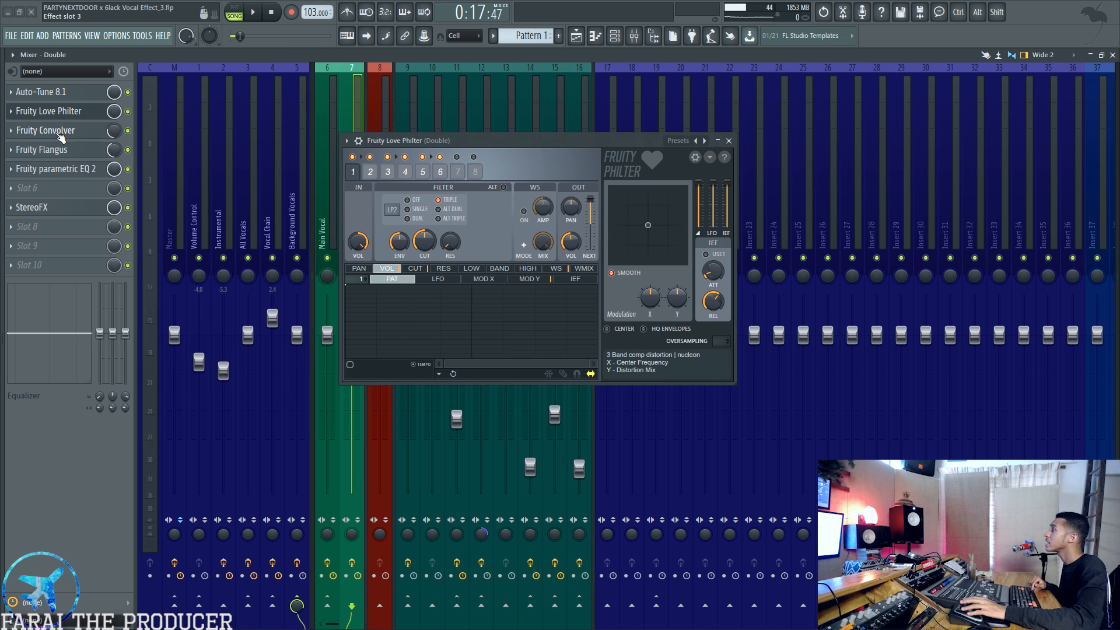
Check Fruity Flangus and Fruity parametric EQ 2 on the Double track, and open StereoFX
{"action": "left_click", "coordinate": [46, 149]}
{"action": "left_click_drag", "start_coordinate": [82, 234], "coordinate": [320, 260]}
{"action": "left_click", "coordinate": [75, 169]}
{"action": "left_click", "coordinate": [74, 169]}
{"action": "left_click", "coordinate": [72, 209]}
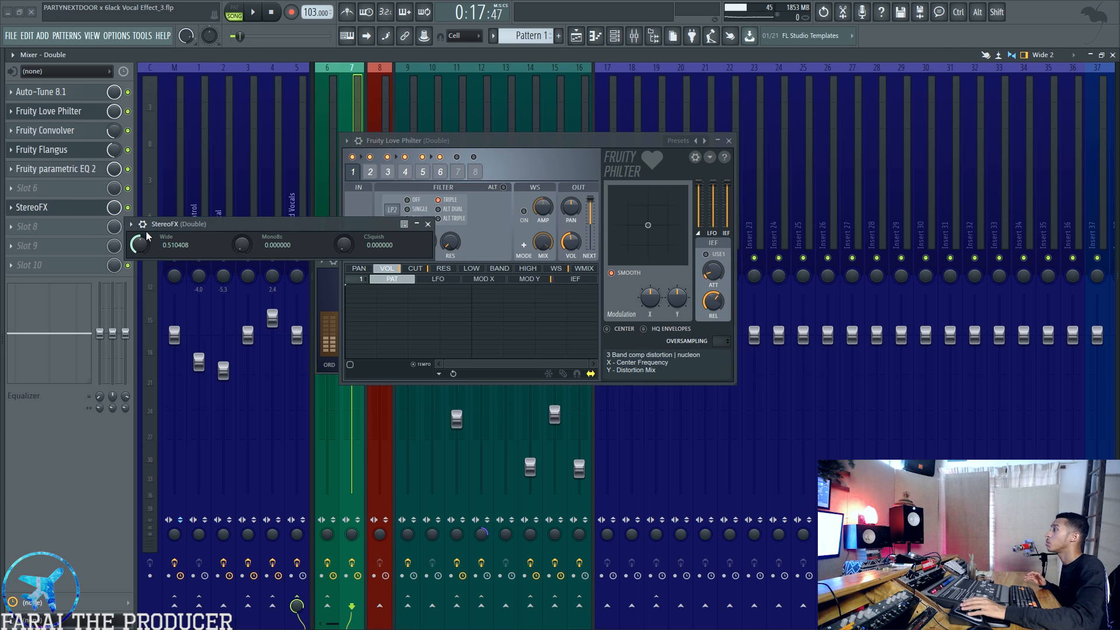
Check StereoFX and its plugin settings on the Double track, and close it along with Fruity Love Philter
{"action": "left_click_drag", "start_coordinate": [196, 228], "coordinate": [363, 213]}
{"action": "left_click", "coordinate": [308, 209]}
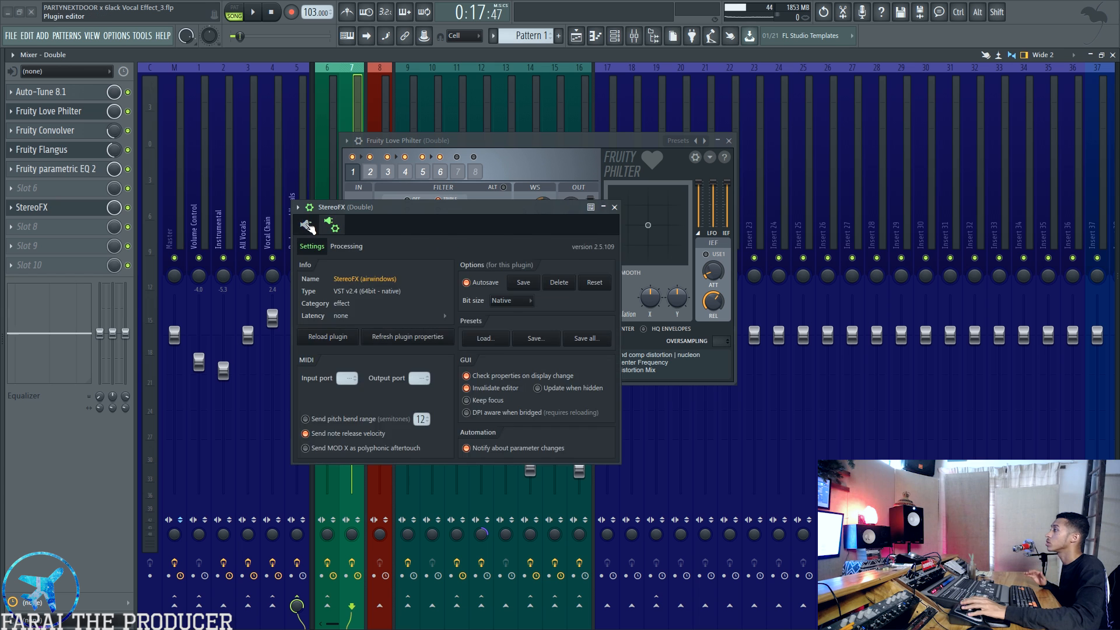
{"action": "left_click", "coordinate": [309, 208]}
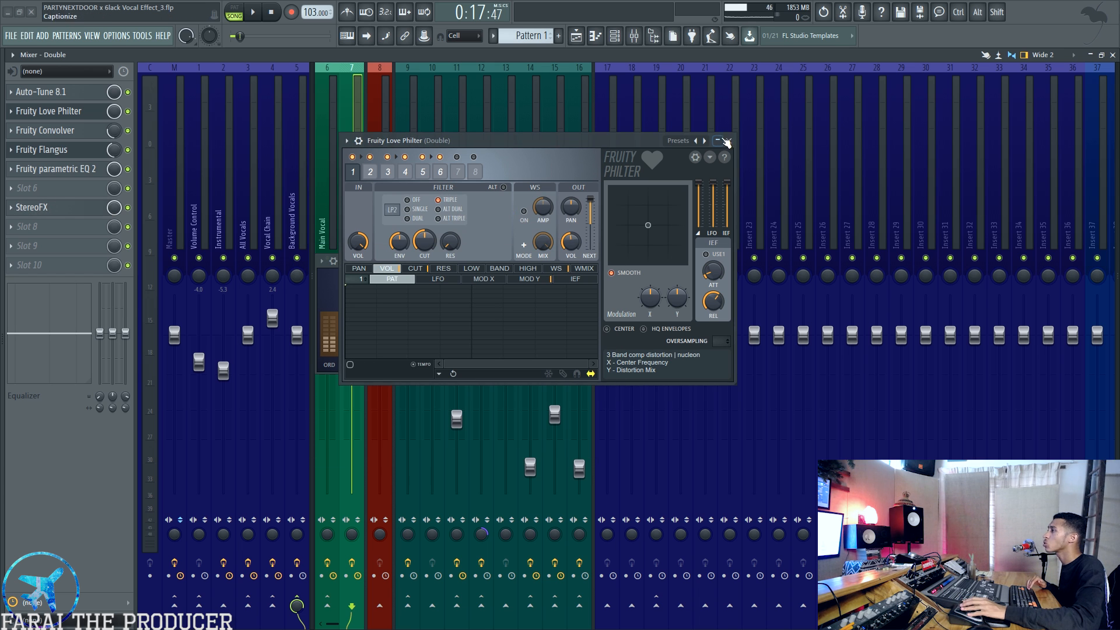
{"action": "left_click", "coordinate": [726, 141]}
{"action": "left_click", "coordinate": [523, 261]}
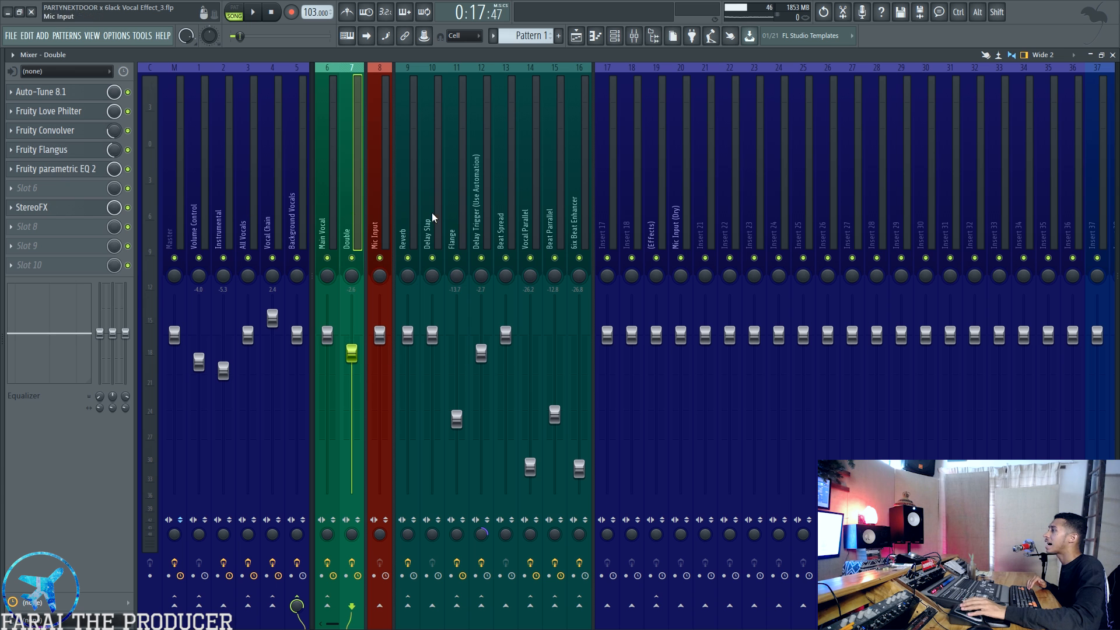
Select the 6ix Beat Enhancer mixer track and open its first Fruity Love Philter
{"action": "left_click", "coordinate": [582, 216]}
{"action": "left_click", "coordinate": [54, 94]}
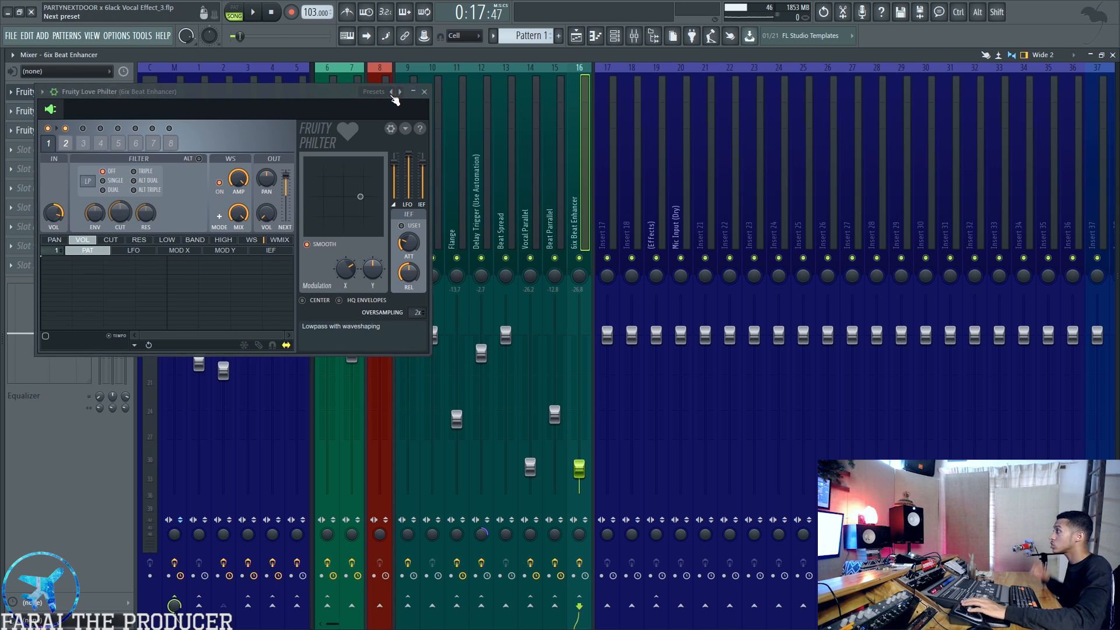
{"action": "left_click_drag", "start_coordinate": [289, 91], "coordinate": [691, 98]}
Solo the instrumental in the Playlist and audition it with the 6ix Beat Enhancer track on and muted
{"action": "left_click", "coordinate": [575, 36]}
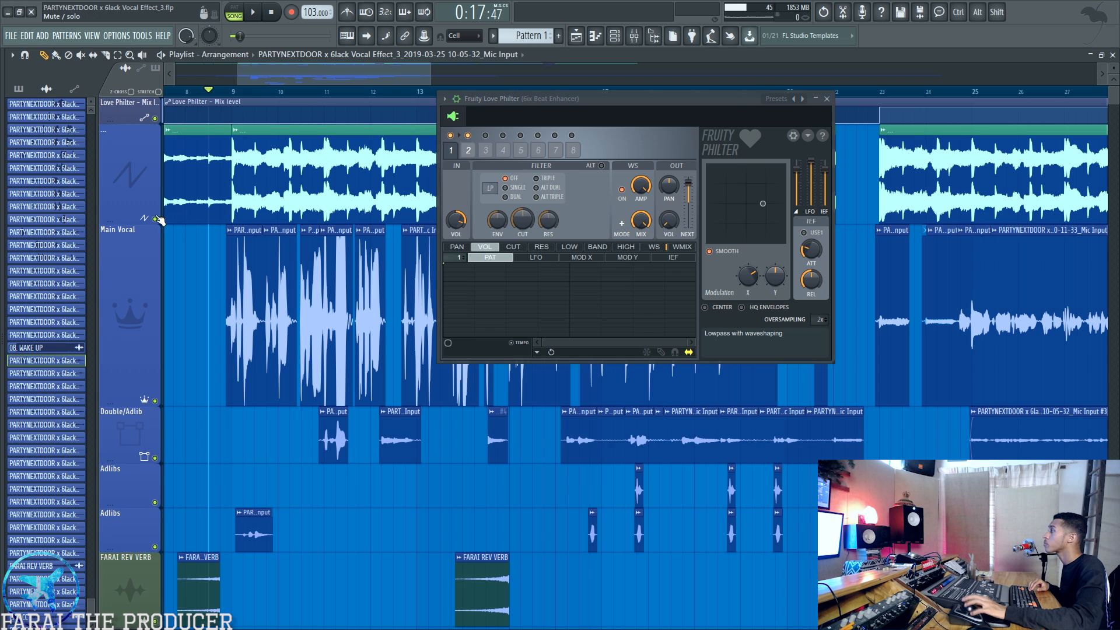
{"action": "key", "text": "space"}
{"action": "left_click", "coordinate": [634, 36]}
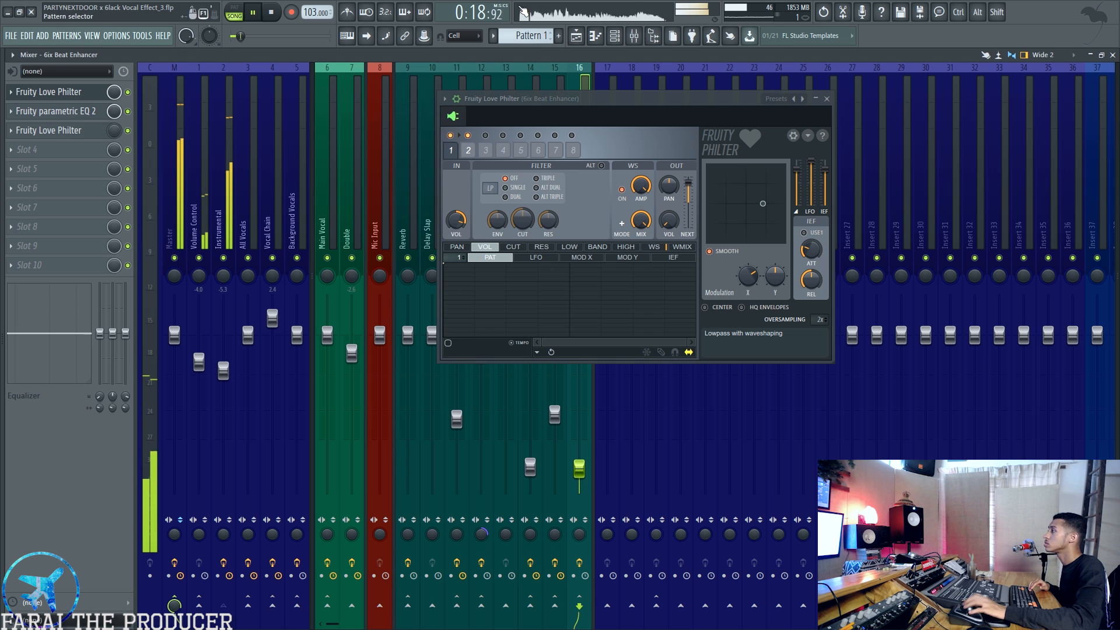
{"action": "left_click_drag", "start_coordinate": [464, 103], "coordinate": [757, 142]}
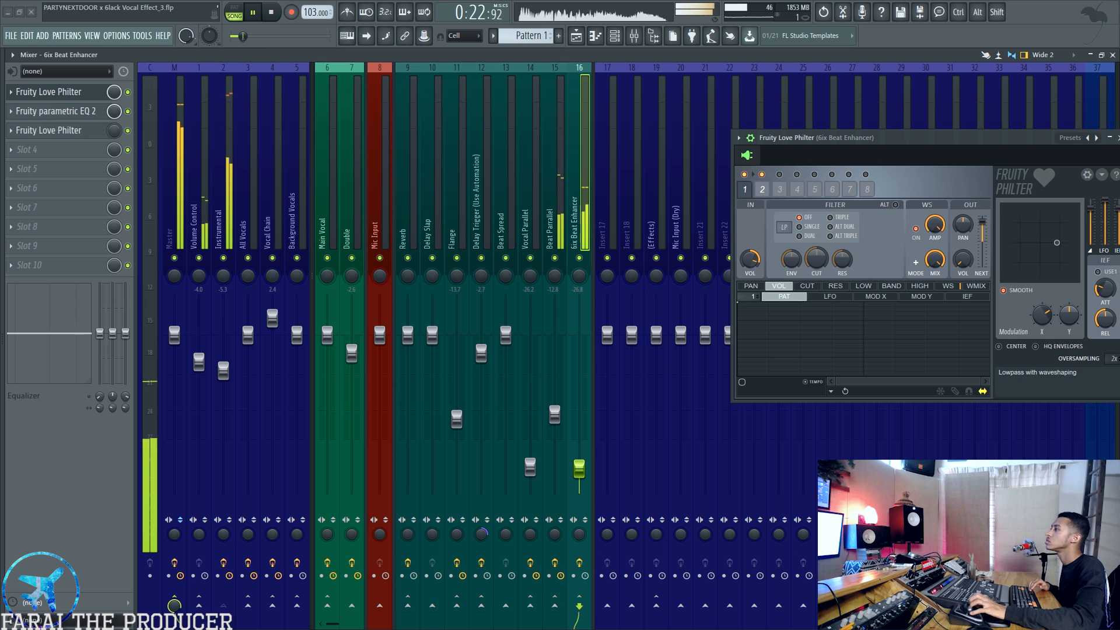
{"action": "key", "text": "space"}
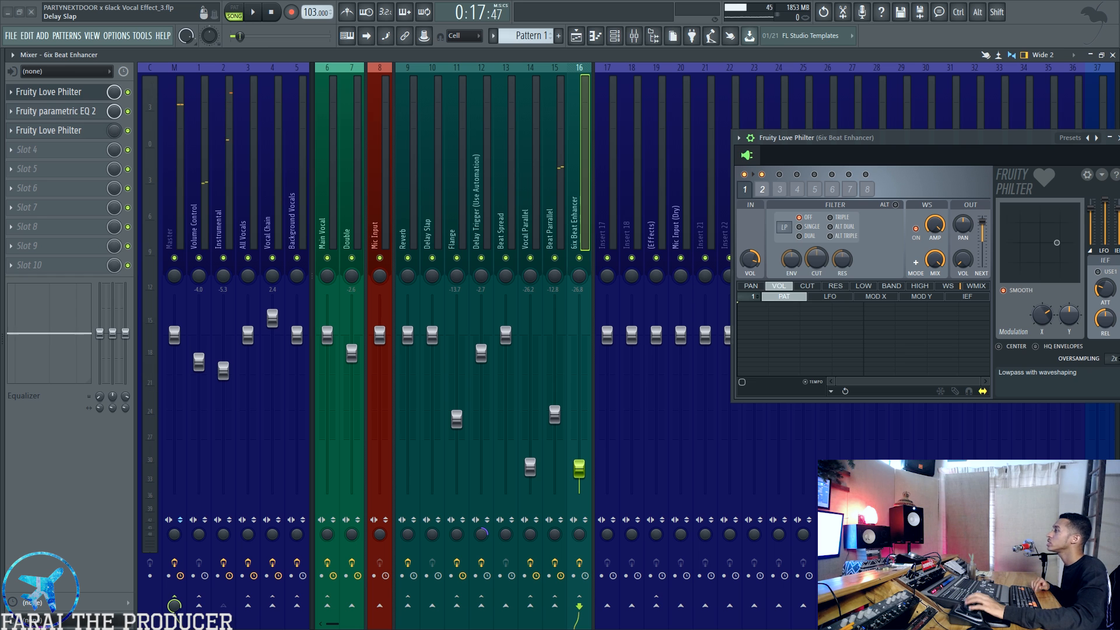
{"action": "key", "text": "space"}
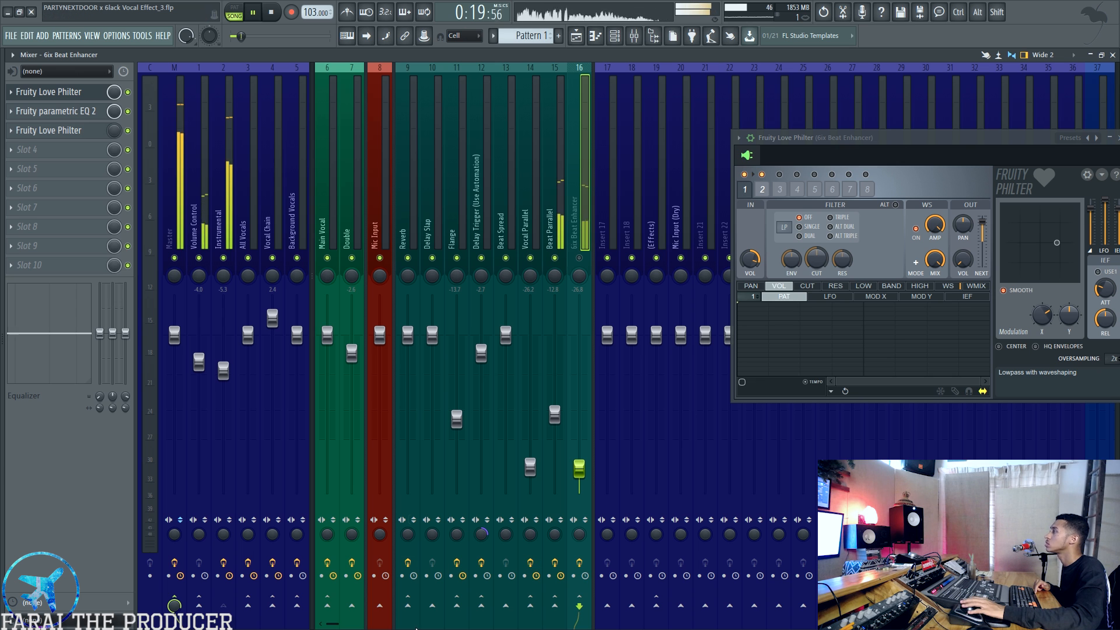
Select the Instrumental mixer track, open its first Fruity Love Philter, and stop playback
{"action": "left_click", "coordinate": [223, 228]}
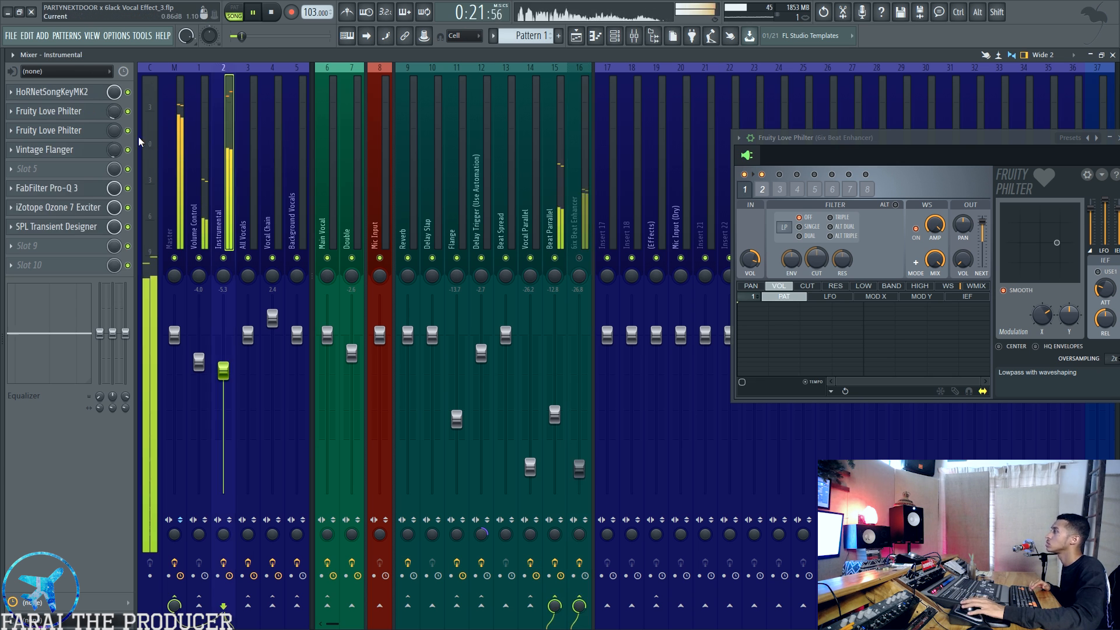
{"action": "left_click", "coordinate": [87, 116]}
{"action": "key", "text": "space"}
{"action": "left_click_drag", "start_coordinate": [313, 167], "coordinate": [352, 197]}
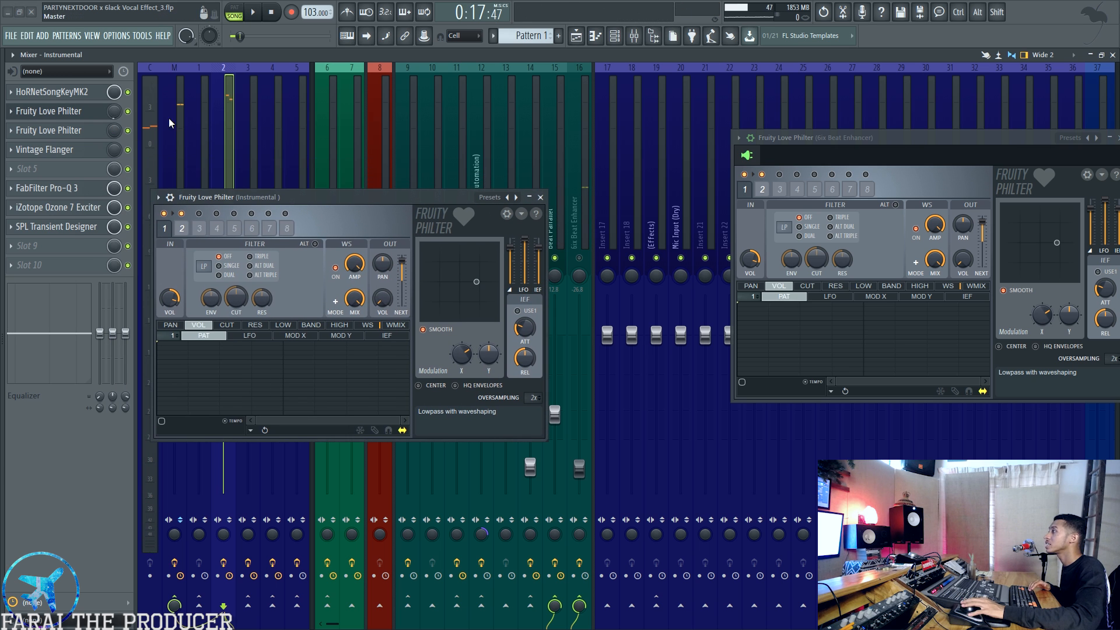
Audition the soloed instrumental with the first Fruity Love Philter on the Instrumental track bypassed
{"action": "left_click", "coordinate": [595, 36]}
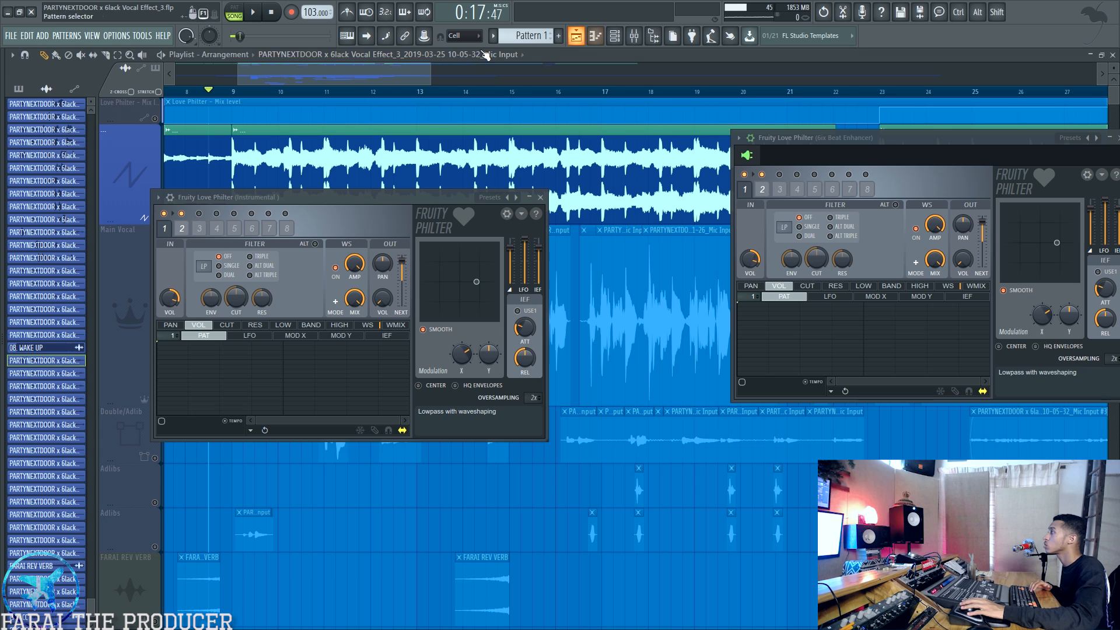
{"action": "key", "text": "space"}
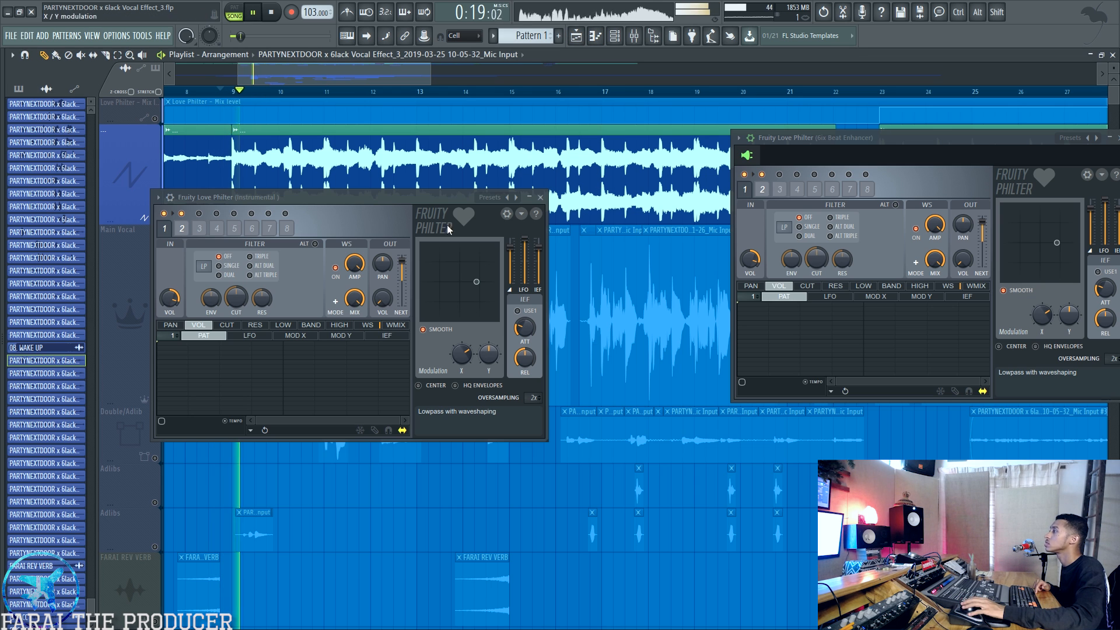
{"action": "left_click_drag", "start_coordinate": [397, 196], "coordinate": [646, 227]}
{"action": "left_click", "coordinate": [634, 36]}
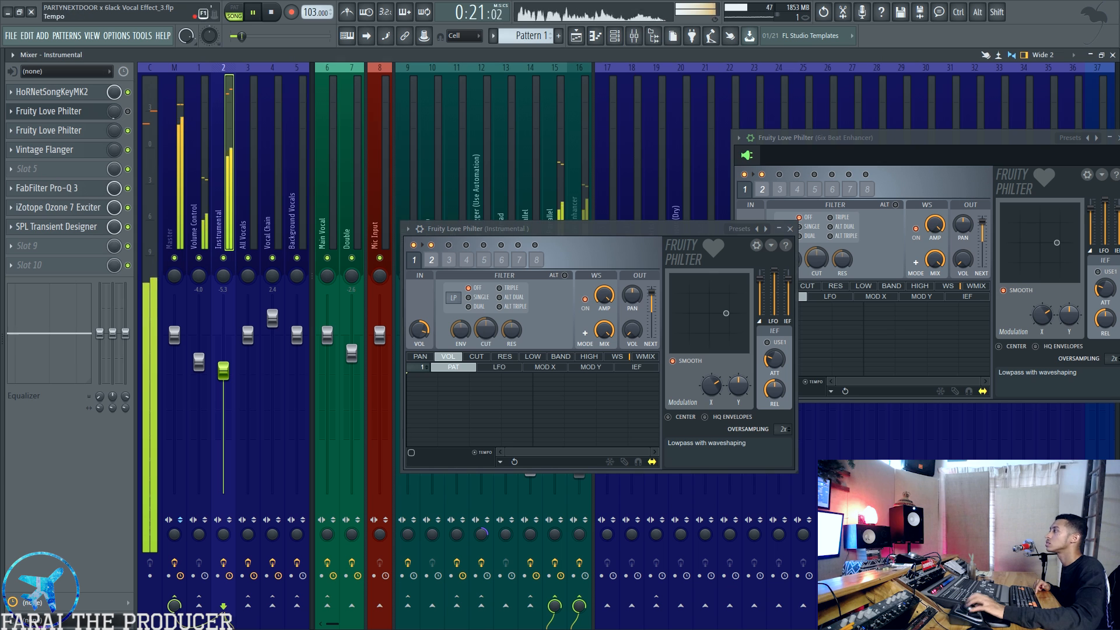
{"action": "left_click_drag", "start_coordinate": [628, 228], "coordinate": [942, 369]}
{"action": "key", "text": "space"}
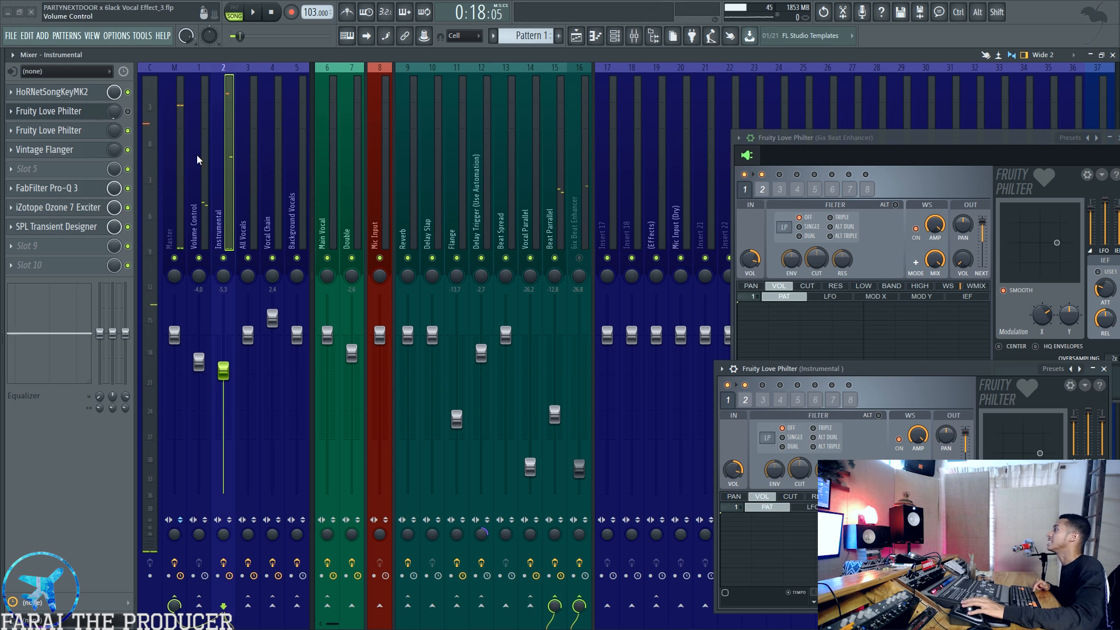
Play the instrumental with Fruity Love Philter and the 6ix Beat Enhancer track re-enabled, and reselect the Instrumental track
{"action": "left_click", "coordinate": [573, 218]}
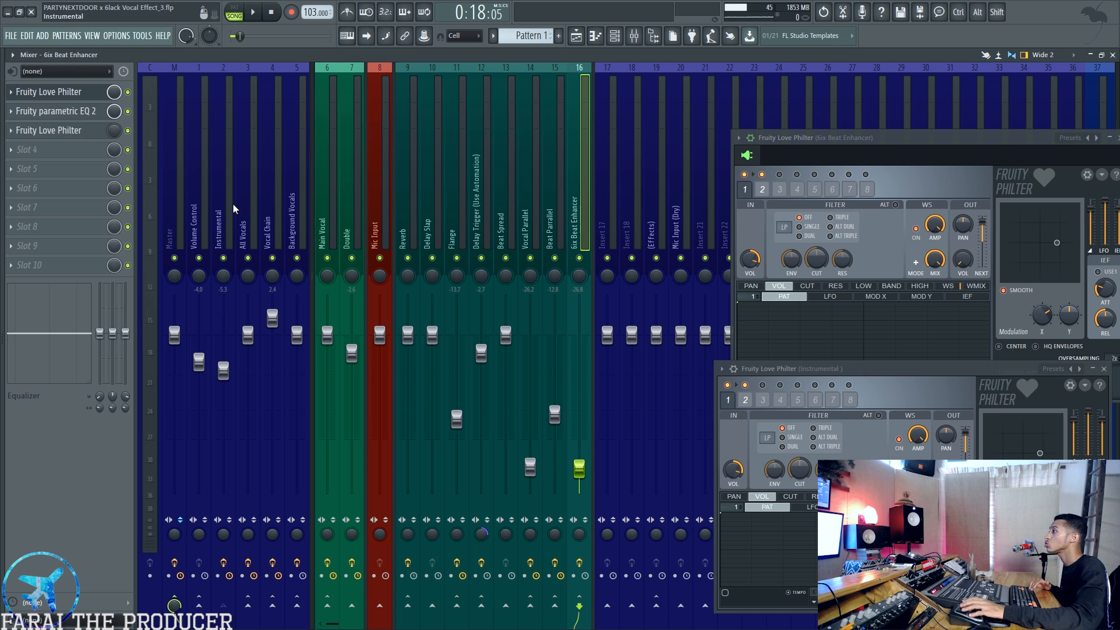
{"action": "key", "text": "space"}
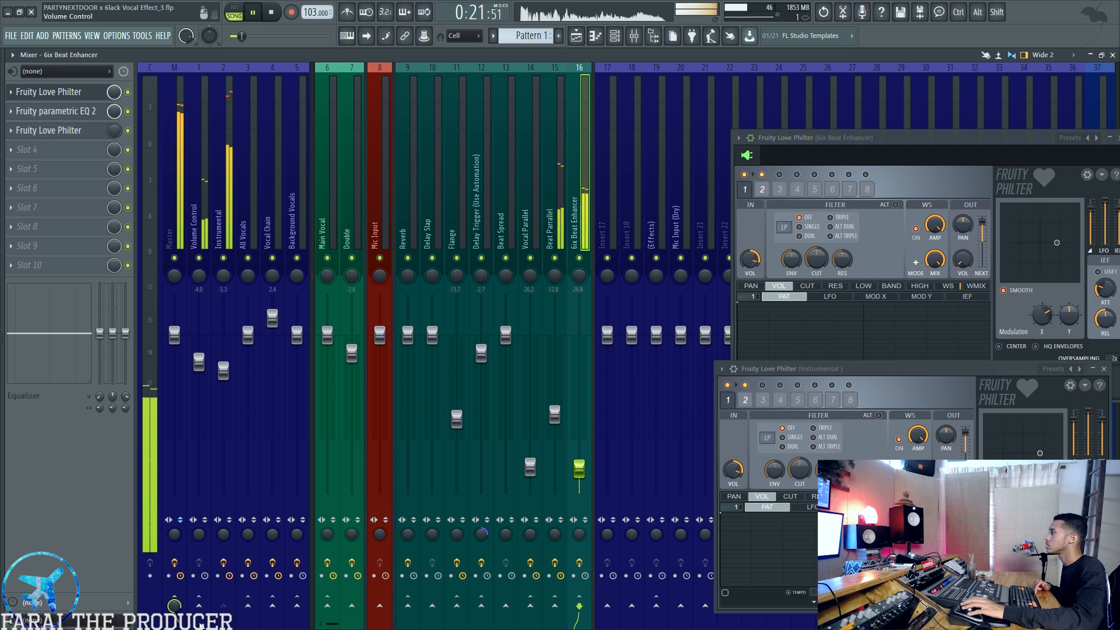
{"action": "left_click", "coordinate": [221, 148]}
{"action": "key", "text": "space"}
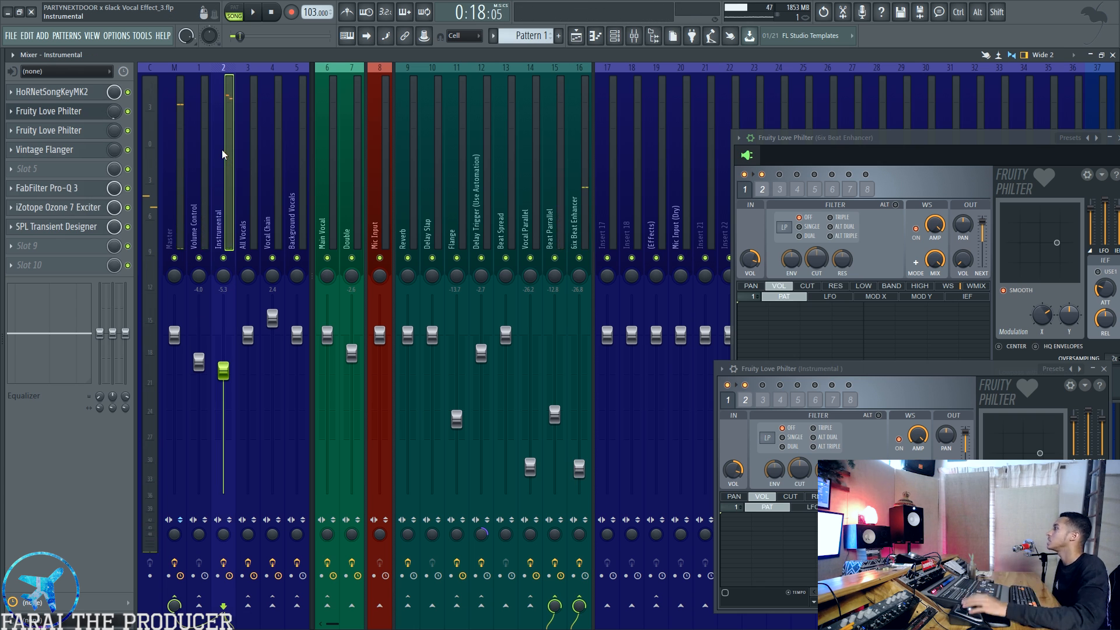
Choose the Dist lowpass preset in the Instrumental track's first Fruity Love Philter and close the plugin
{"action": "left_click", "coordinate": [70, 110]}
{"action": "left_click", "coordinate": [70, 111]}
{"action": "left_click", "coordinate": [721, 369]}
{"action": "mouse_move", "coordinate": [737, 403]}
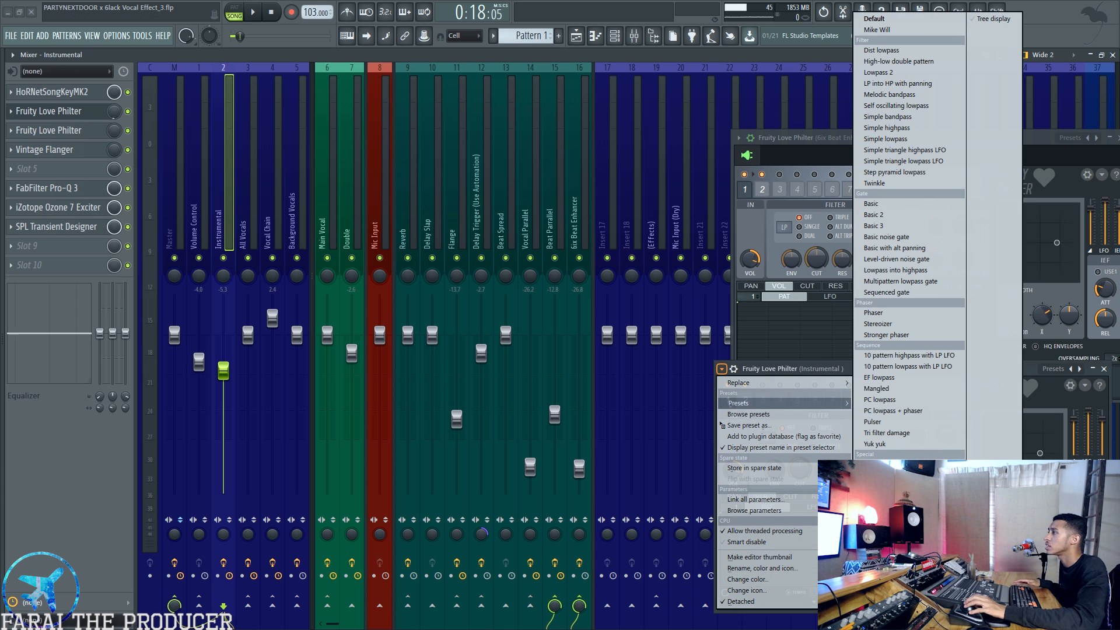
{"action": "left_click", "coordinate": [881, 50]}
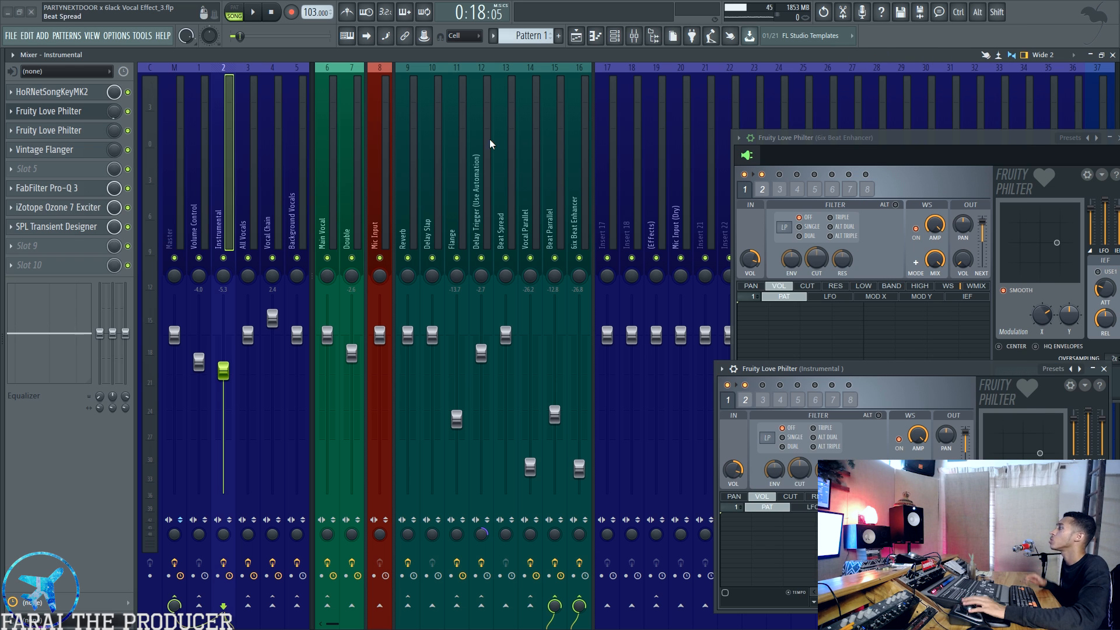
{"action": "left_click", "coordinate": [62, 116]}
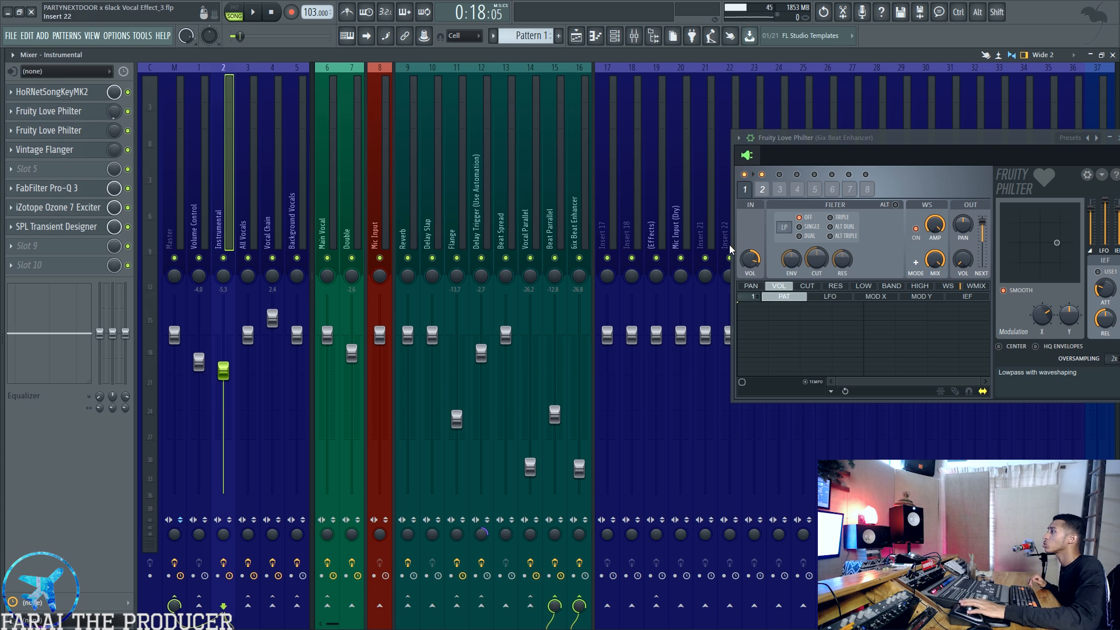
Compare the effect chains of the 6ix Beat Enhancer and Instrumental mixer tracks
{"action": "left_click", "coordinate": [576, 203]}
{"action": "left_click", "coordinate": [208, 185]}
{"action": "left_click", "coordinate": [216, 186]}
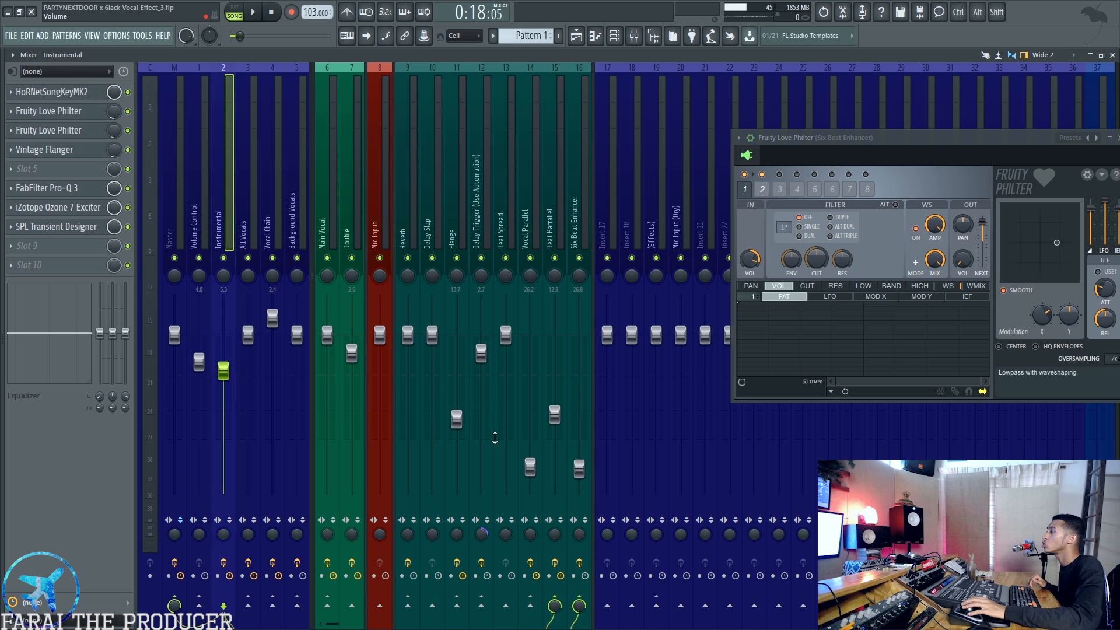
{"action": "left_click", "coordinate": [576, 210]}
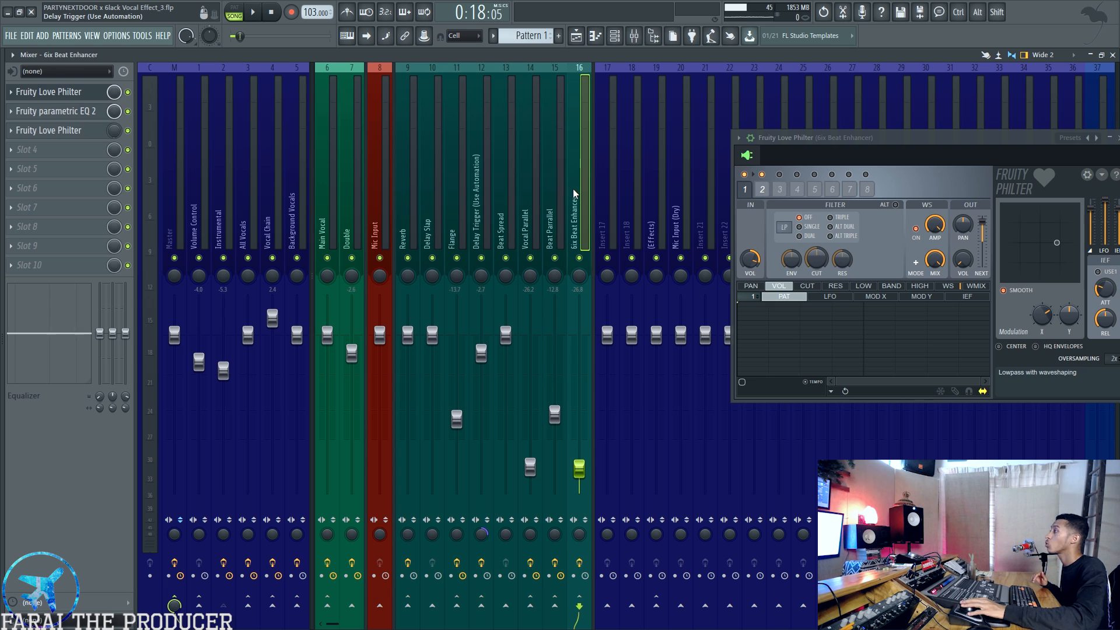
{"action": "left_click", "coordinate": [198, 197]}
{"action": "left_click", "coordinate": [222, 201]}
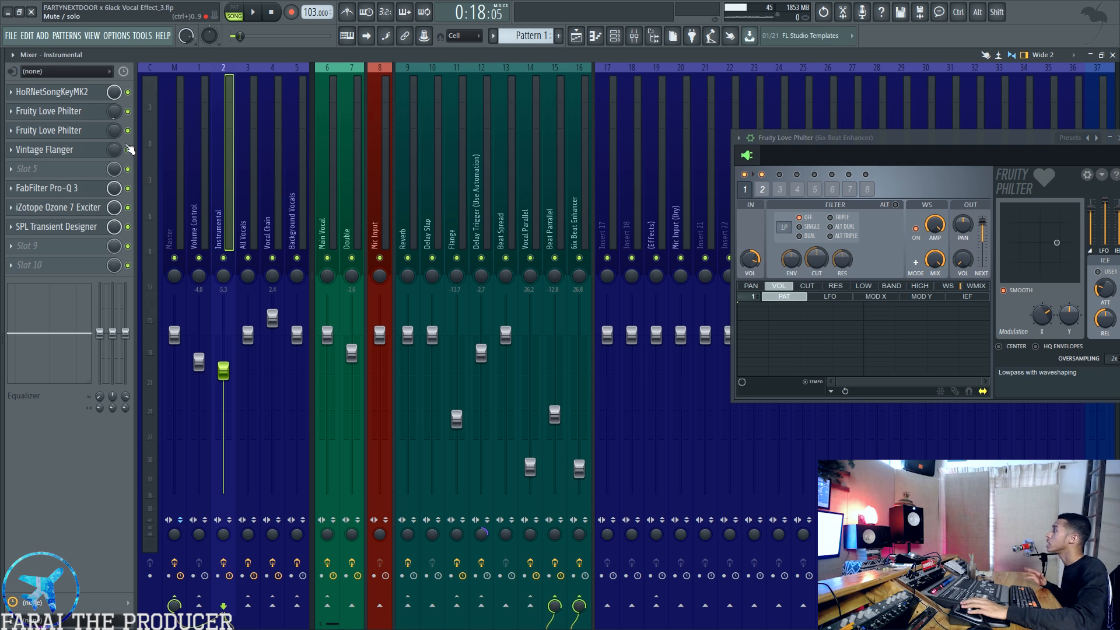
Open FabFilter Pro-Q 3 on the Instrumental track, bypass it with the Ozone 7 Exciter and SPL Transient Designer, and close Fruity Love Philter
{"action": "left_click", "coordinate": [107, 194]}
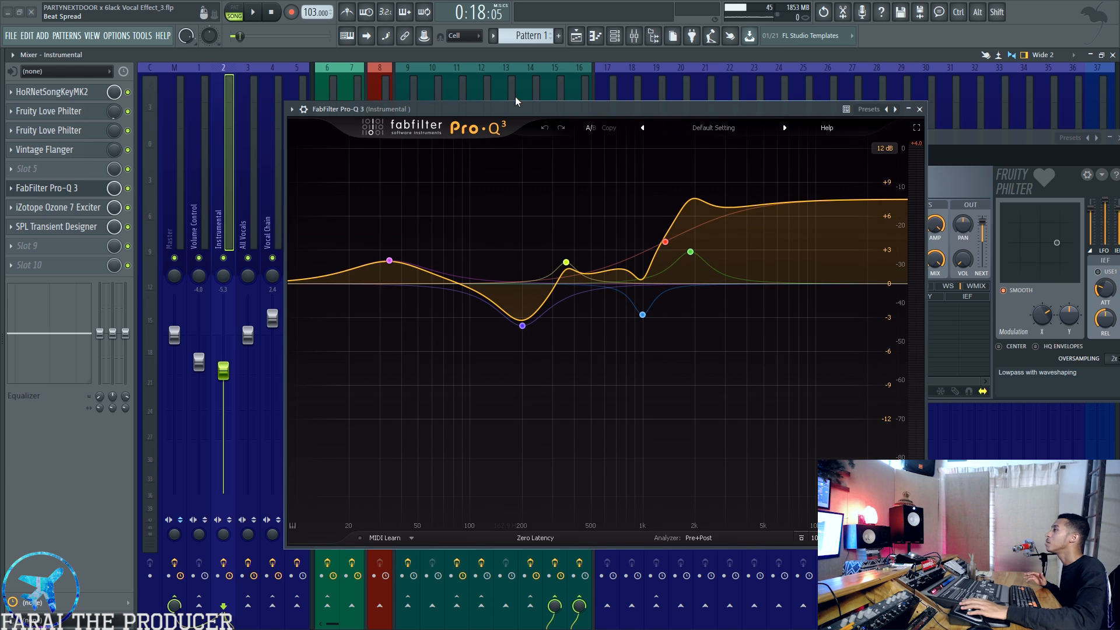
{"action": "left_click_drag", "start_coordinate": [516, 105], "coordinate": [550, 179]}
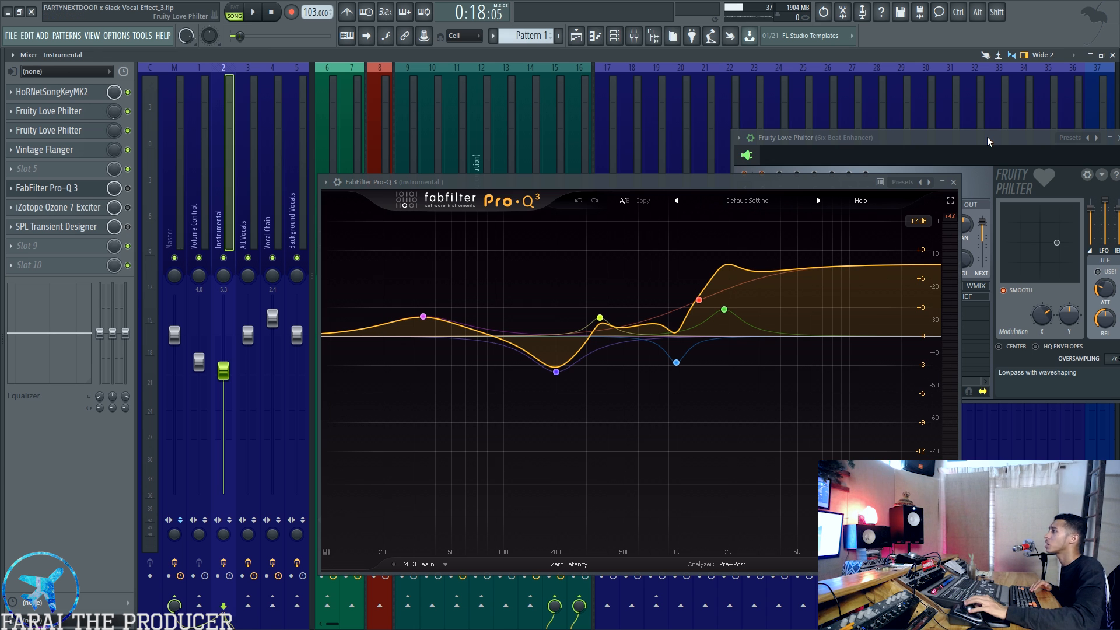
{"action": "left_click_drag", "start_coordinate": [986, 137], "coordinate": [1014, 166]}
{"action": "left_click", "coordinate": [1003, 169]}
Play the instrumental with the three effects bypassed, muting the 6ix Beat Enhancer and Beat Parallel tracks
{"action": "key", "text": "space"}
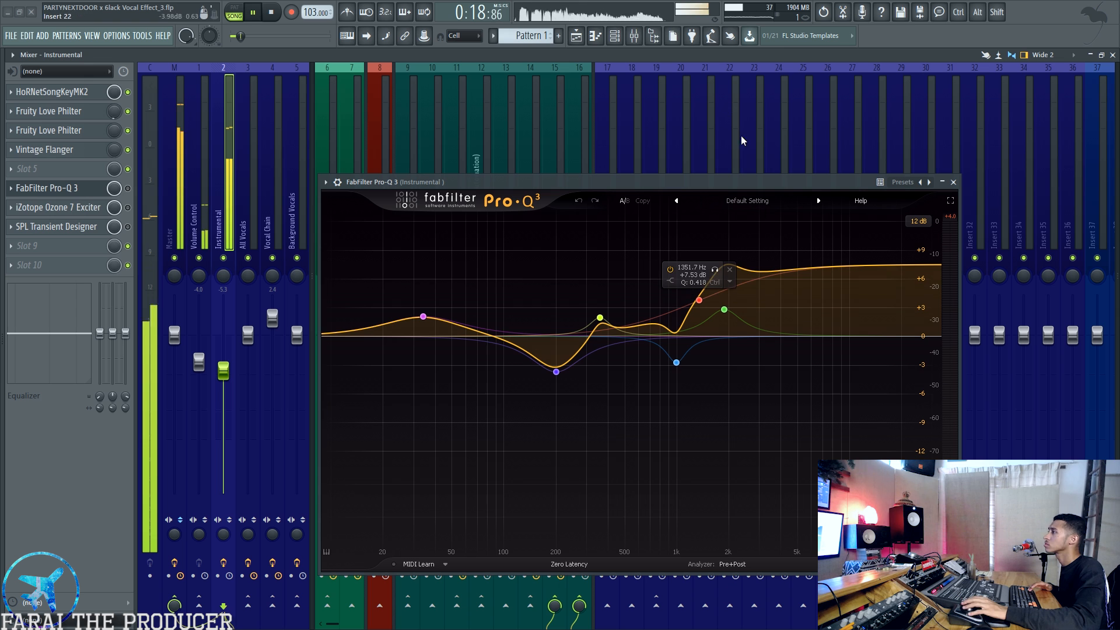
{"action": "left_click_drag", "start_coordinate": [793, 181], "coordinate": [1062, 188]}
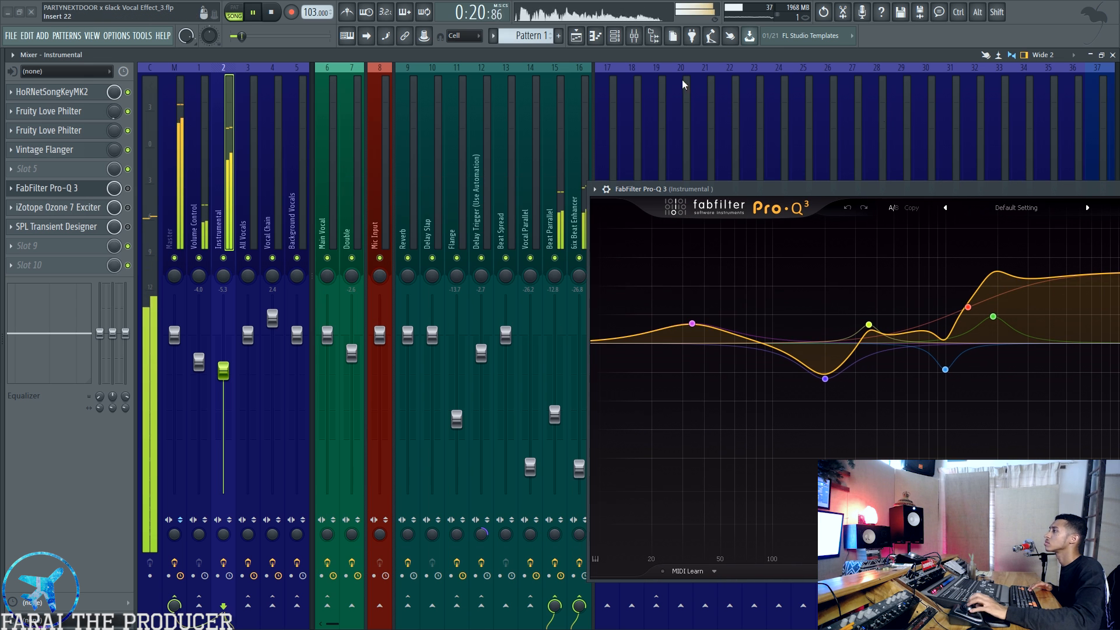
{"action": "left_click", "coordinate": [579, 258]}
{"action": "left_click", "coordinate": [554, 257]}
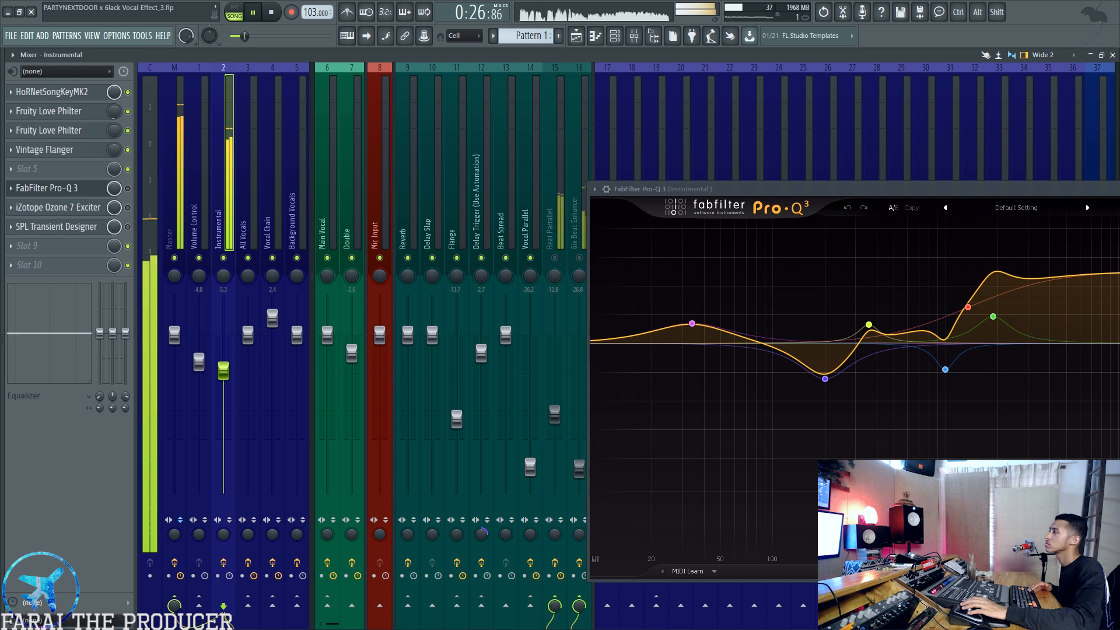
Re-enable the Beat Parallel and 6ix Beat Enhancer tracks and the three bypassed Instrumental effects, and audition the full beat
{"action": "left_click", "coordinate": [554, 257]}
{"action": "key", "text": "space"}
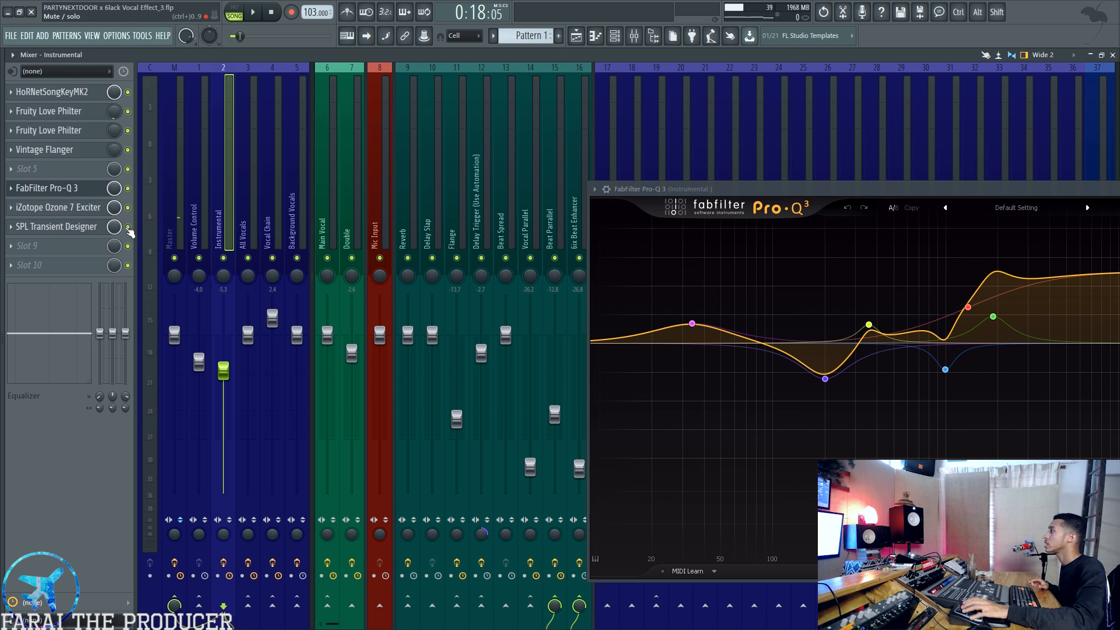
{"action": "key", "text": "space"}
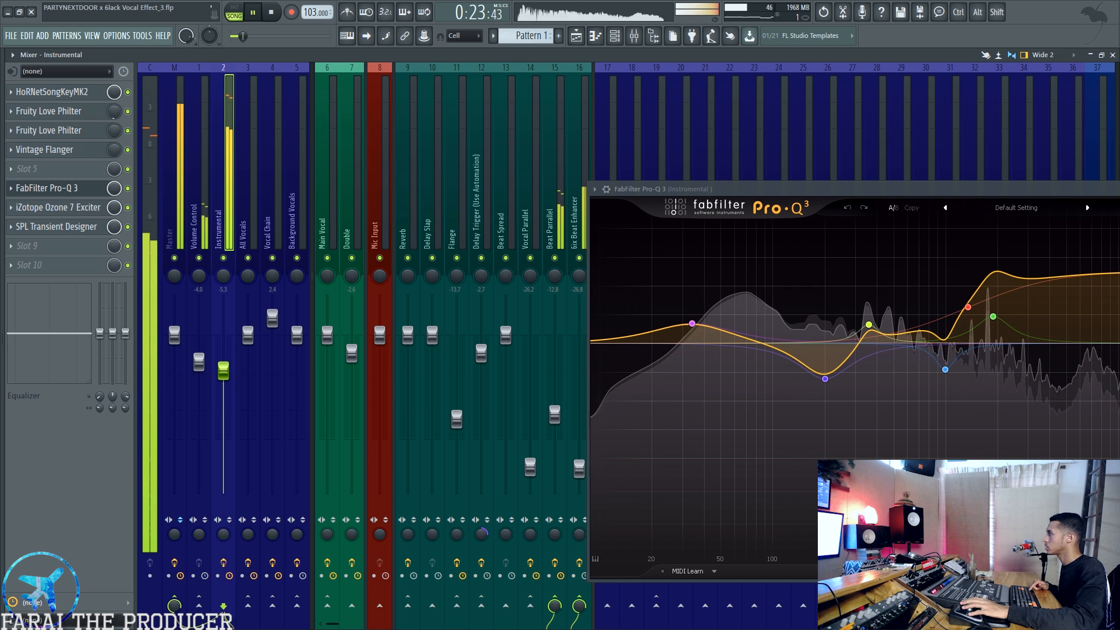
{"action": "key", "text": "space"}
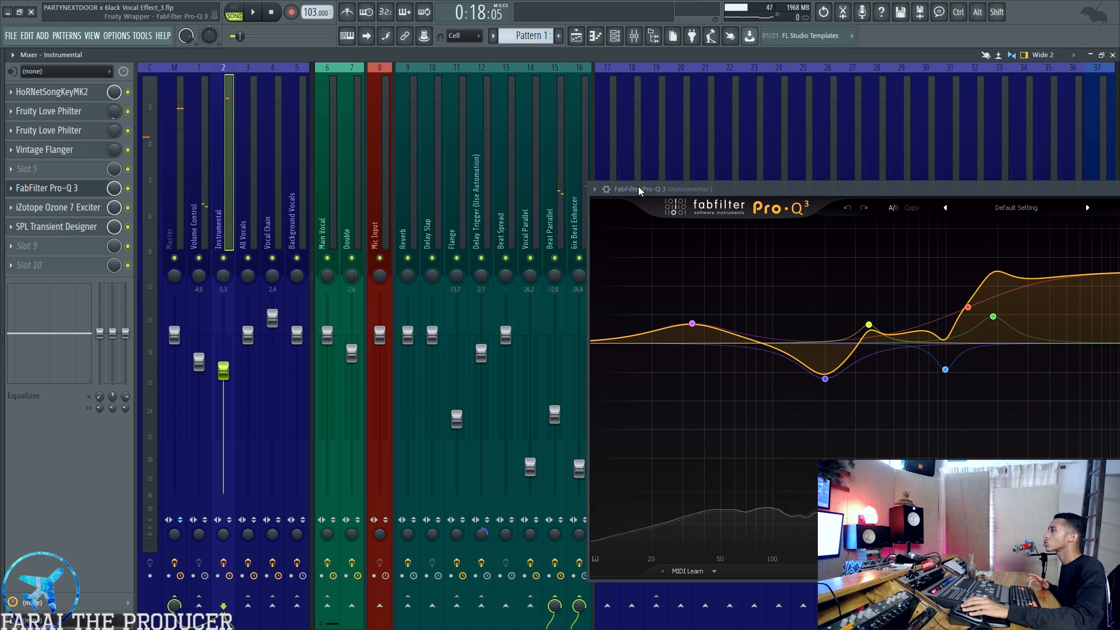
Unsolo the instrumental in the Playlist and place the playhead at bar 8
{"action": "left_click_drag", "start_coordinate": [601, 188], "coordinate": [632, 192]}
{"action": "left_click", "coordinate": [575, 41]}
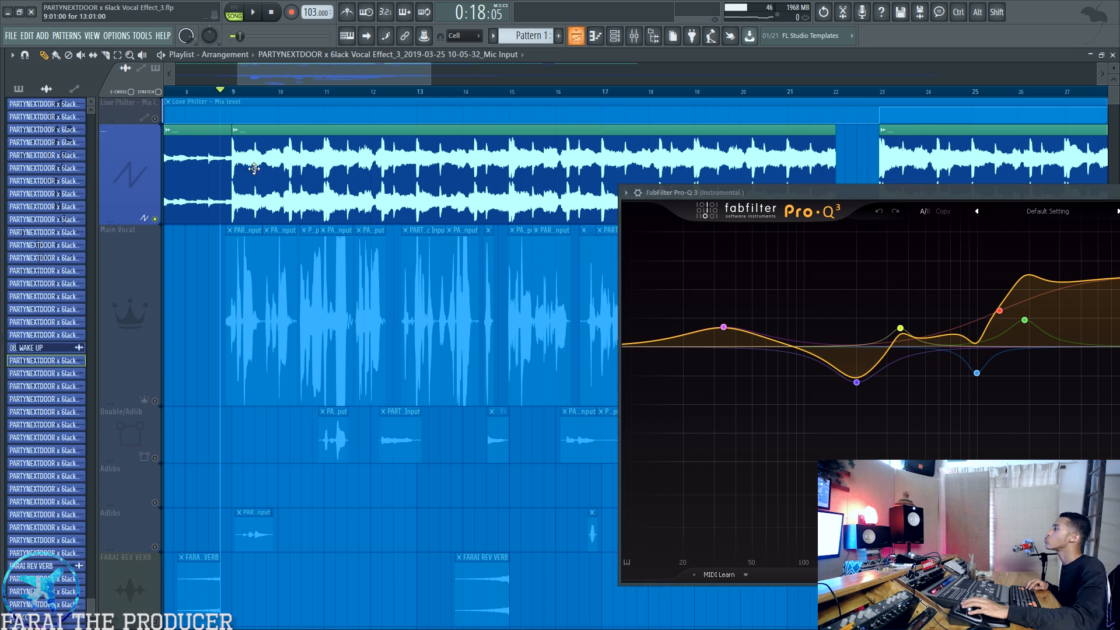
{"action": "right_click", "coordinate": [161, 218]}
{"action": "left_click", "coordinate": [151, 218]}
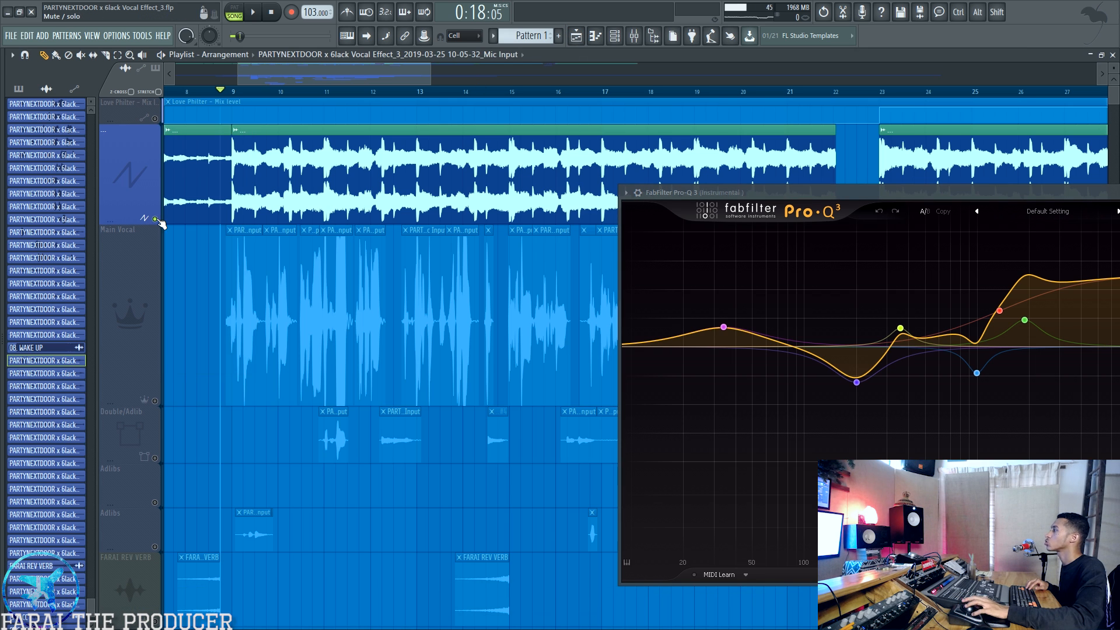
{"action": "right_click", "coordinate": [156, 219]}
{"action": "left_click", "coordinate": [192, 92]}
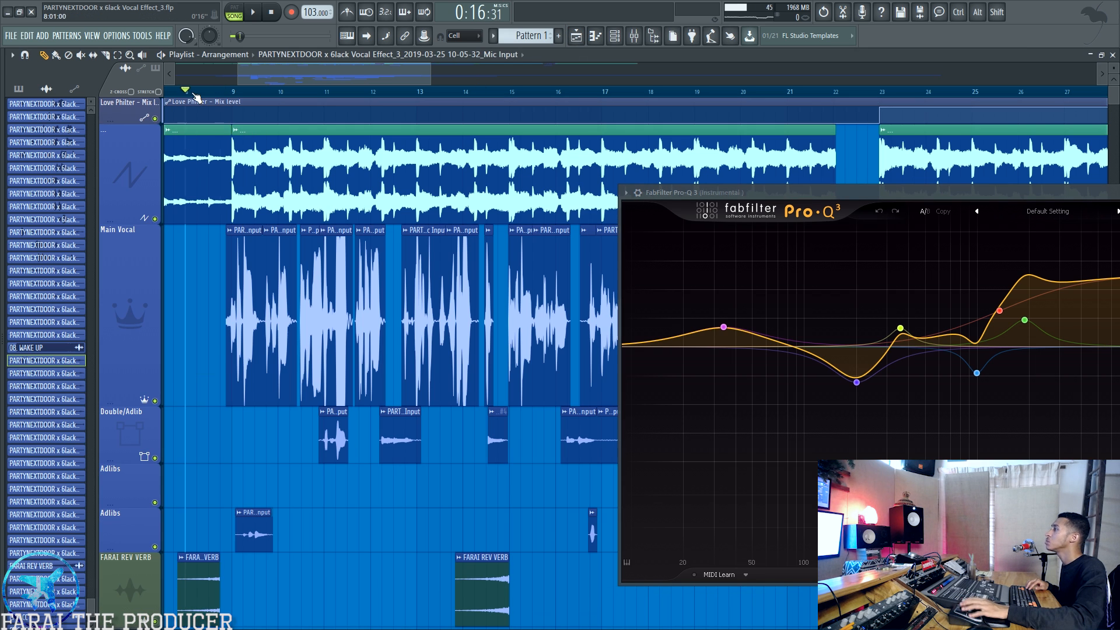
Play the full mix with the three Instrumental effects bypassed and the Beat Parallel and 6ix Beat Enhancer tracks muted
{"action": "left_click", "coordinate": [633, 36]}
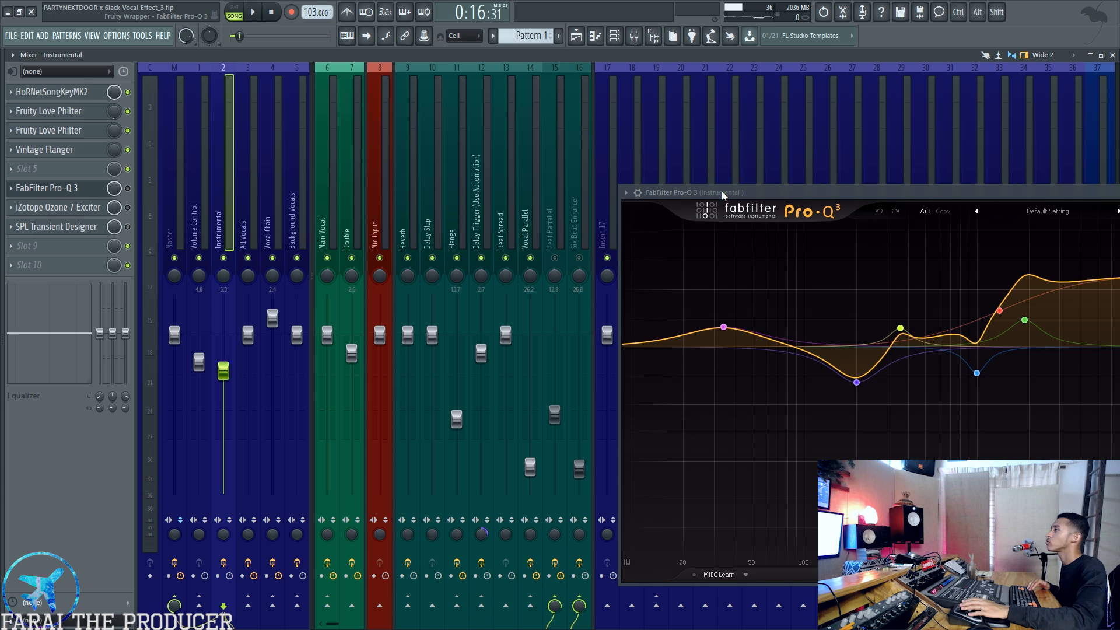
{"action": "left_click_drag", "start_coordinate": [722, 190], "coordinate": [714, 192]}
{"action": "key", "text": "space"}
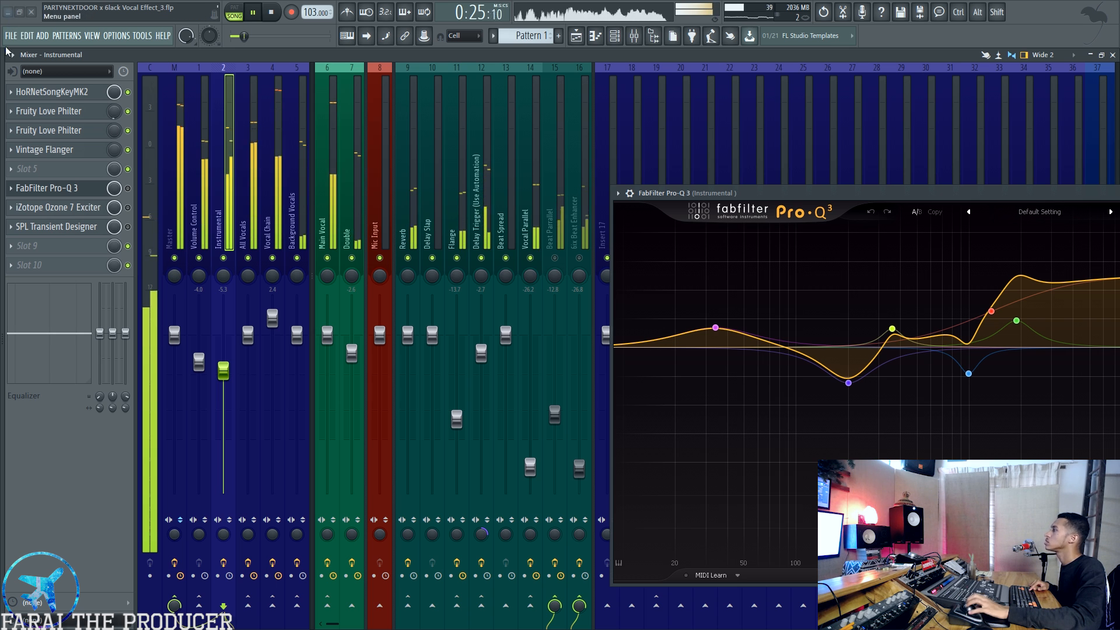
{"action": "key", "text": "space"}
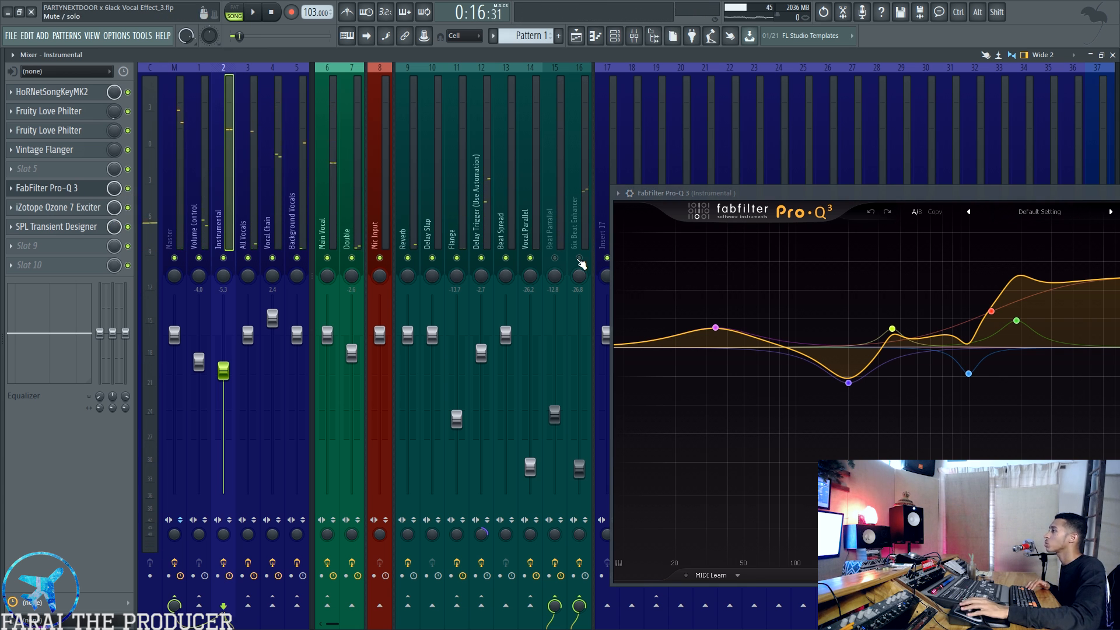
Replay the mix with the Instrumental effects and both beat tracks re-enabled, viewing the complete Pro-Q 3 window
{"action": "key", "text": "space"}
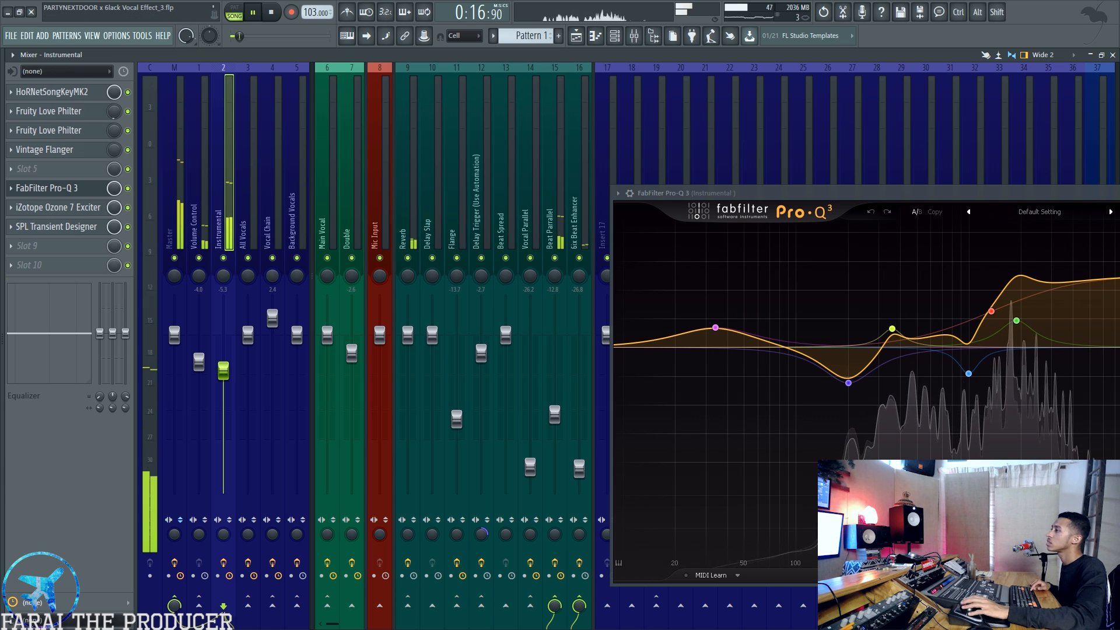
{"action": "left_click_drag", "start_coordinate": [693, 193], "coordinate": [588, 189]}
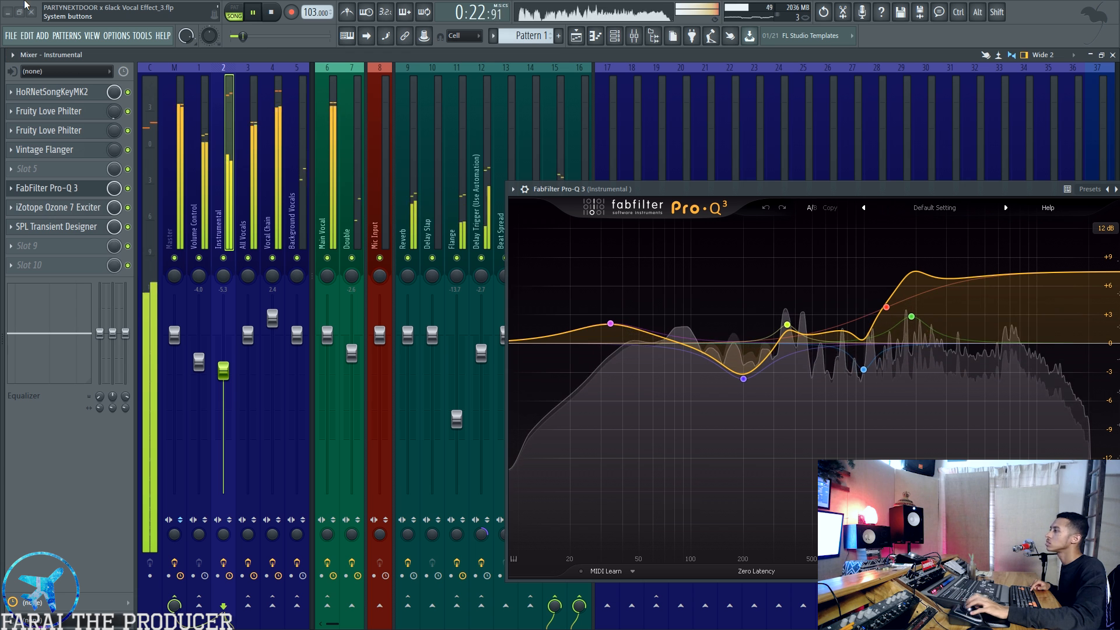
{"action": "left_click_drag", "start_coordinate": [780, 189], "coordinate": [616, 179]}
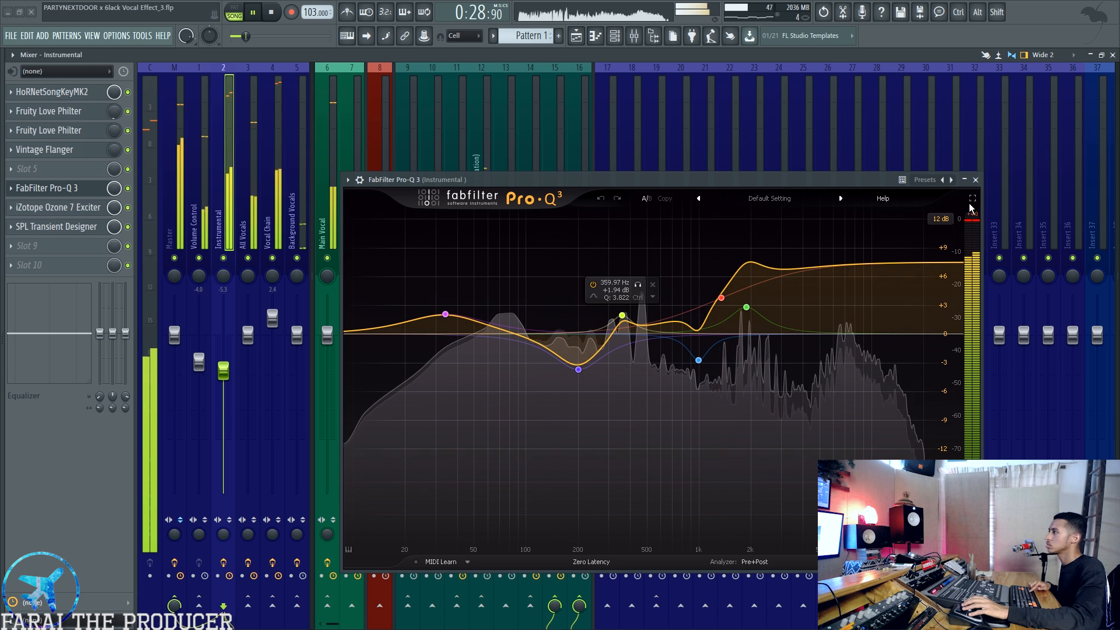
{"action": "key", "text": "space"}
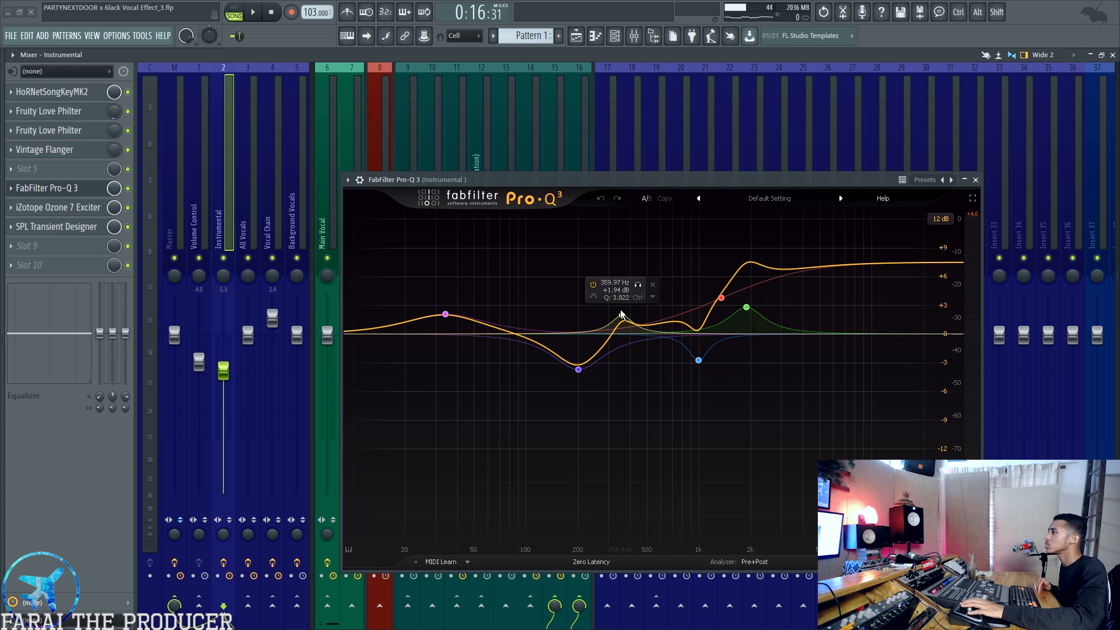
Try the 30 dB display range in Pro-Q 3, return it to 12 dB, and close the equalizer
{"action": "left_click", "coordinate": [940, 218]}
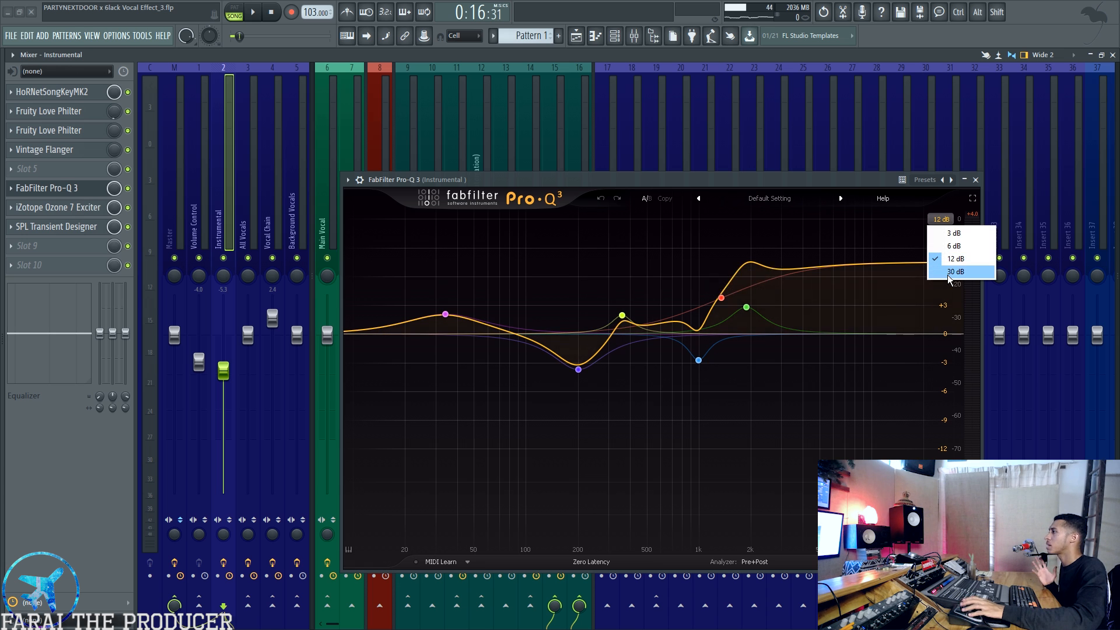
{"action": "left_click", "coordinate": [933, 274]}
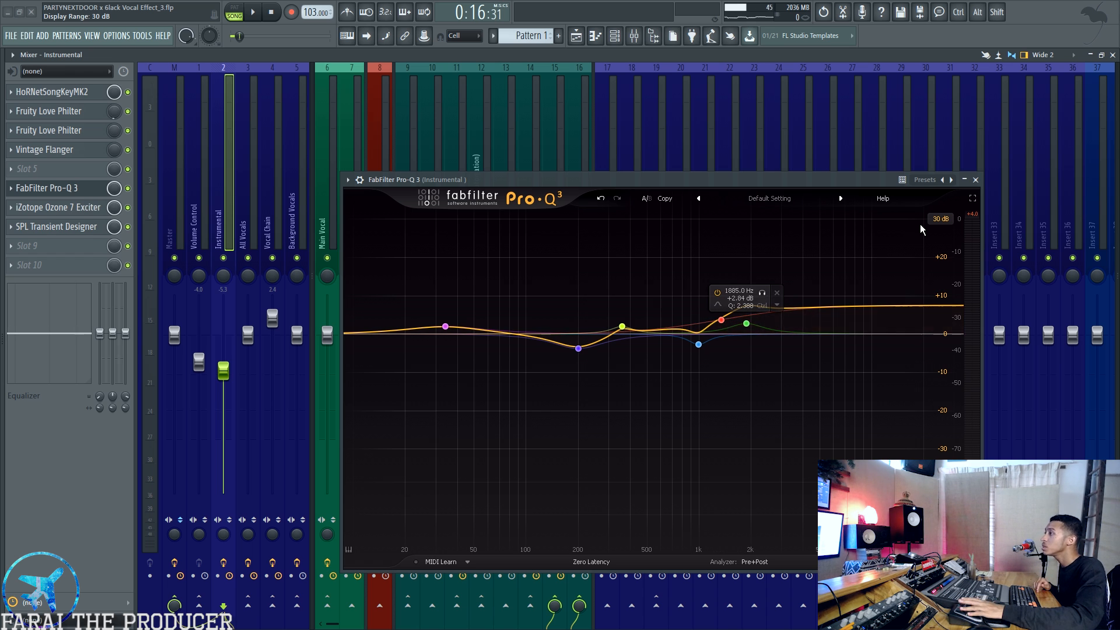
{"action": "left_click", "coordinate": [940, 219]}
{"action": "left_click", "coordinate": [952, 260]}
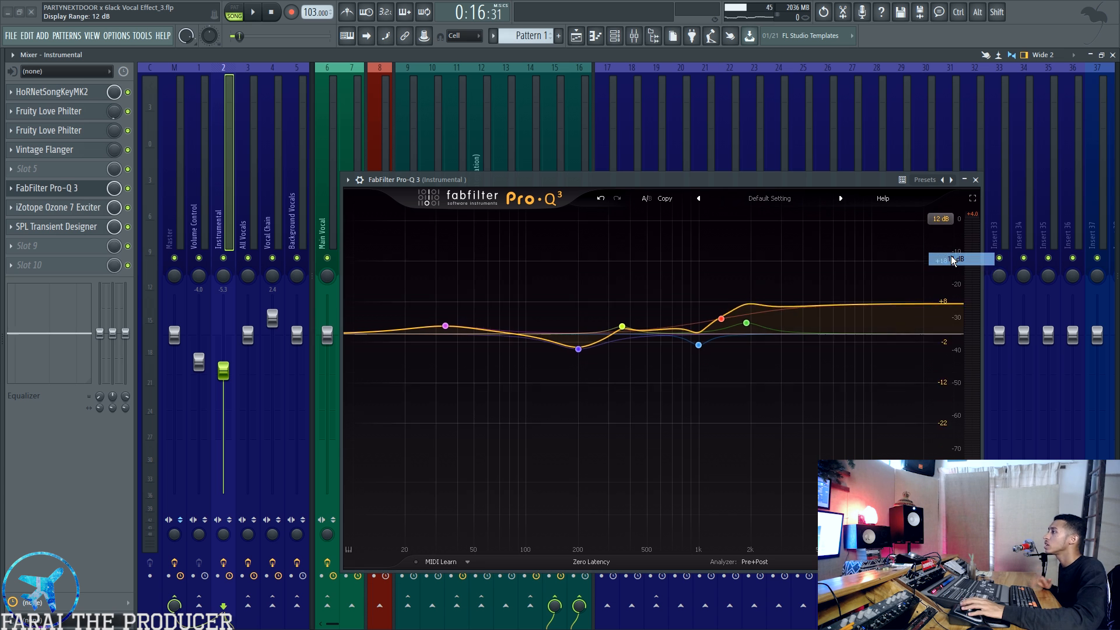
{"action": "left_click", "coordinate": [975, 180]}
Open the Instrumental track's iZotope Ozone 7 Exciter, dismiss its Preset Manager, and examine the band amounts
{"action": "left_click", "coordinate": [67, 207]}
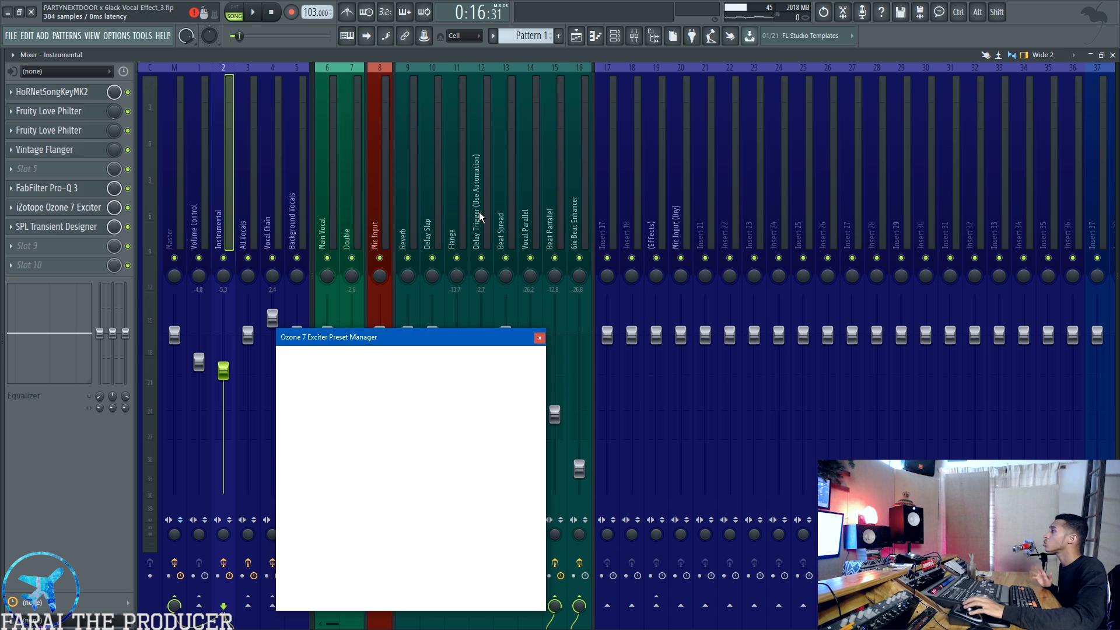
{"action": "left_click", "coordinate": [539, 337]}
{"action": "left_click_drag", "start_coordinate": [495, 165], "coordinate": [596, 154]}
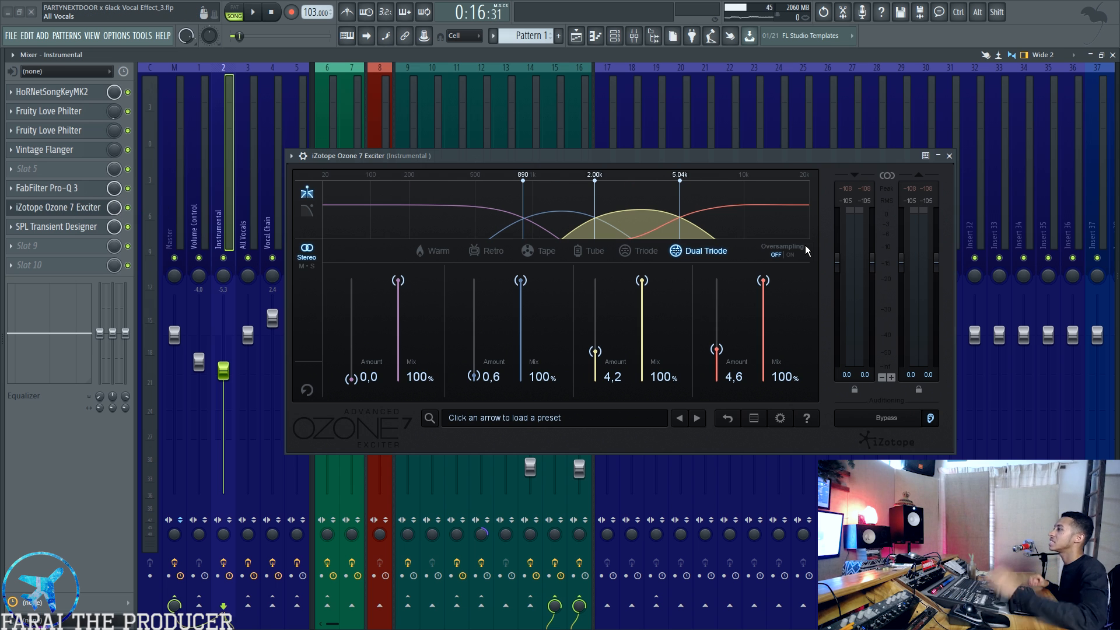
Open Pro-Q 3 and SPL Transient Designer on the Instrumental track, examine the Transient Designer settings, and close all the effect windows
{"action": "left_click", "coordinate": [70, 188]}
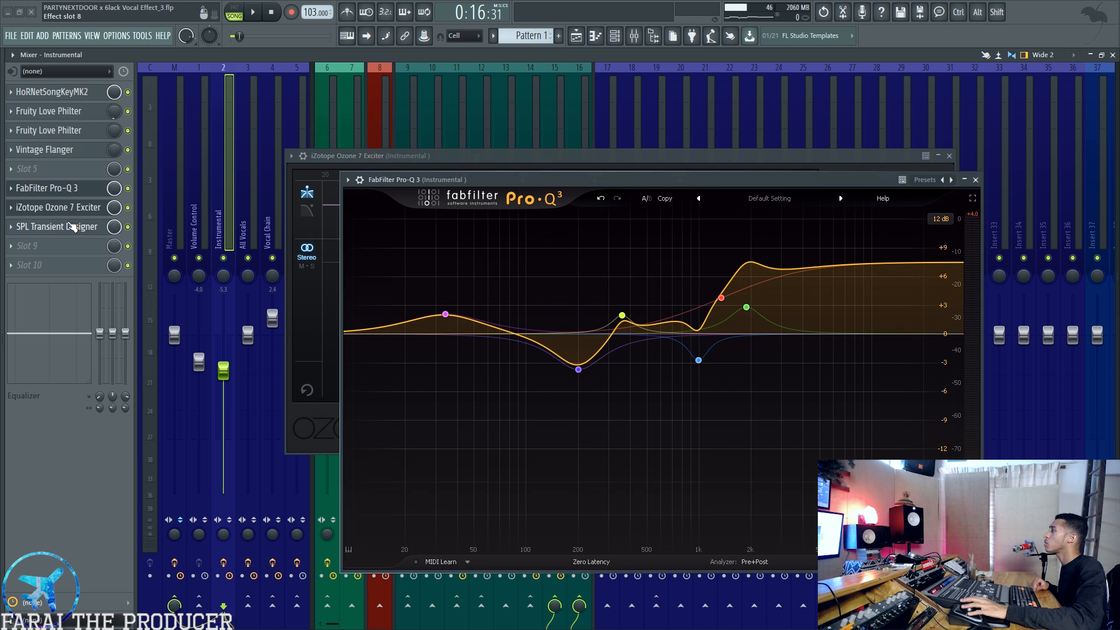
{"action": "left_click", "coordinate": [79, 227]}
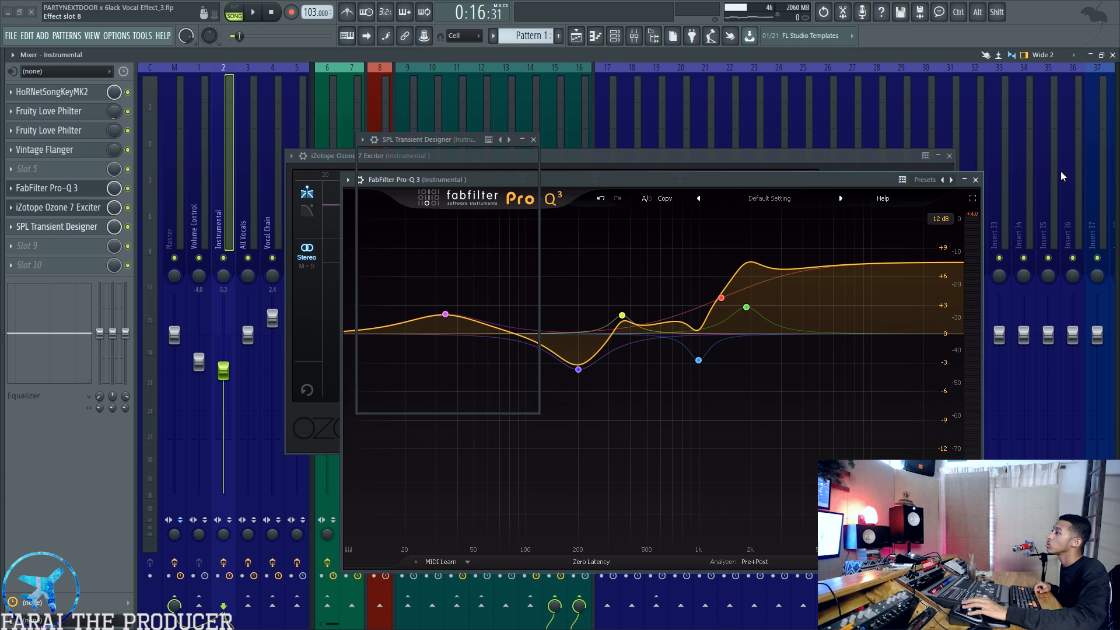
{"action": "left_click", "coordinate": [976, 180]}
{"action": "left_click", "coordinate": [949, 156]}
{"action": "left_click_drag", "start_coordinate": [411, 140], "coordinate": [541, 148]}
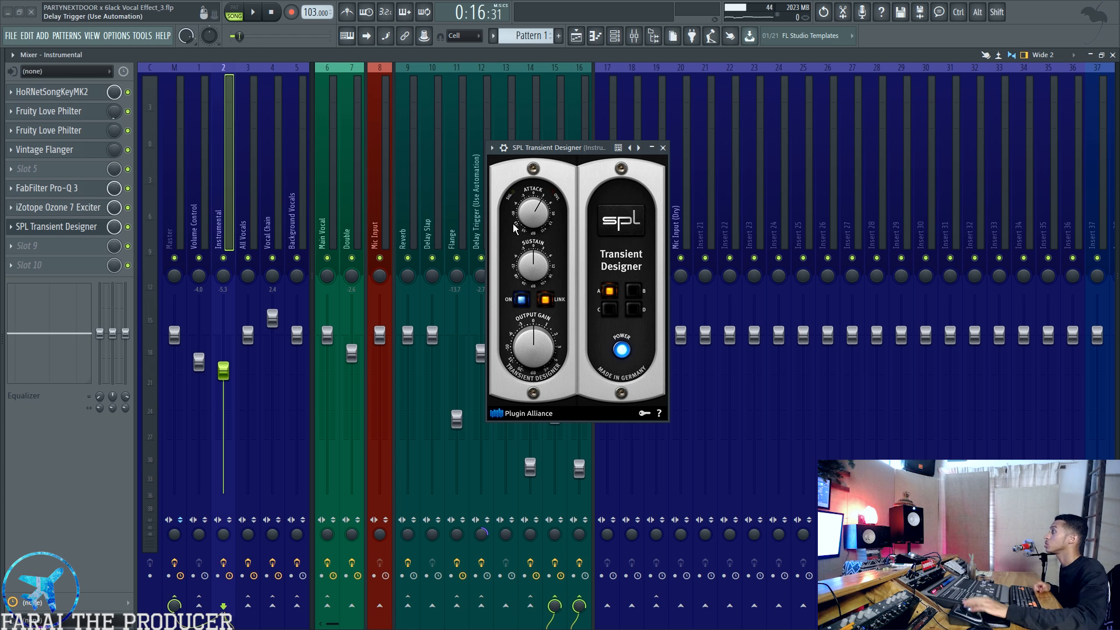
{"action": "left_click", "coordinate": [57, 226]}
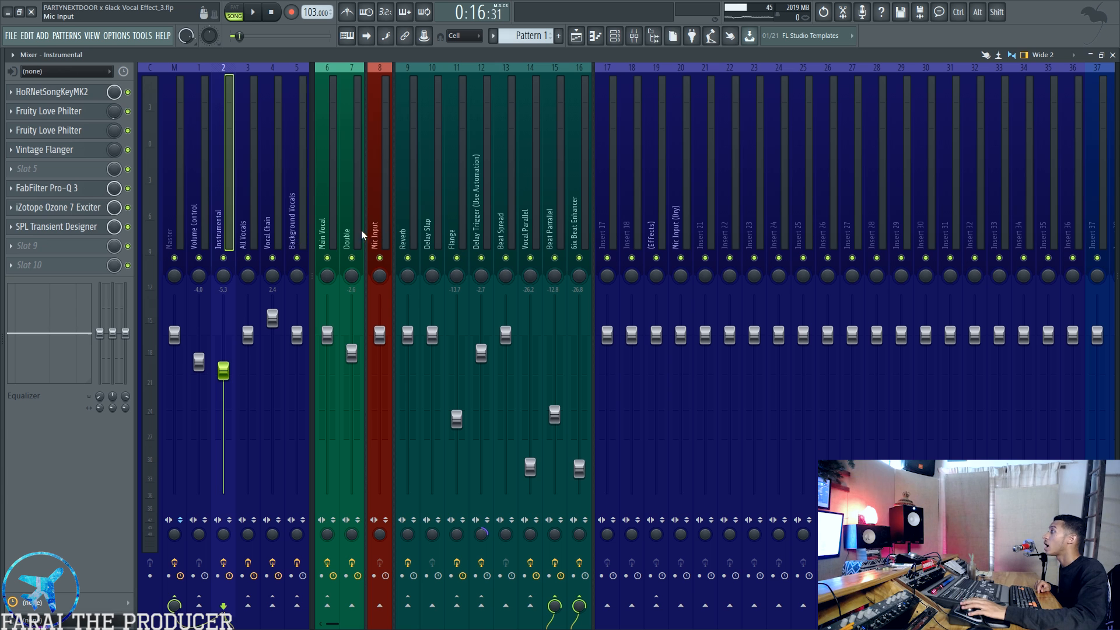
Examine the 6ix Beat Enhancer track's first Fruity Love Philter, Fruity parametric EQ 2 and second Fruity Love Philter
{"action": "left_click", "coordinate": [585, 221]}
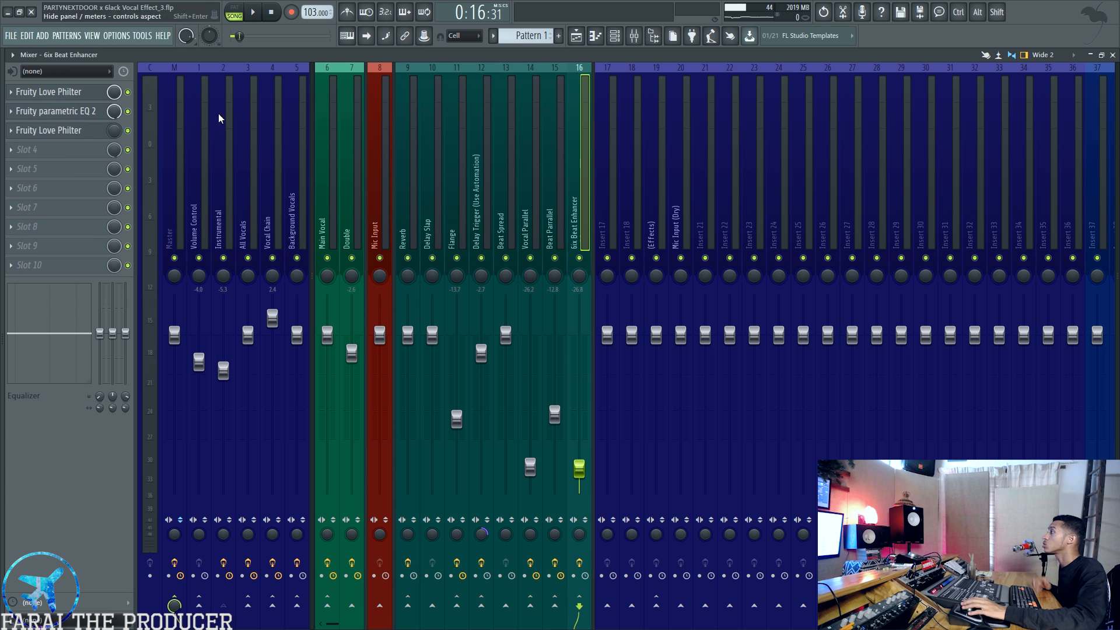
{"action": "double_click", "coordinate": [61, 117]}
{"action": "left_click", "coordinate": [61, 117]}
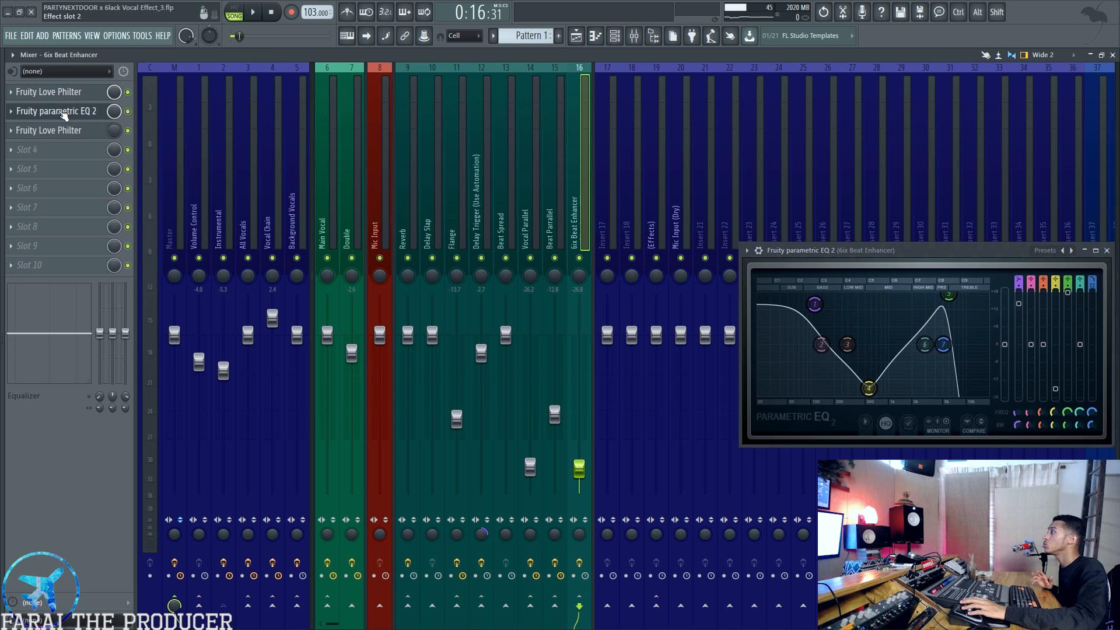
{"action": "left_click", "coordinate": [57, 92]}
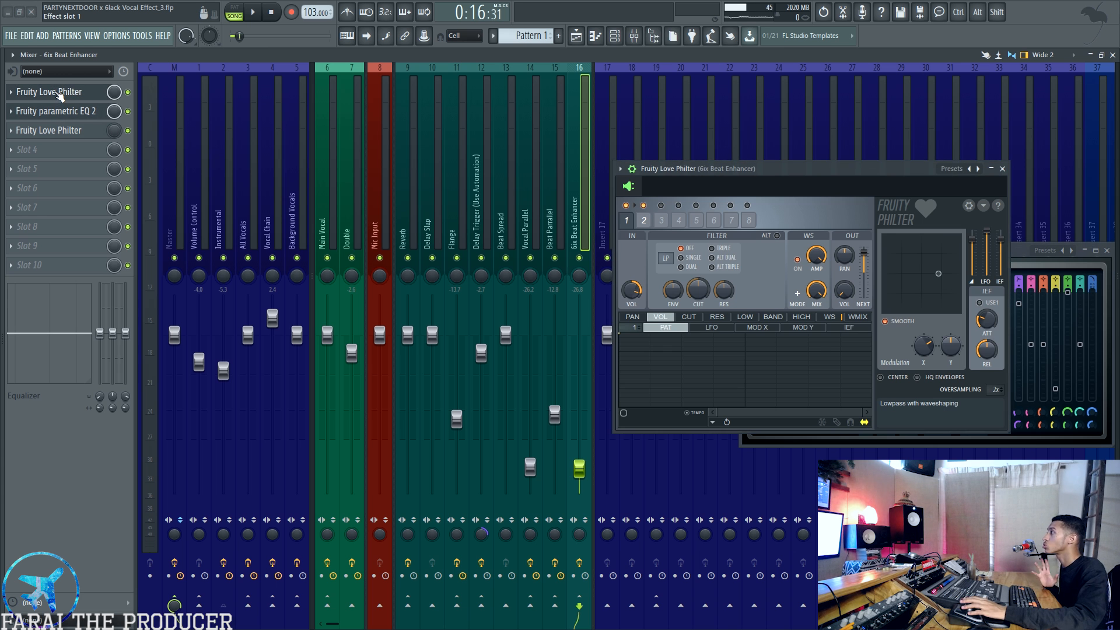
{"action": "left_click", "coordinate": [58, 110]}
{"action": "left_click", "coordinate": [69, 132]}
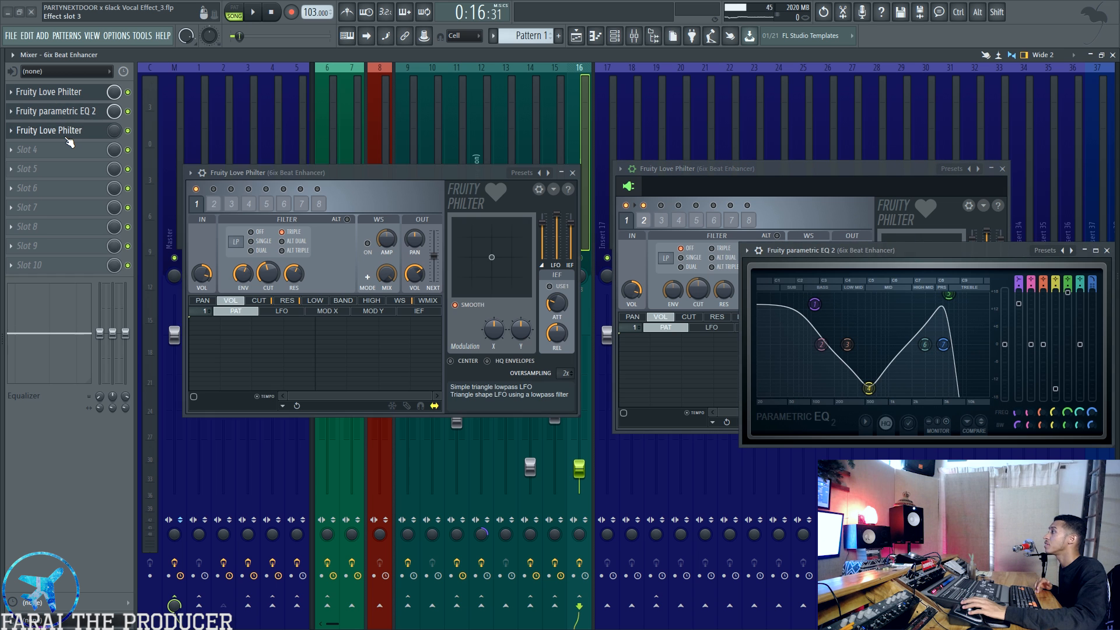
{"action": "left_click", "coordinate": [67, 136]}
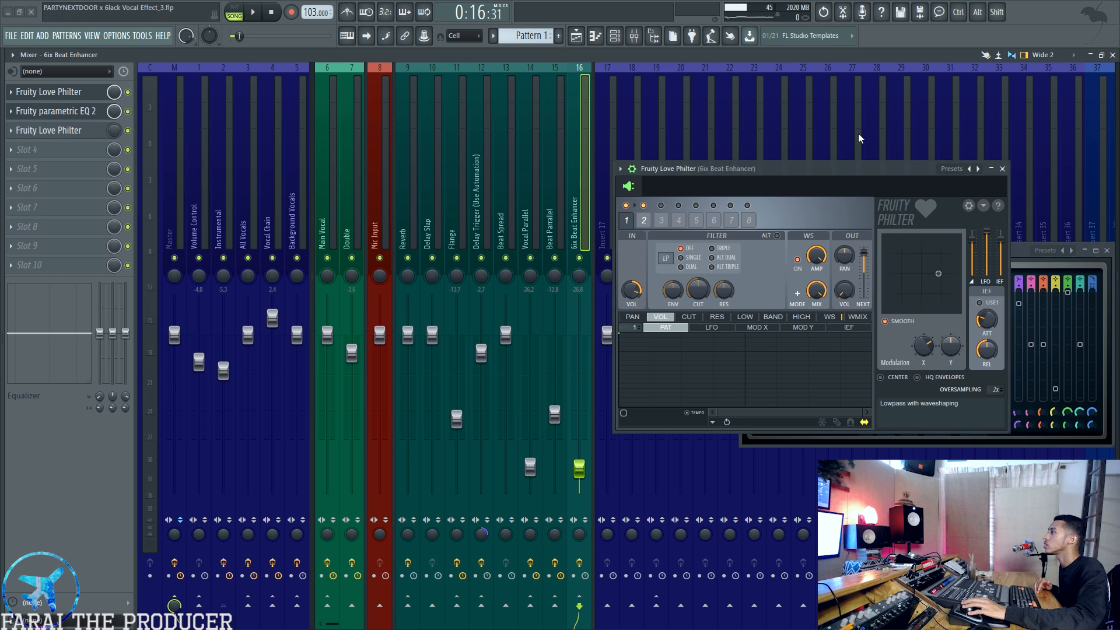
Close the open effect windows and play the song from just before bar 23 while watching the mixer
{"action": "left_click", "coordinate": [596, 36]}
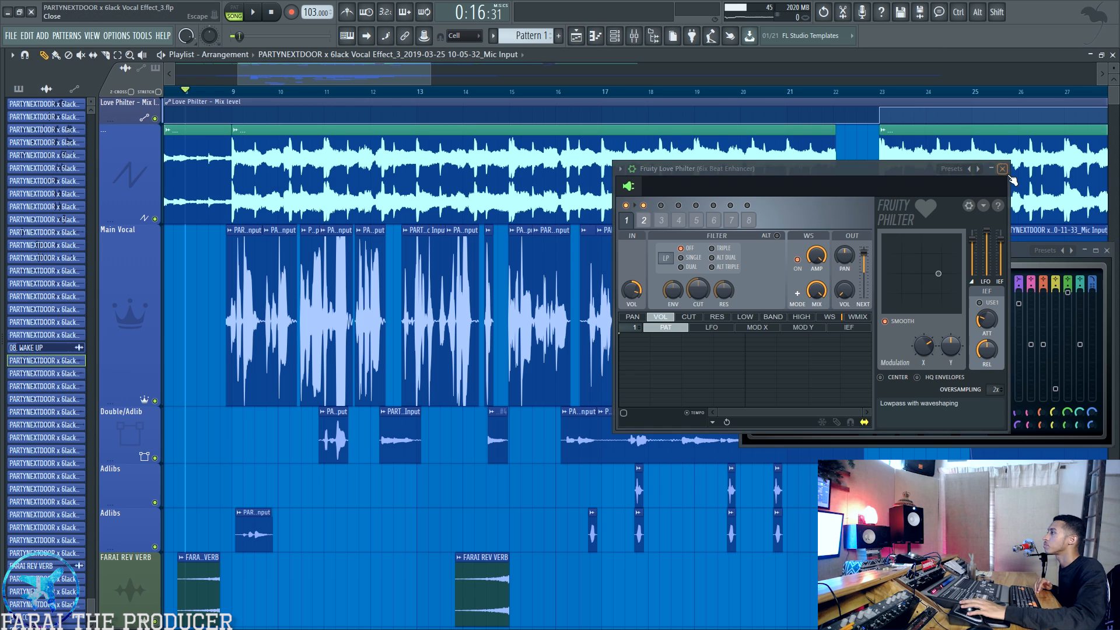
{"action": "left_click", "coordinate": [1002, 168]}
{"action": "left_click", "coordinate": [1106, 250]}
{"action": "left_click", "coordinate": [866, 93]}
{"action": "key", "text": "space"}
{"action": "left_click", "coordinate": [634, 35]}
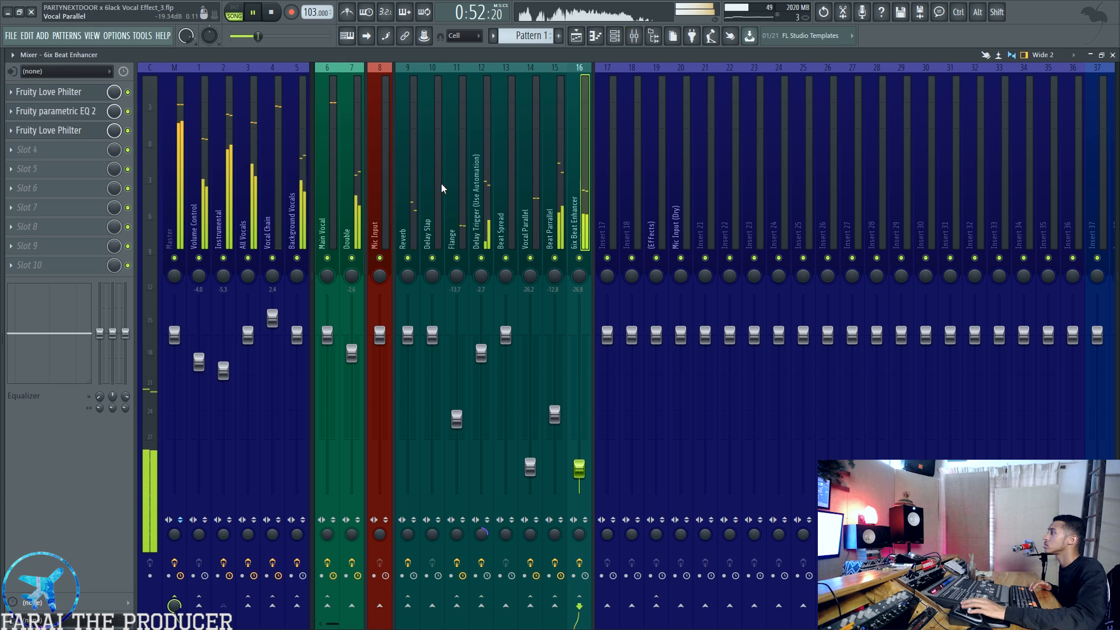
Audition bypassing the second Fruity Love Philter on the 6ix Beat Enhancer track, close its window, and stop playback
{"action": "left_click", "coordinate": [93, 130]}
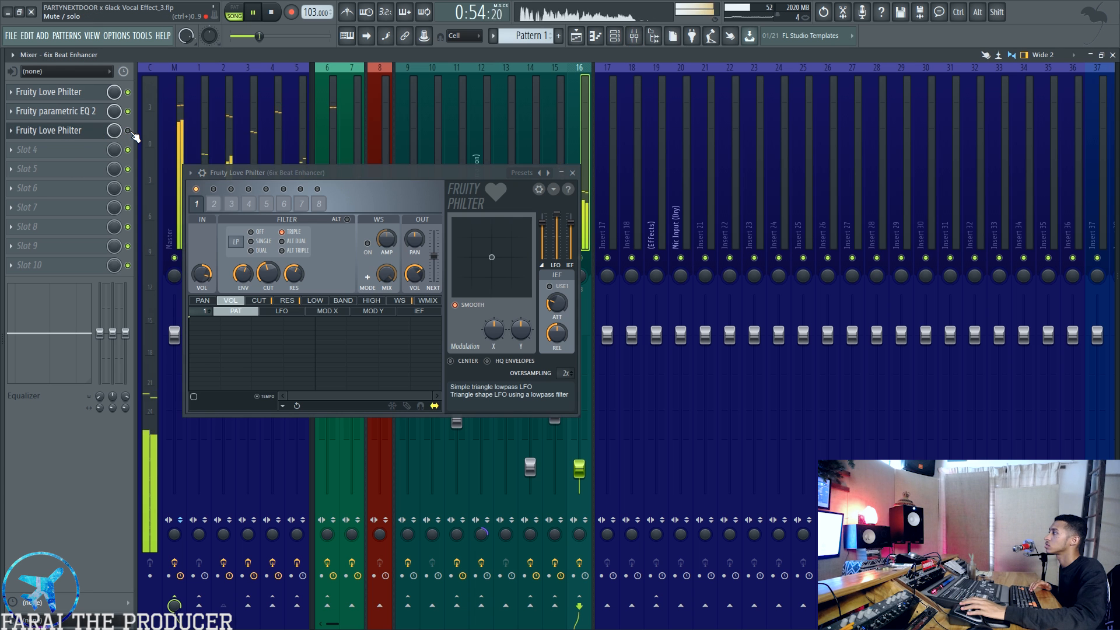
{"action": "left_click", "coordinate": [573, 172]}
{"action": "left_click", "coordinate": [575, 36]}
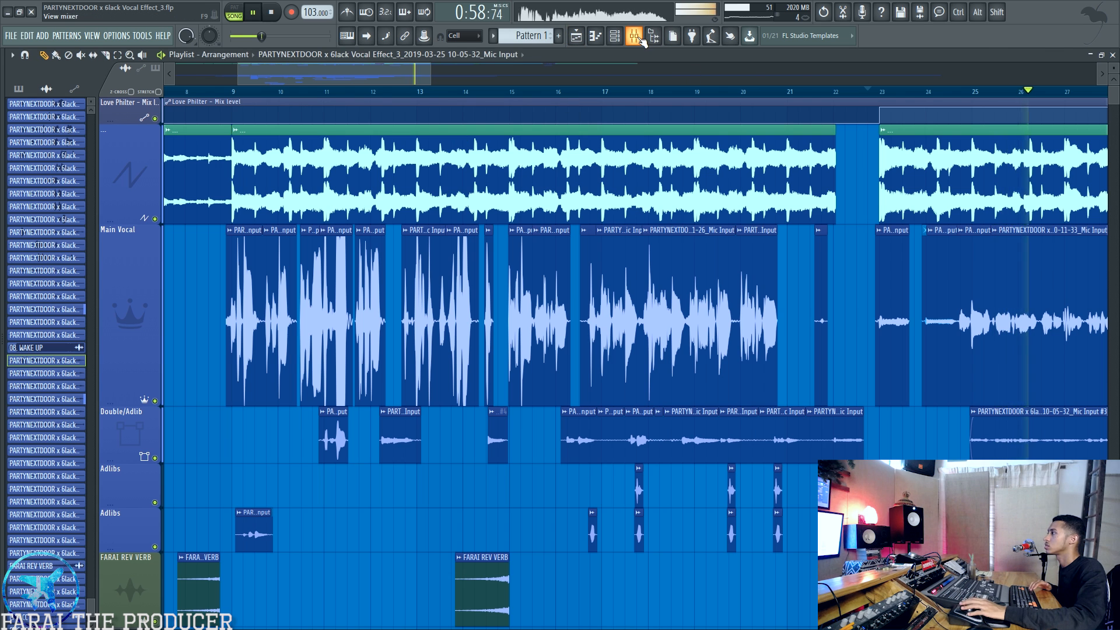
{"action": "left_click", "coordinate": [633, 35]}
{"action": "key", "text": "space"}
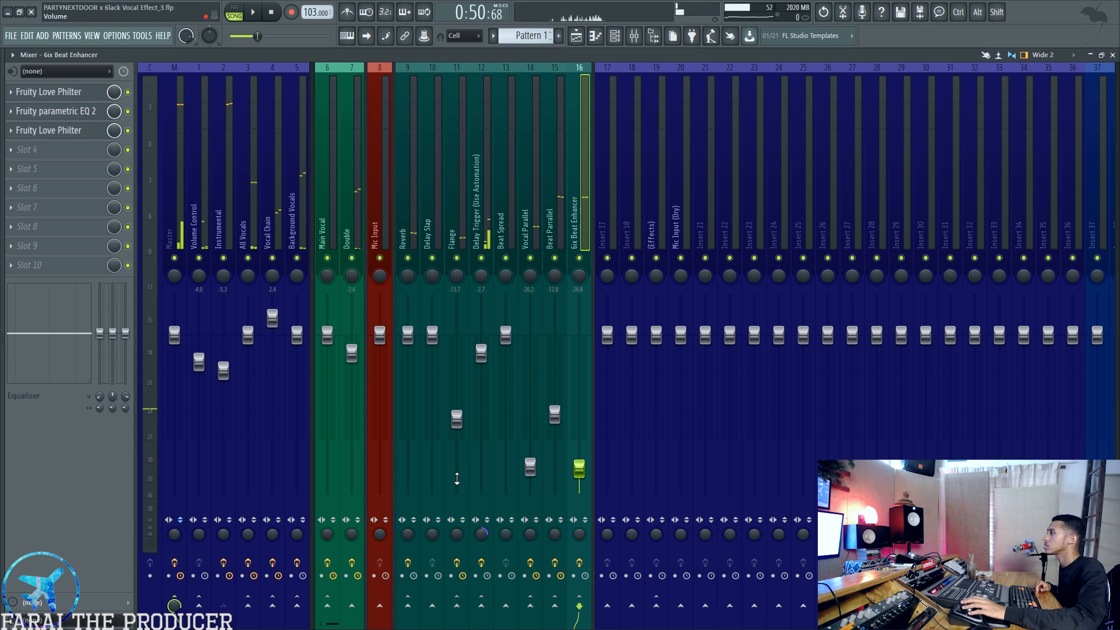
Examine SSLChannel Stereo and SSLComp Stereo on the Beat Parallel track, and start playback to hear them
{"action": "left_click", "coordinate": [554, 177]}
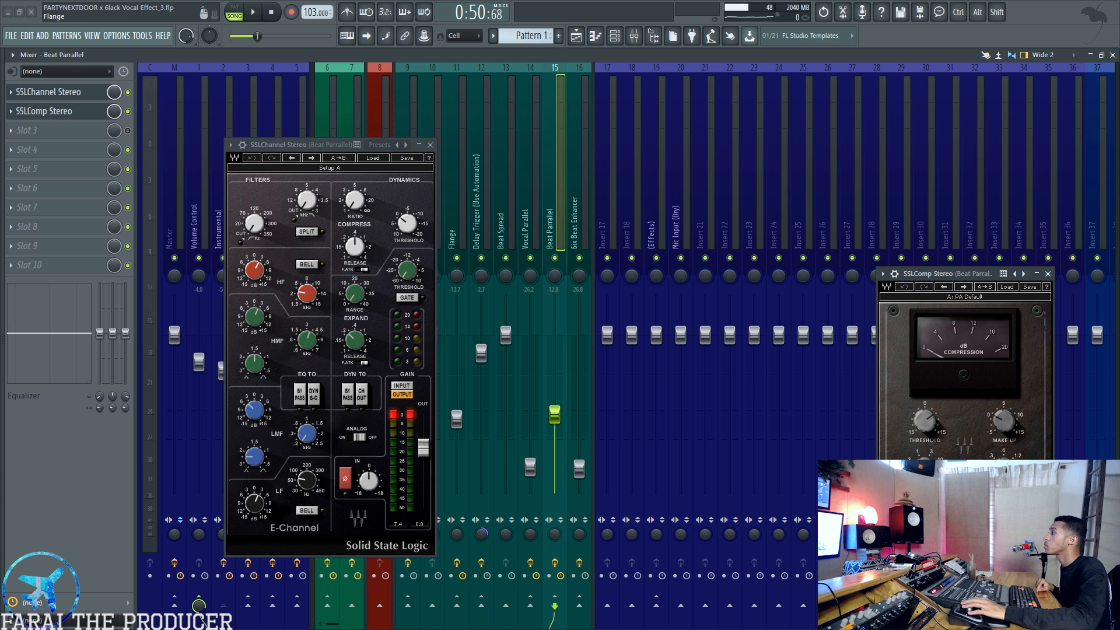
{"action": "left_click_drag", "start_coordinate": [254, 316], "coordinate": [535, 385]}
{"action": "left_click_drag", "start_coordinate": [955, 280], "coordinate": [922, 247]}
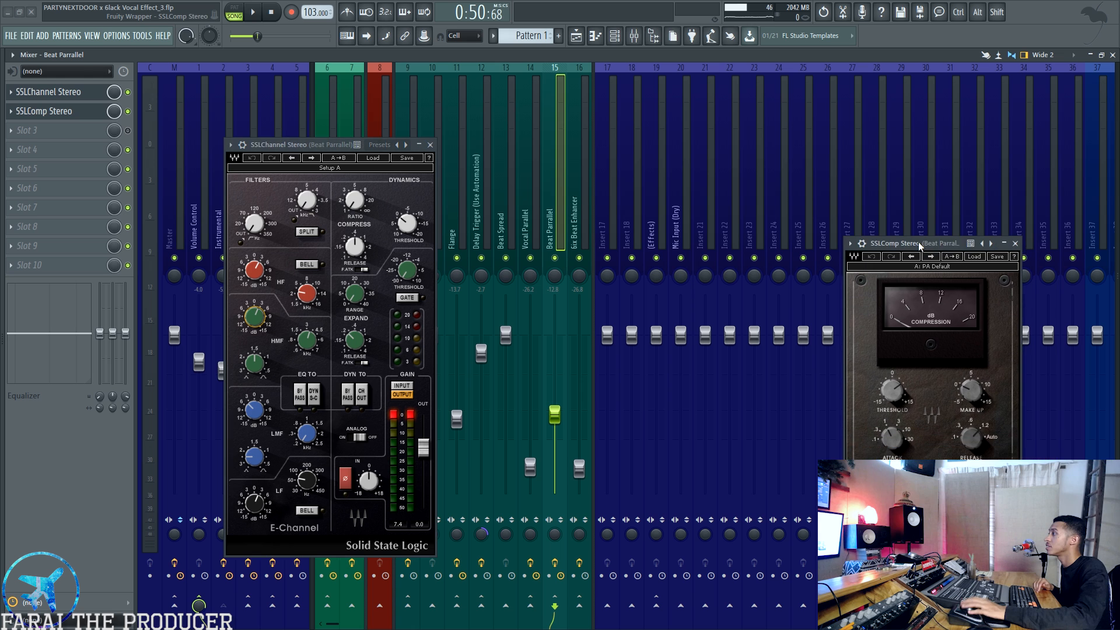
{"action": "left_click_drag", "start_coordinate": [254, 410], "coordinate": [254, 432]}
{"action": "key", "text": "space"}
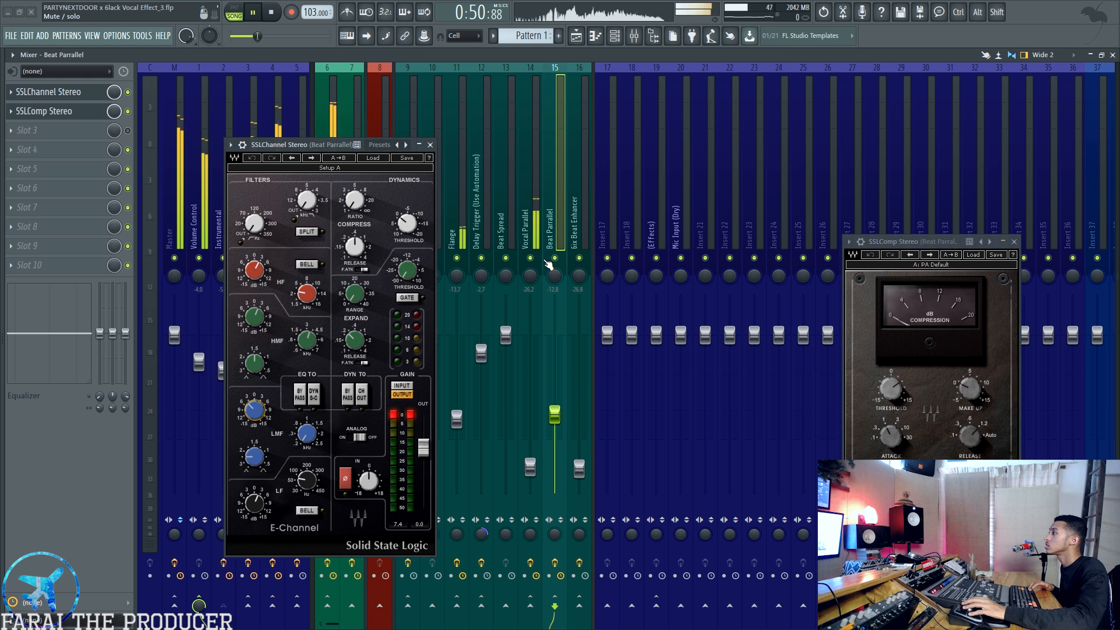
Stop playback and place the Playlist playhead at bar 9, moving the SSLChannel window out of the way
{"action": "left_click", "coordinate": [574, 36]}
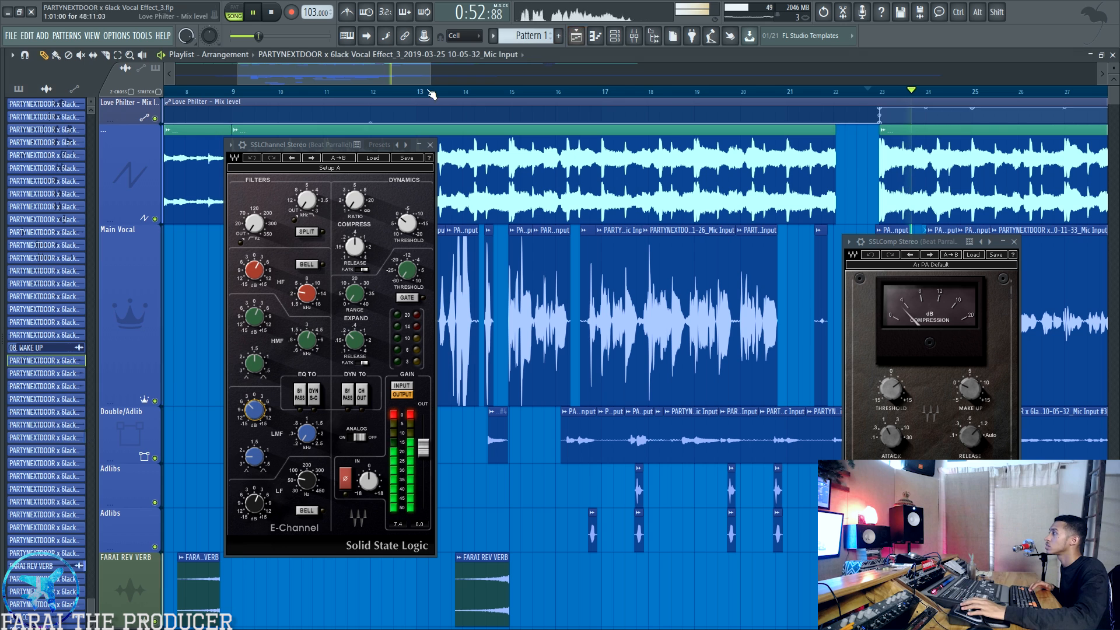
{"action": "key", "text": "space"}
{"action": "left_click", "coordinate": [449, 92]}
{"action": "mouse_move", "coordinate": [306, 150]}
{"action": "left_mouse_down"}
{"action": "mouse_move", "coordinate": [362, 166]}
{"action": "mouse_move", "coordinate": [497, 260]}
{"action": "left_mouse_up"}
{"action": "left_click", "coordinate": [338, 91]}
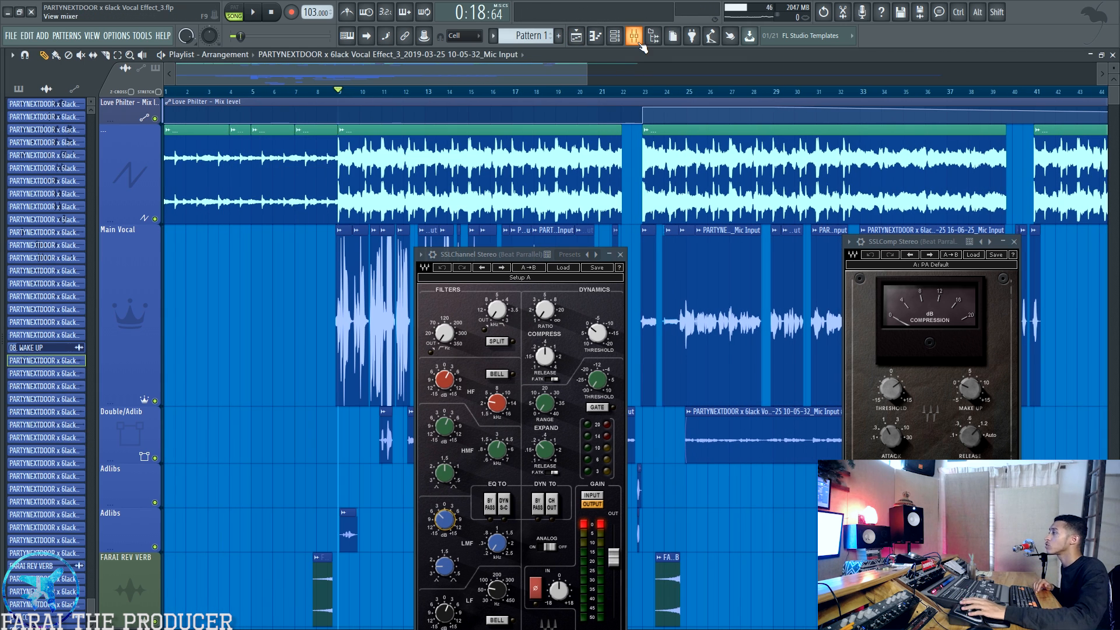
Compare the Instrumental and Beat Parallel tracks in the mixer to examine how the beat is routed to the parallel track
{"action": "left_click", "coordinate": [636, 38]}
{"action": "left_click_drag", "start_coordinate": [577, 258], "coordinate": [714, 333]}
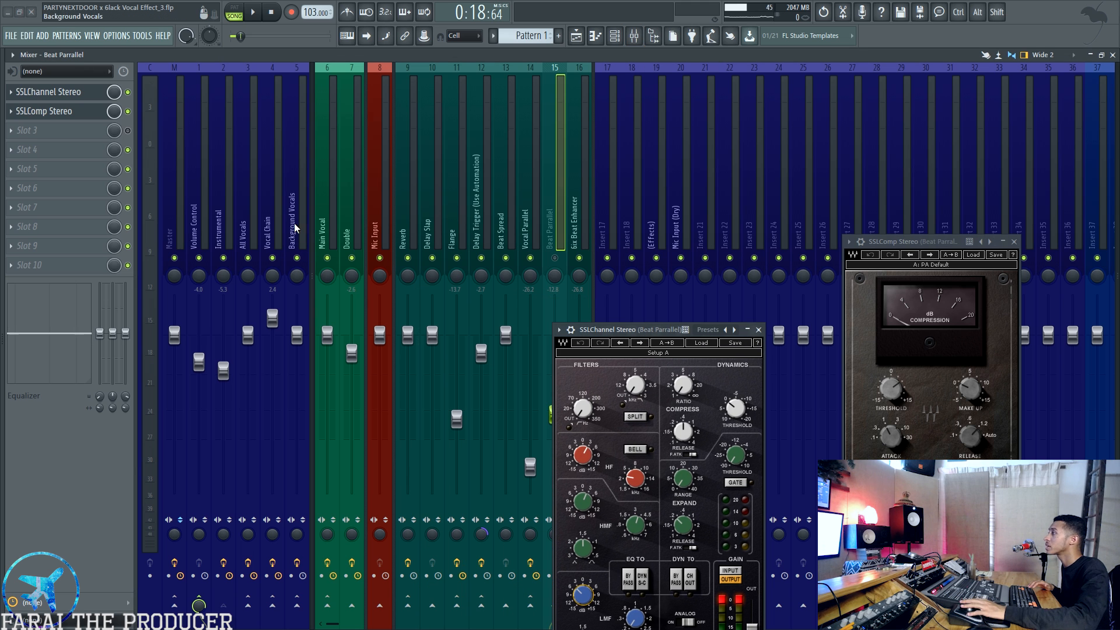
{"action": "left_click", "coordinate": [228, 204]}
{"action": "left_click", "coordinate": [555, 245]}
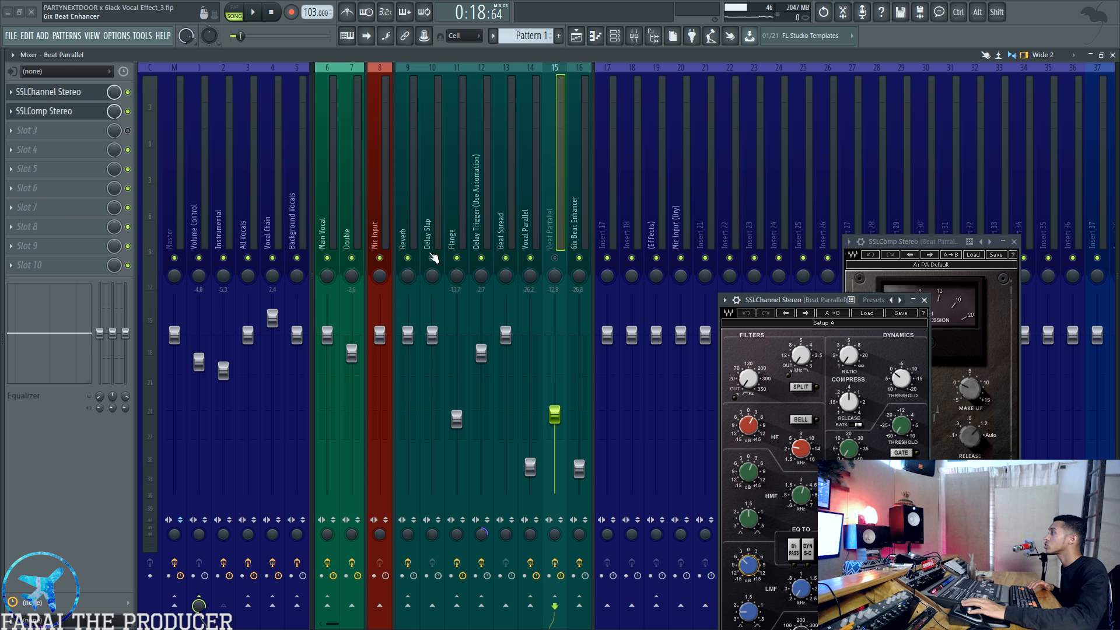
{"action": "left_click", "coordinate": [222, 200]}
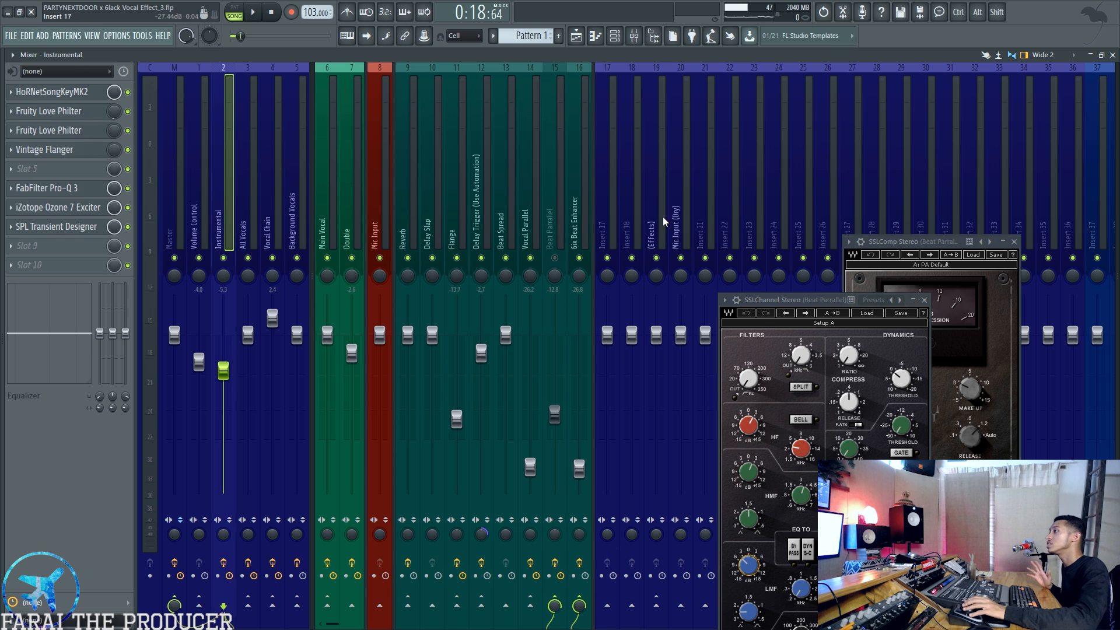
{"action": "left_click", "coordinate": [555, 233]}
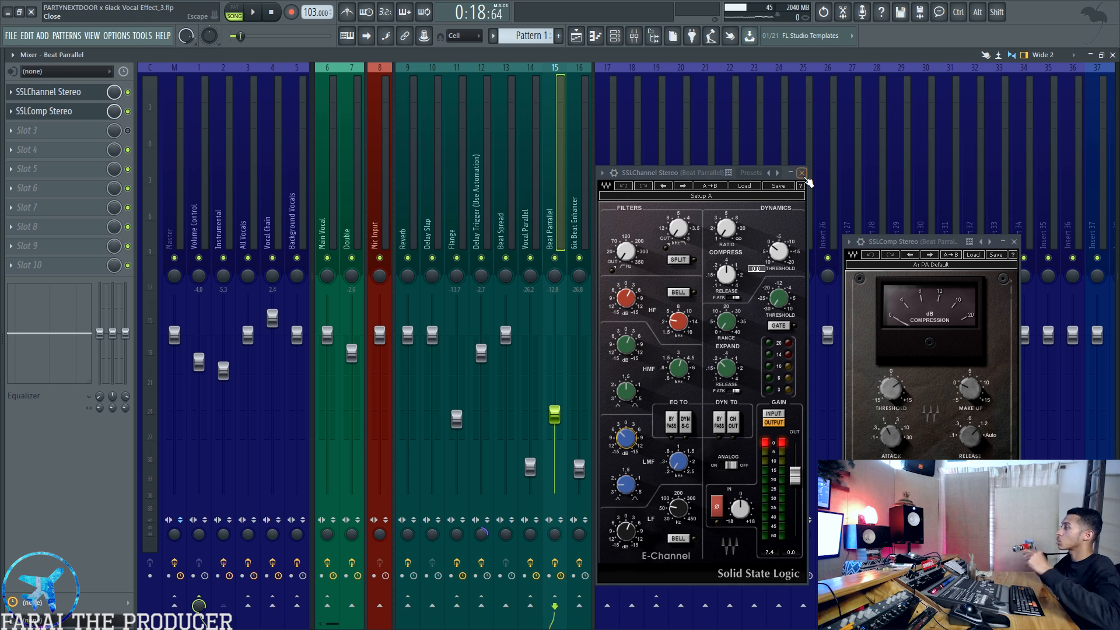
Close the SSLChannel and SSLComp windows of the Beat Parallel track and check the Vocal Chain track's routing
{"action": "left_click", "coordinate": [802, 173]}
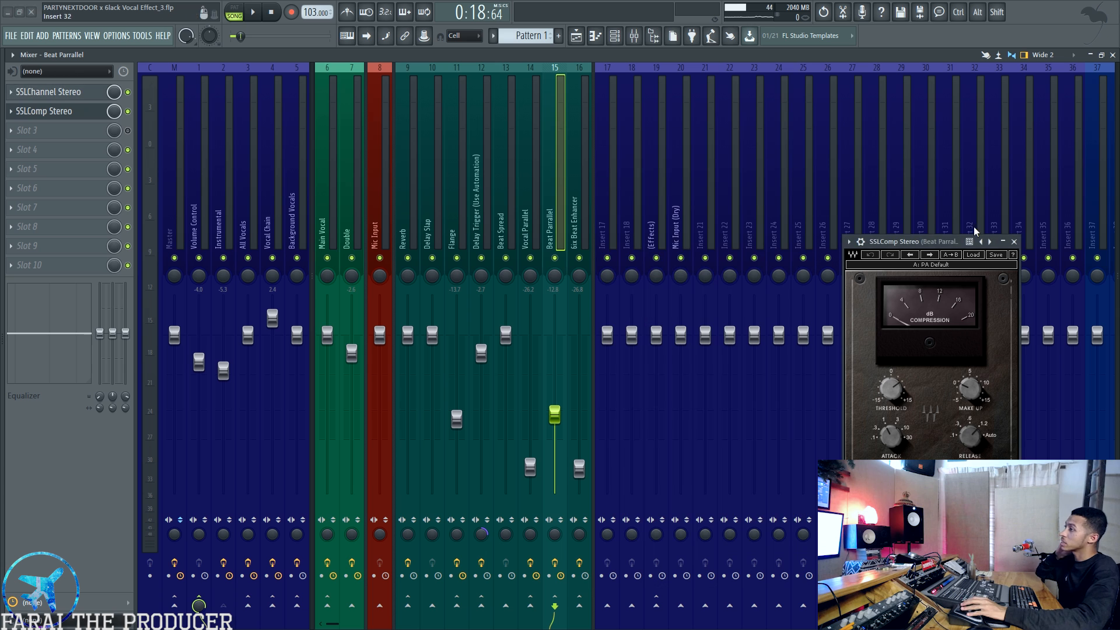
{"action": "left_click", "coordinate": [1014, 242]}
{"action": "left_click", "coordinate": [266, 213]}
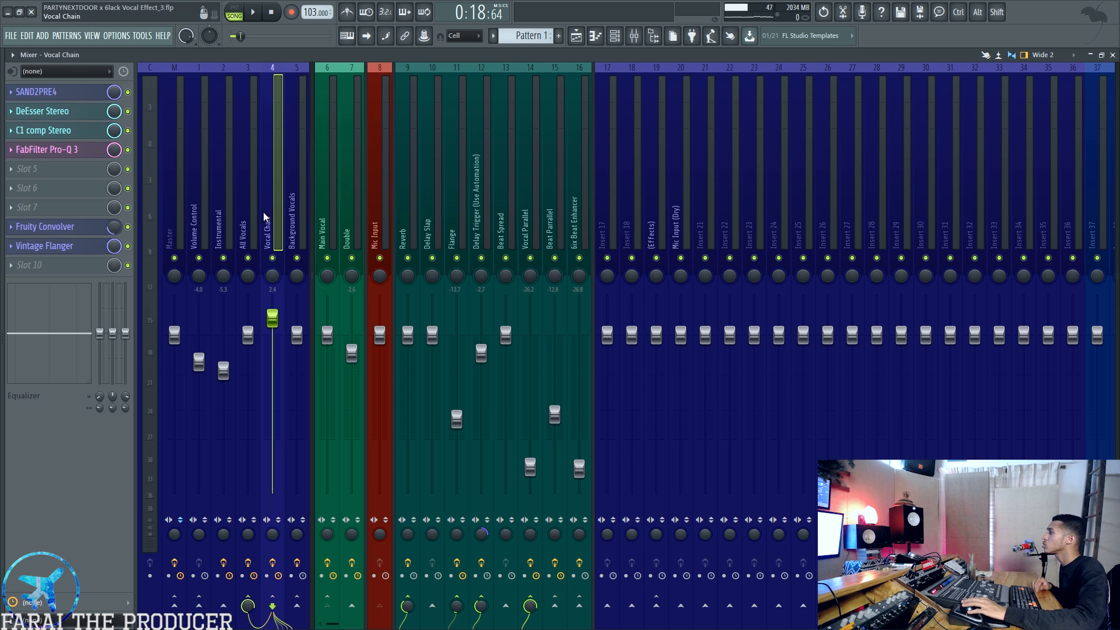
Examine both Fruity Convolver instances on the Reverb track side by side, and close their windows
{"action": "left_click", "coordinate": [409, 204]}
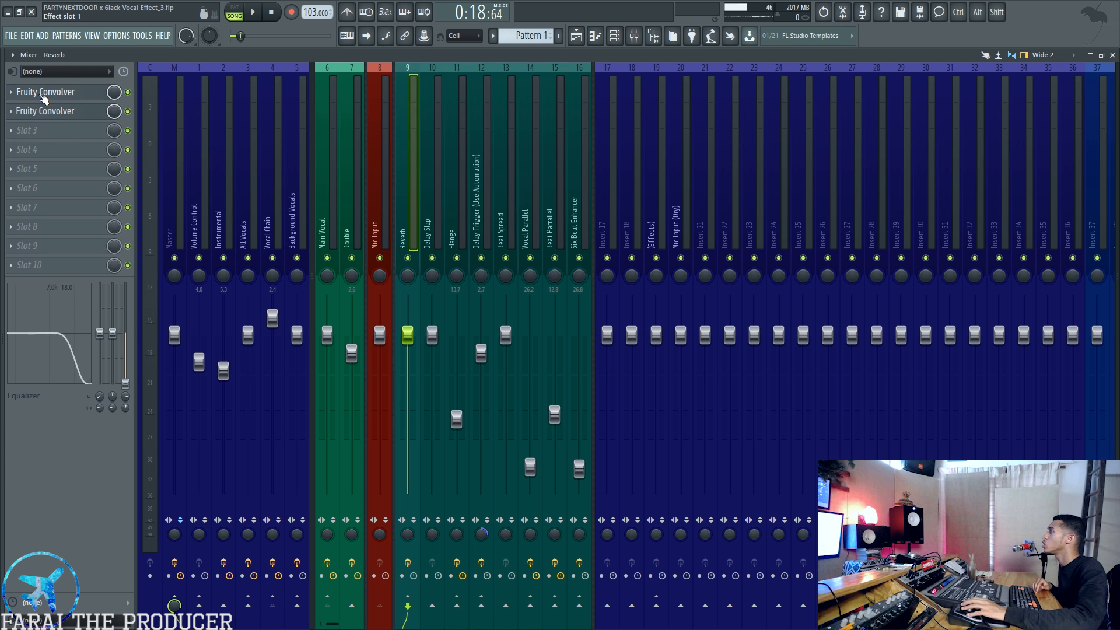
{"action": "left_click", "coordinate": [43, 98]}
{"action": "left_click", "coordinate": [45, 111]}
{"action": "left_click_drag", "start_coordinate": [221, 72], "coordinate": [699, 381]}
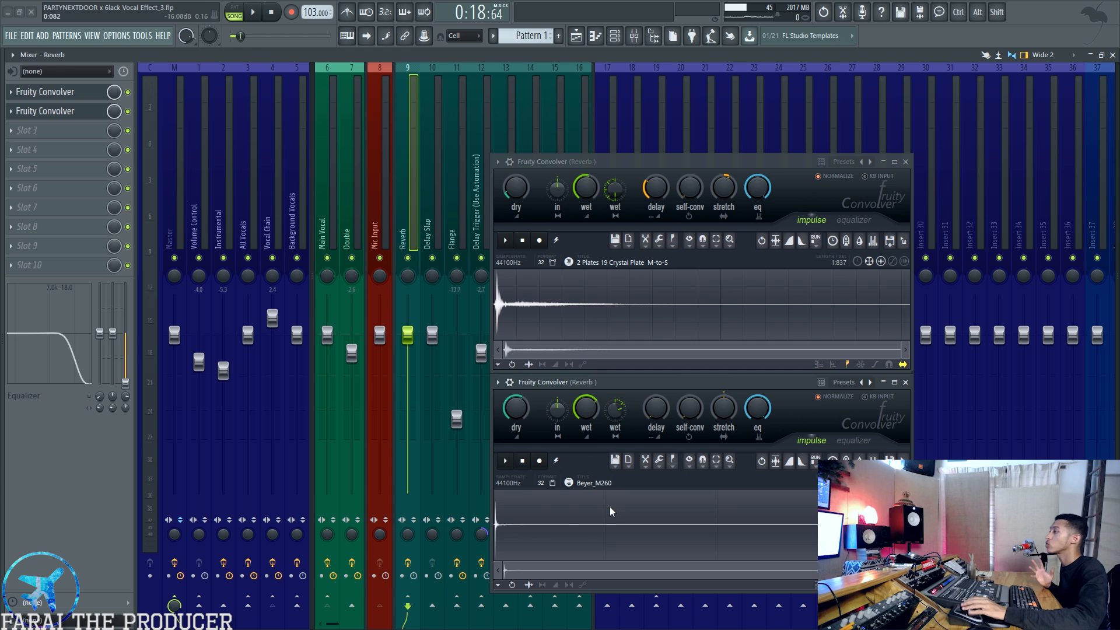
{"action": "left_click", "coordinate": [905, 383]}
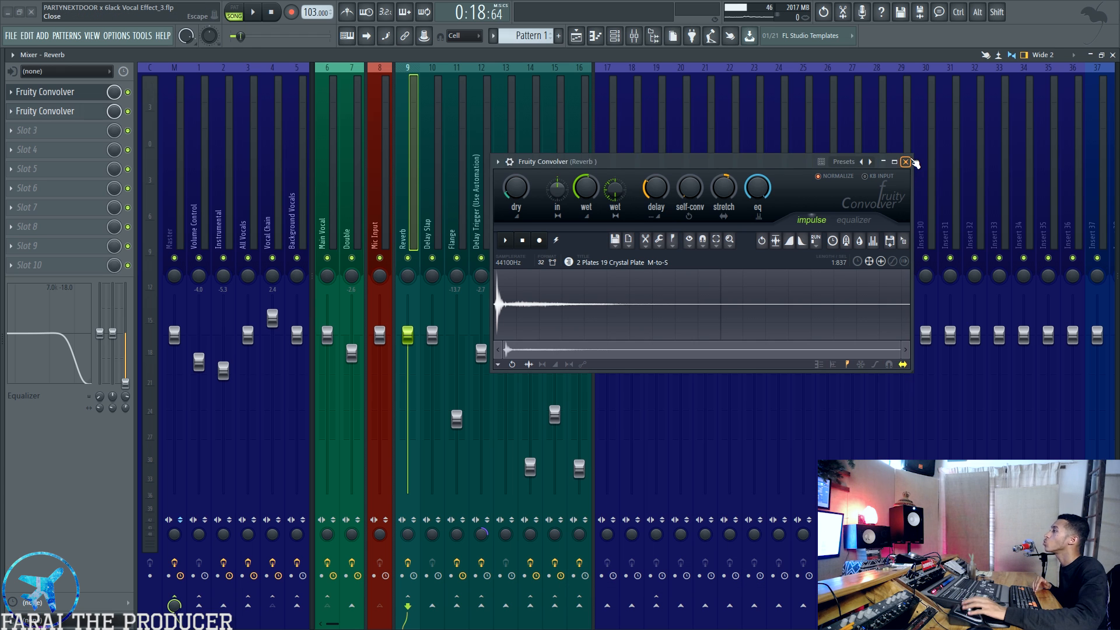
{"action": "left_click", "coordinate": [905, 162]}
Return to the Vocal Chain track and mute the Reverb track to hear the song without reverb
{"action": "key", "text": "Left"}
{"action": "key", "text": "Left"}
{"action": "key", "text": "Left"}
{"action": "key", "text": "Left"}
{"action": "key", "text": "Left"}
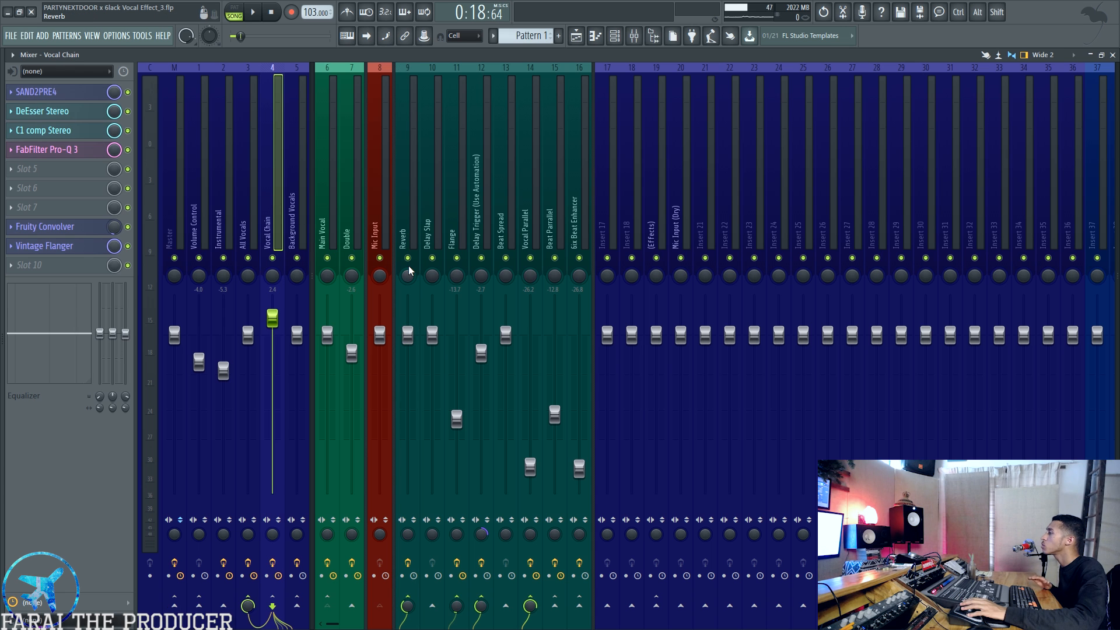
{"action": "left_click", "coordinate": [408, 258]}
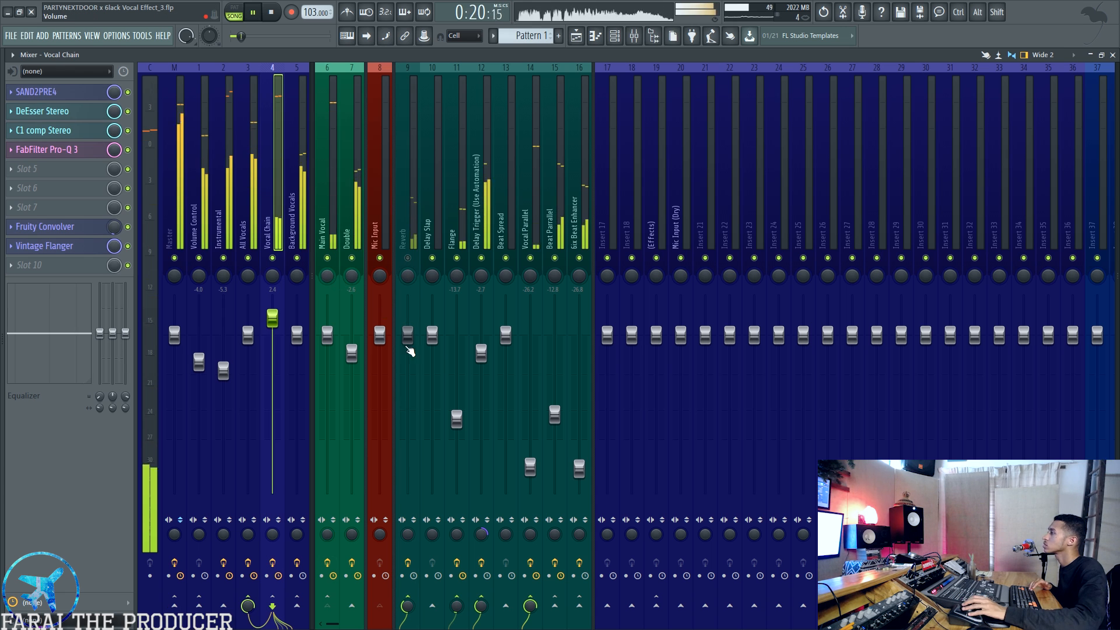
Raise the Reverb track's level and unmute the track to hear the stronger reverb, and undo the level change
{"action": "left_click_drag", "start_coordinate": [410, 337], "coordinate": [411, 299]}
{"action": "left_click", "coordinate": [408, 257]}
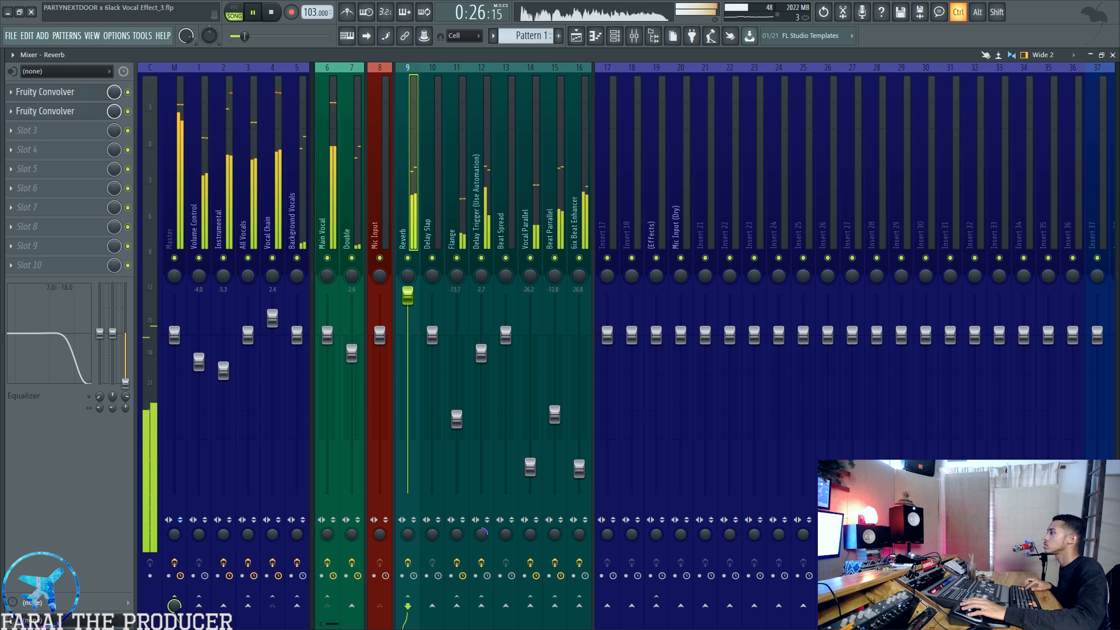
{"action": "key", "text": "ctrl+z"}
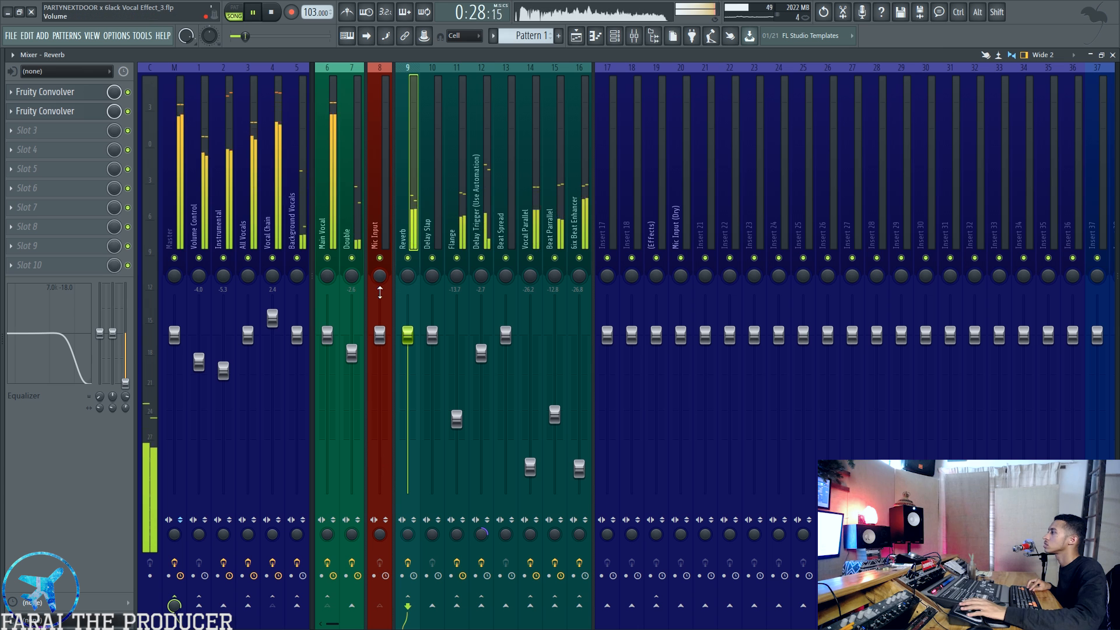
Audition the song with the Reverb, Flange and Delay Trigger tracks muted, unmute all three, and stop playback
{"action": "left_click", "coordinate": [407, 257]}
{"action": "left_click", "coordinate": [457, 258]}
{"action": "left_click", "coordinate": [481, 258]}
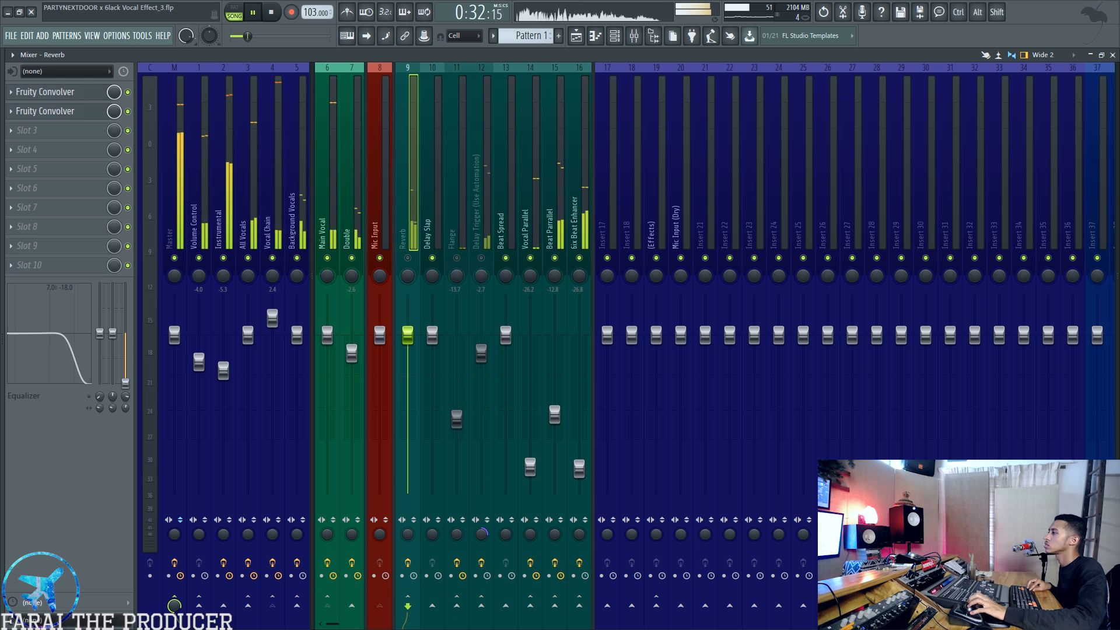
{"action": "left_click", "coordinate": [408, 258]}
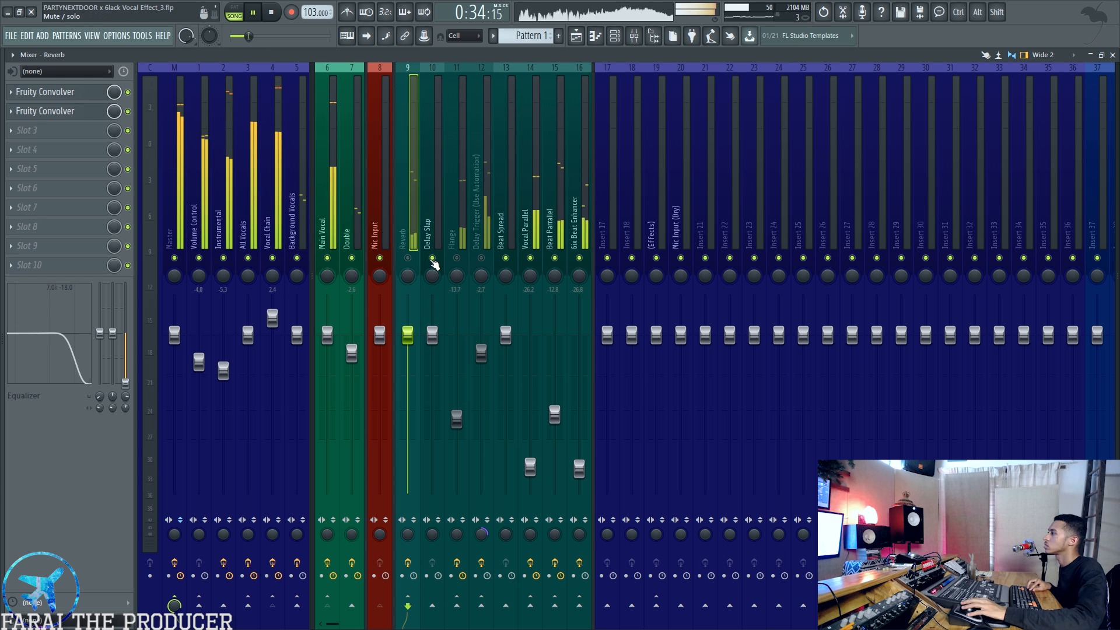
{"action": "left_click", "coordinate": [457, 258]}
{"action": "left_click", "coordinate": [481, 257]}
{"action": "key", "text": "space"}
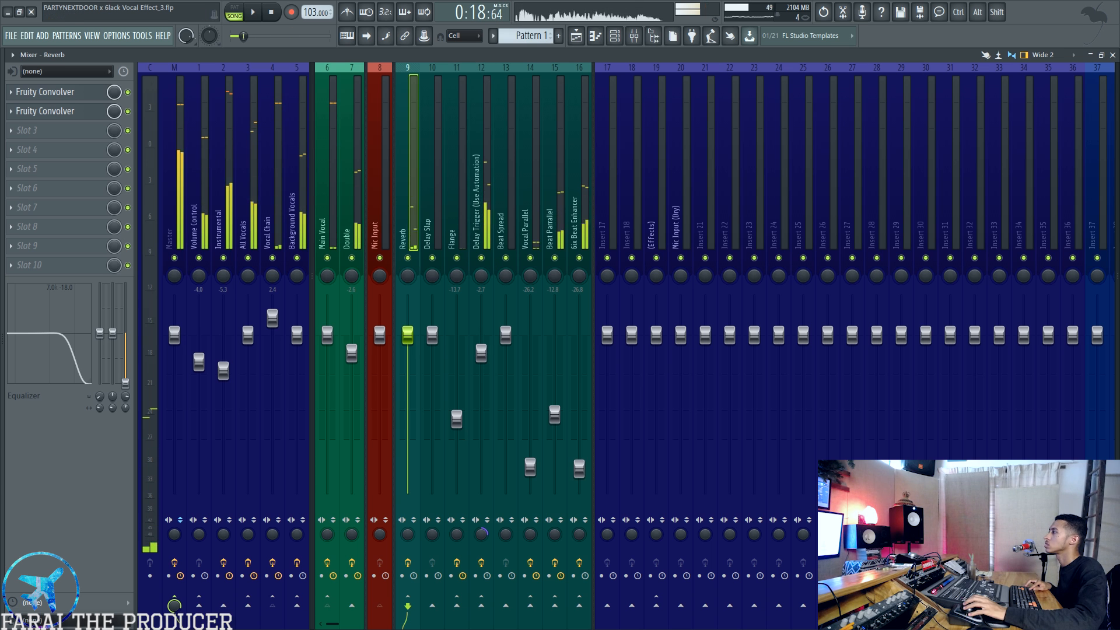
Select the Flange track, examine the Throat Length and other settings of its Auto-Tune 8.1, and close the plugin window
{"action": "left_click", "coordinate": [477, 186]}
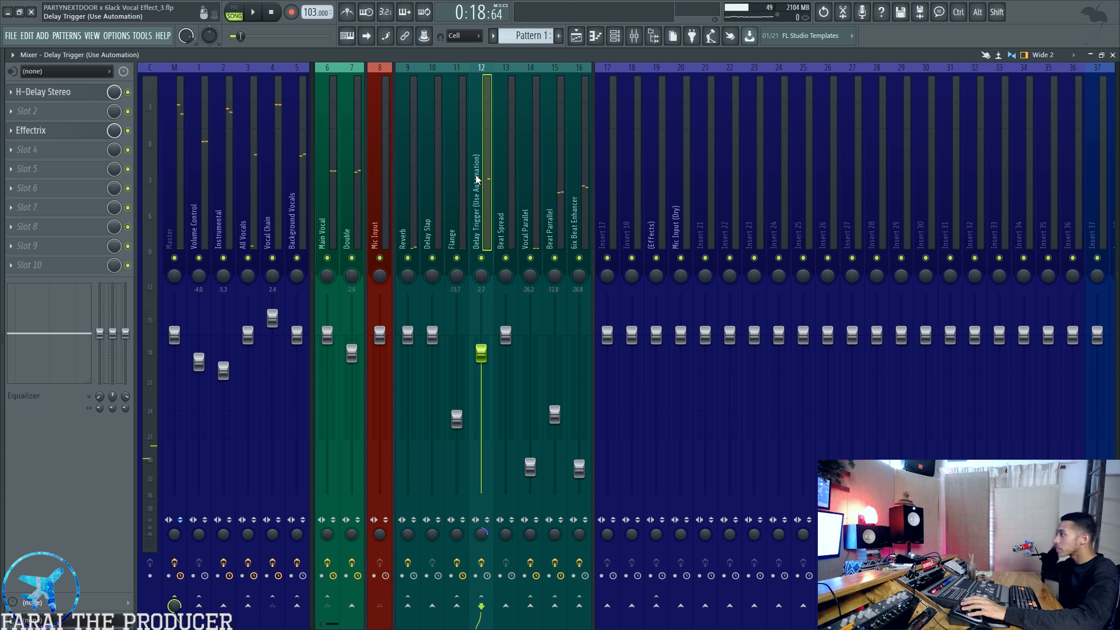
{"action": "left_click", "coordinate": [456, 174]}
{"action": "left_click", "coordinate": [44, 92]}
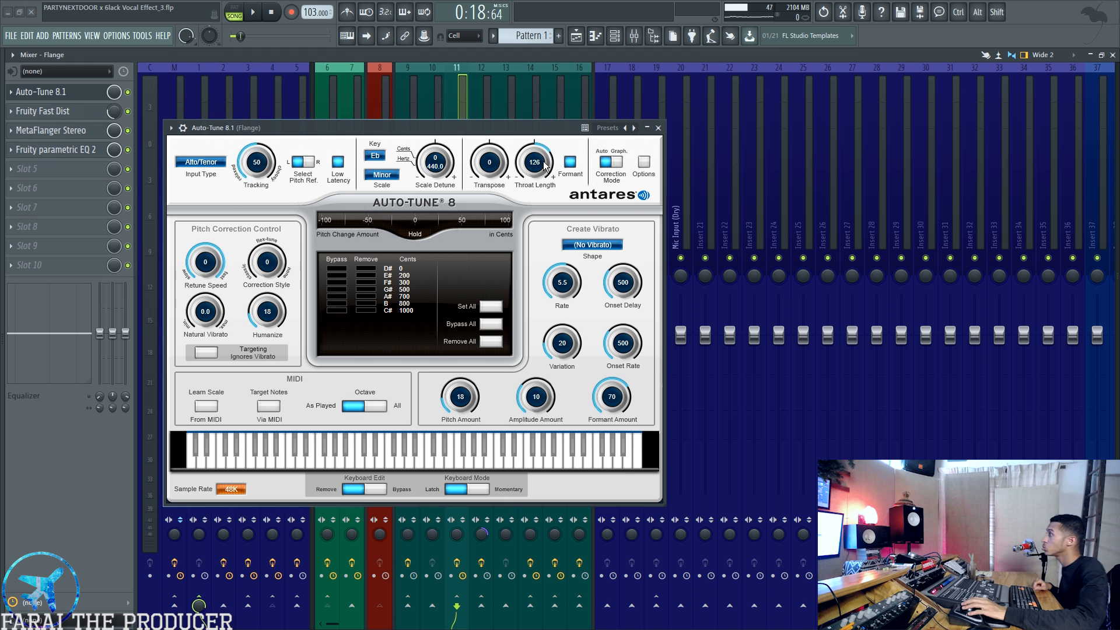
{"action": "left_click", "coordinate": [658, 127]}
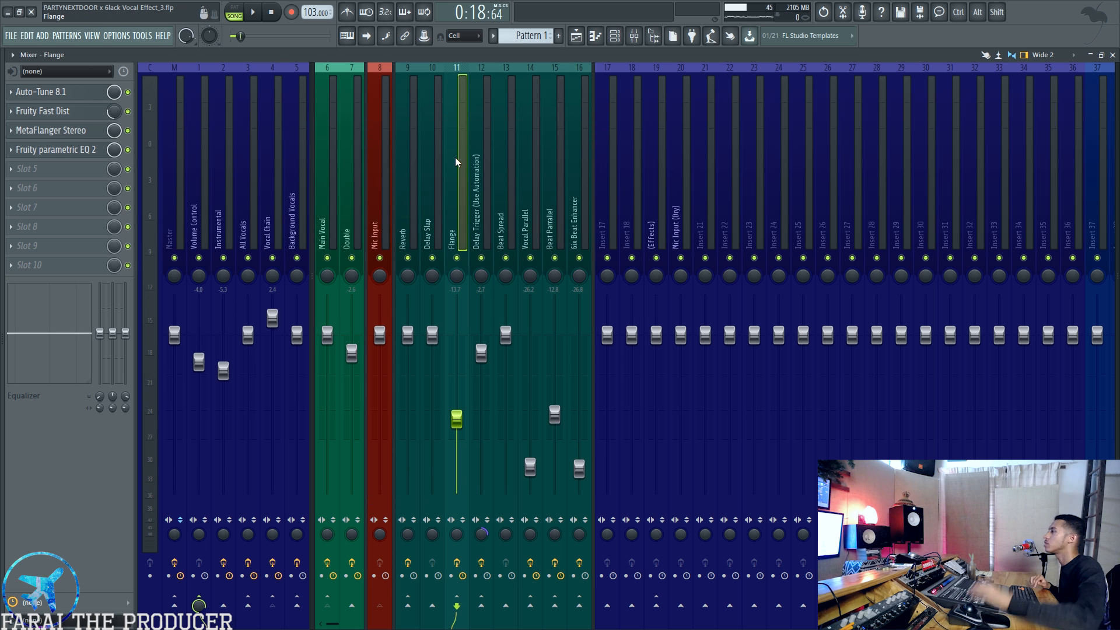
Examine Fruity Fast Dist, MetaFlanger Stereo and Fruity parametric EQ 2 on the Flange track, and close their windows
{"action": "left_click", "coordinate": [69, 113]}
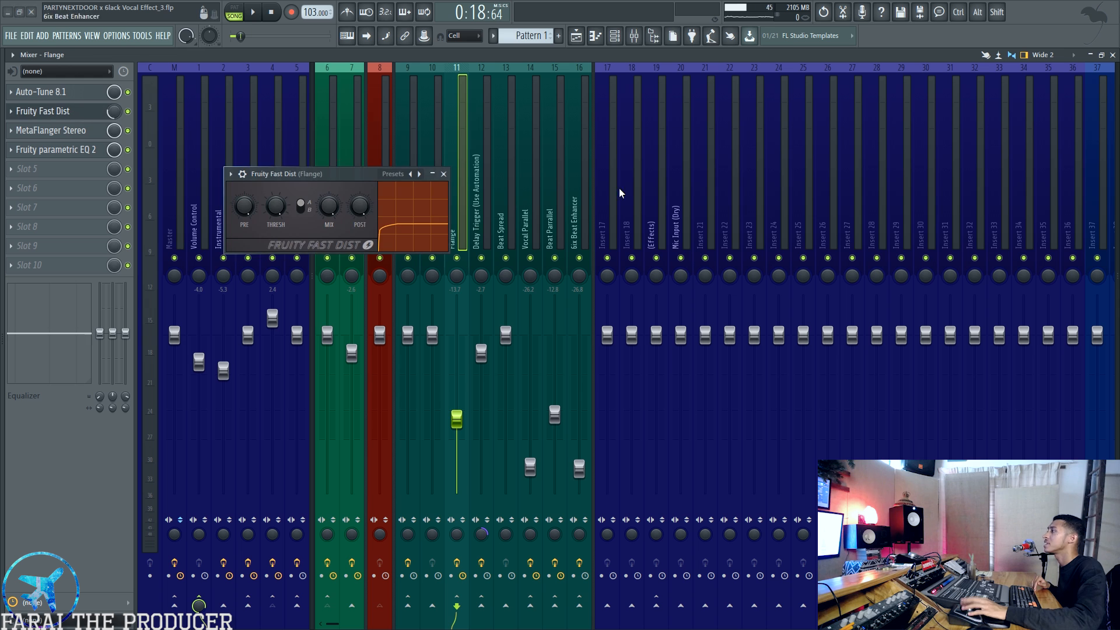
{"action": "left_click_drag", "start_coordinate": [337, 169], "coordinate": [775, 197]}
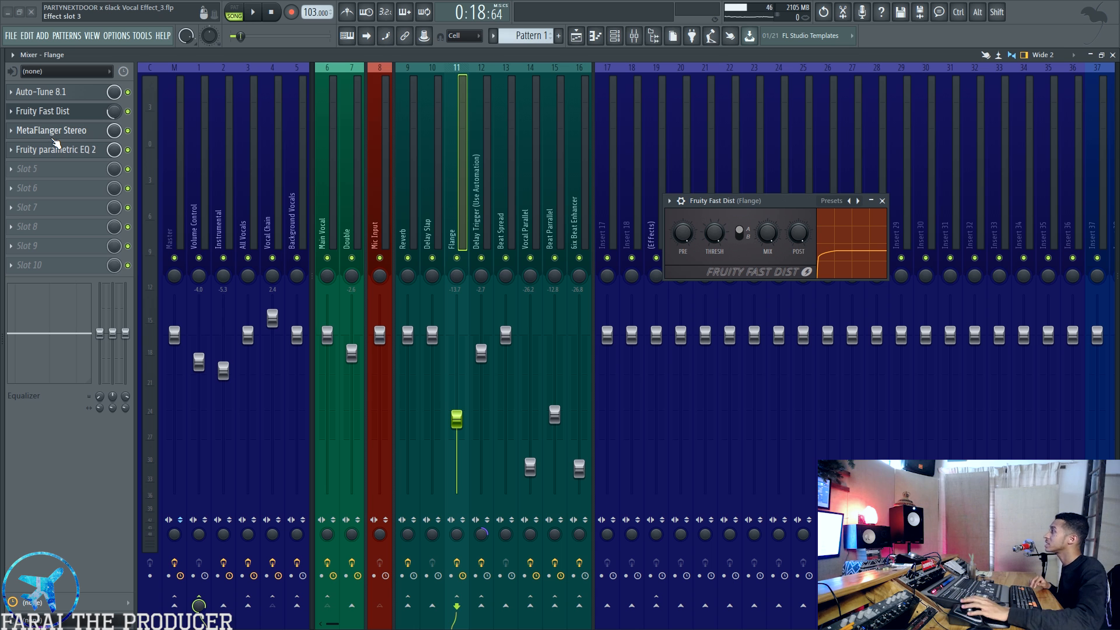
{"action": "left_click", "coordinate": [55, 139]}
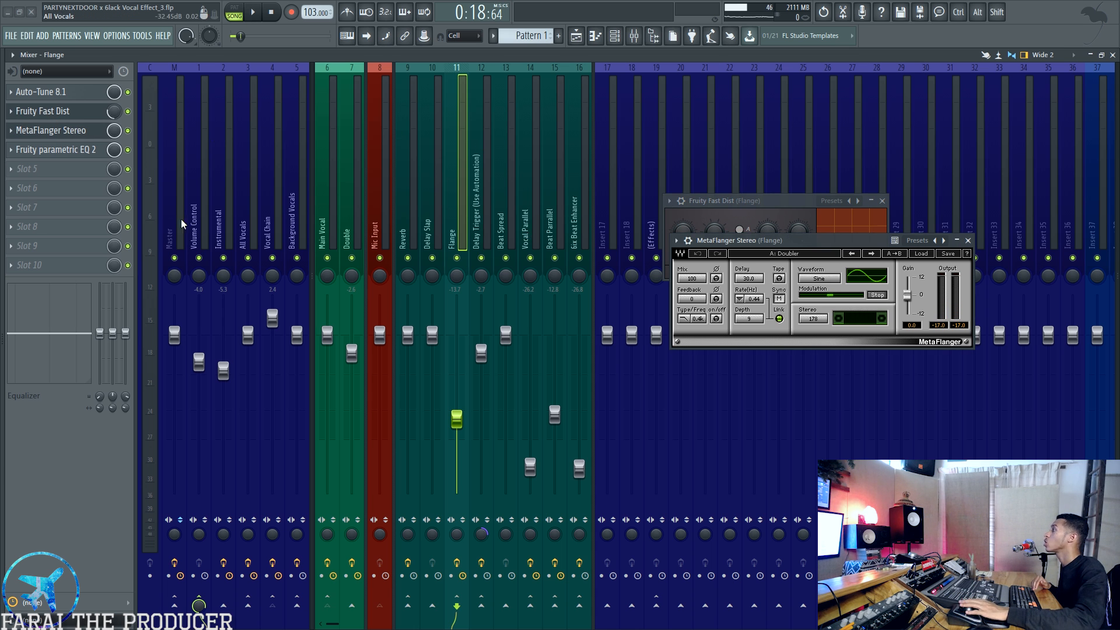
{"action": "left_click", "coordinate": [55, 150]}
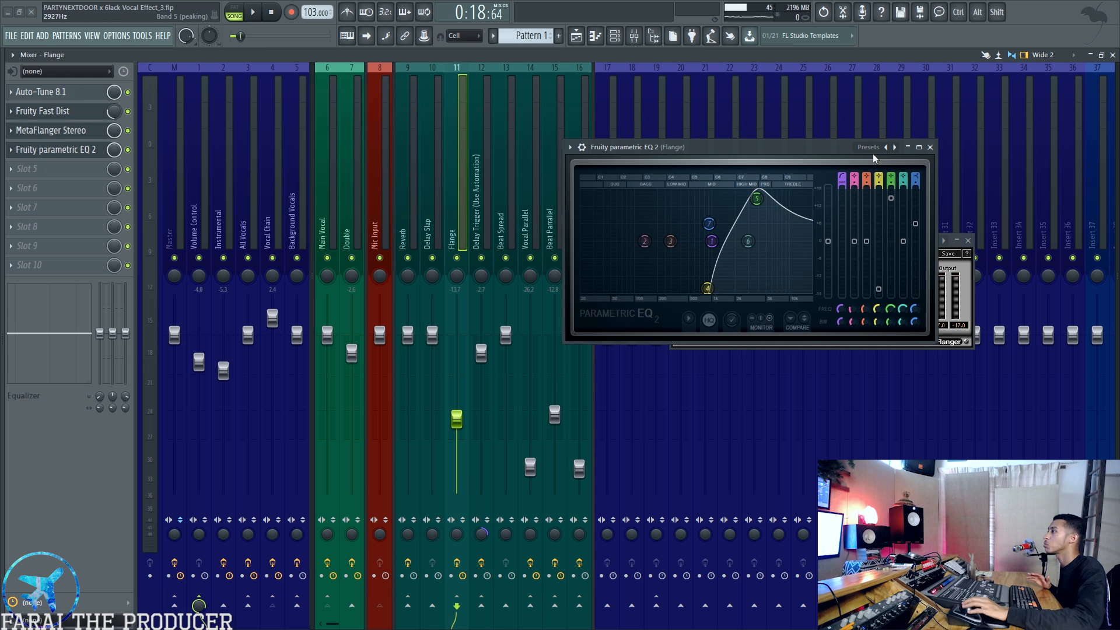
{"action": "left_click", "coordinate": [929, 146]}
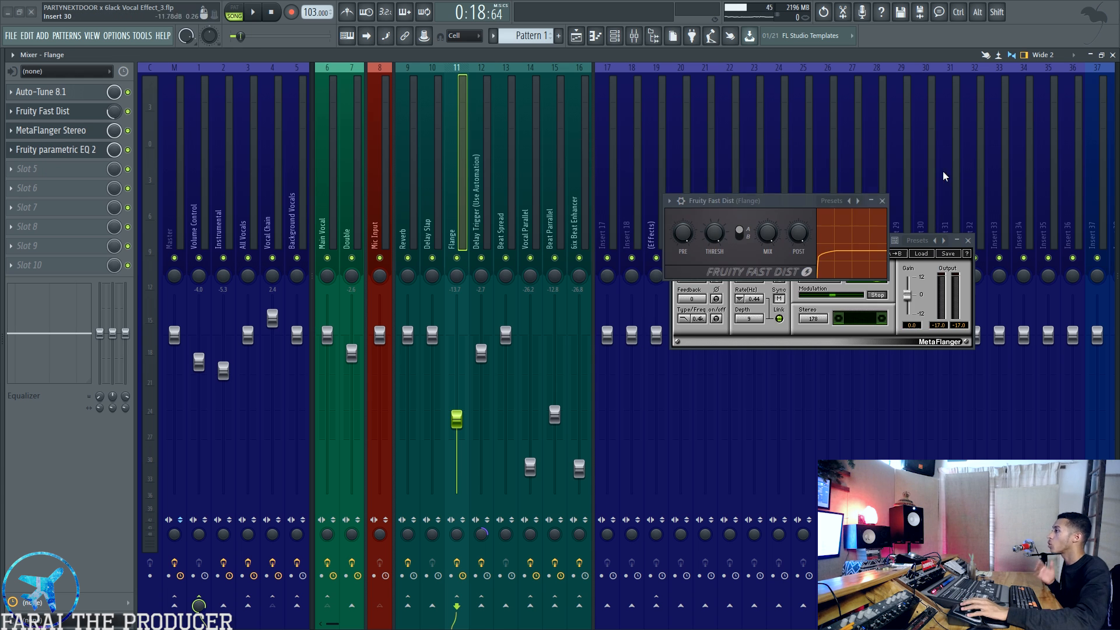
{"action": "left_click", "coordinate": [967, 240]}
{"action": "left_click", "coordinate": [882, 201]}
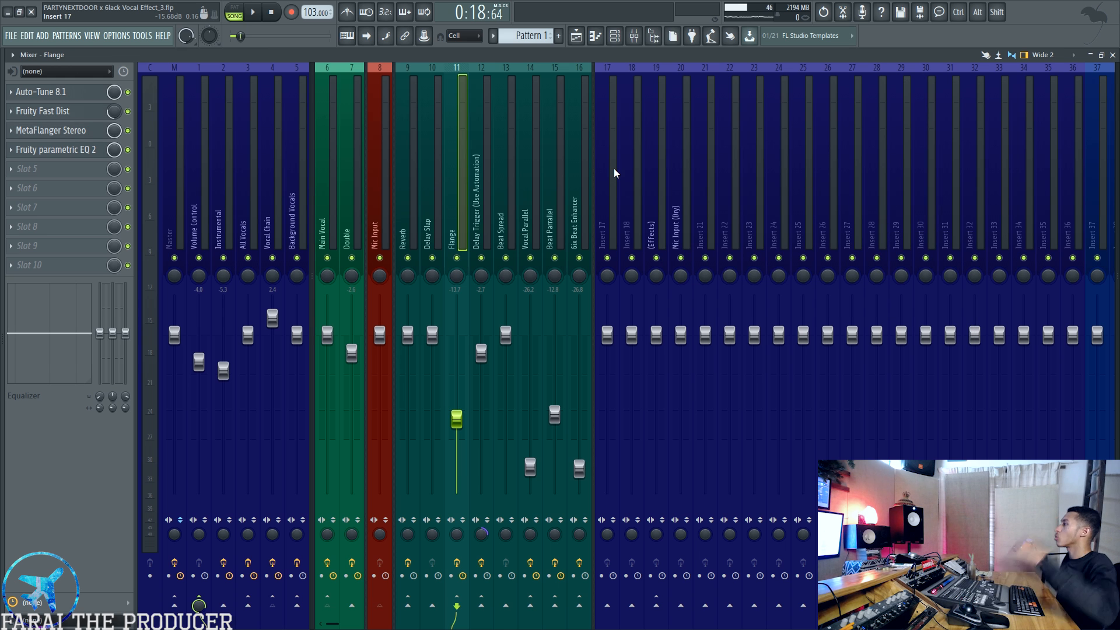
Check the vocal arrangement from bar 9 in the Playlist, return to the Vocal Chain track in the mixer, and save the project
{"action": "left_click", "coordinate": [487, 201]}
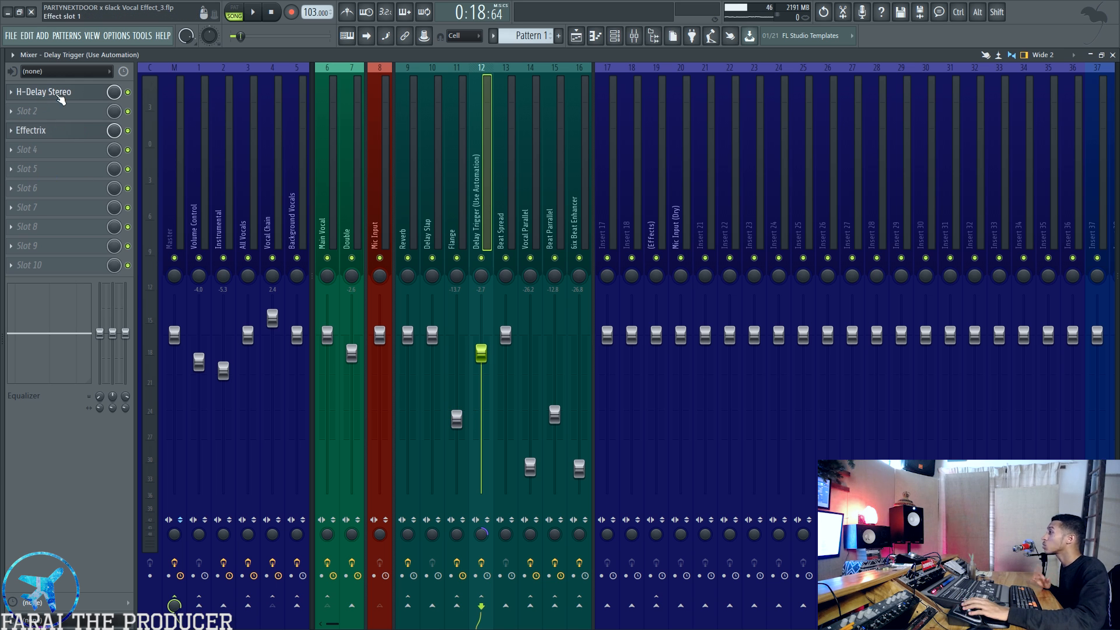
{"action": "left_click", "coordinate": [575, 35]}
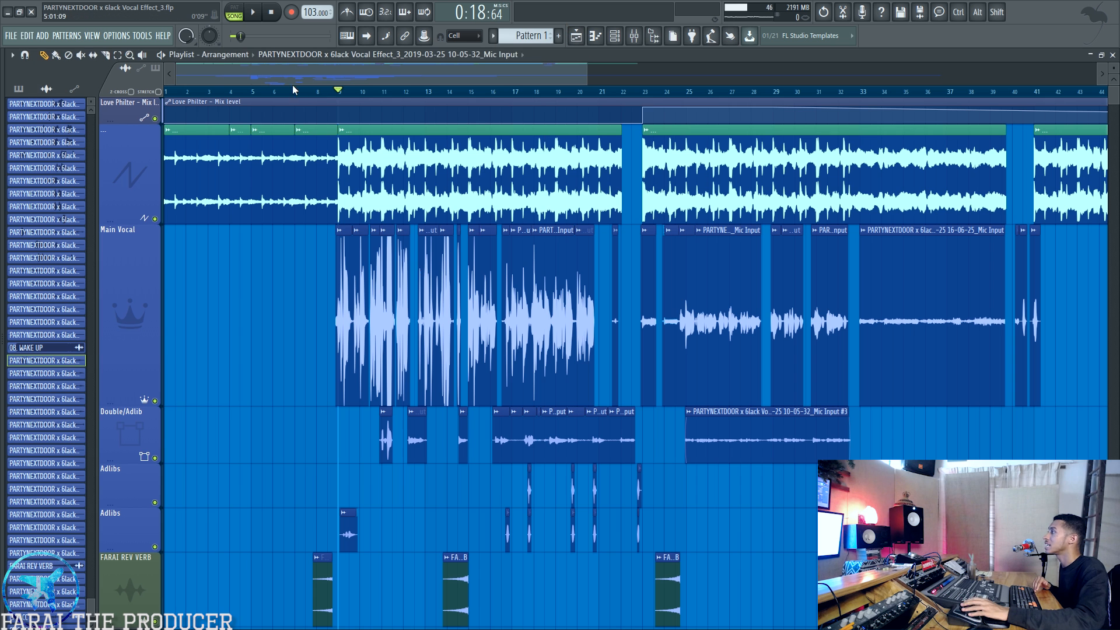
{"action": "scroll", "coordinate": [341, 94], "scroll_direction": "up", "scroll_amount": 4}
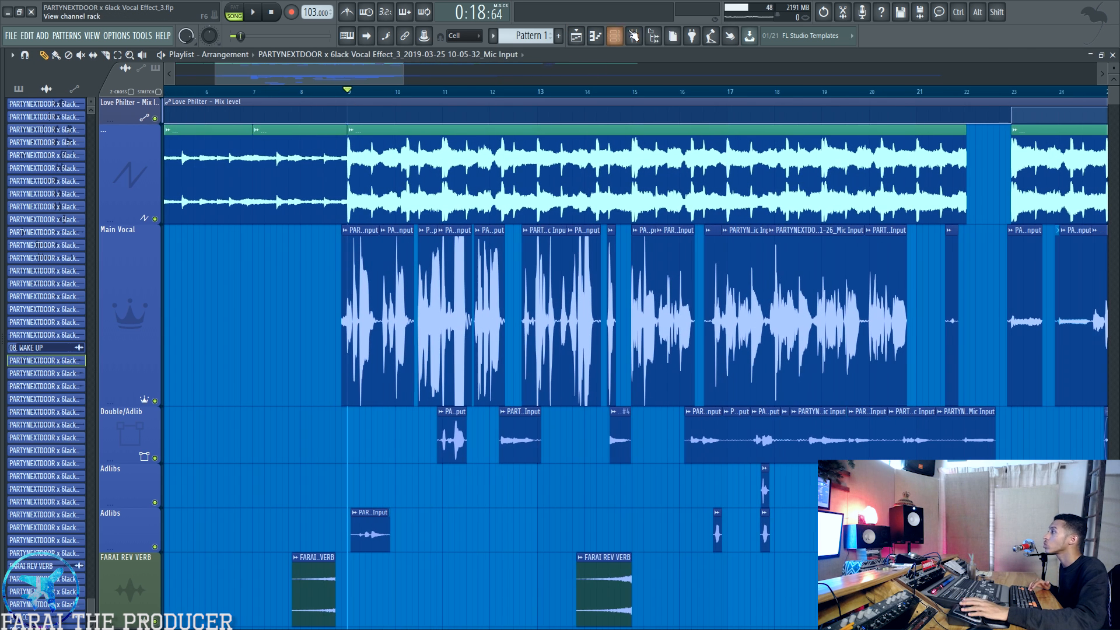
{"action": "key", "text": "F9"}
{"action": "left_click", "coordinate": [278, 175]}
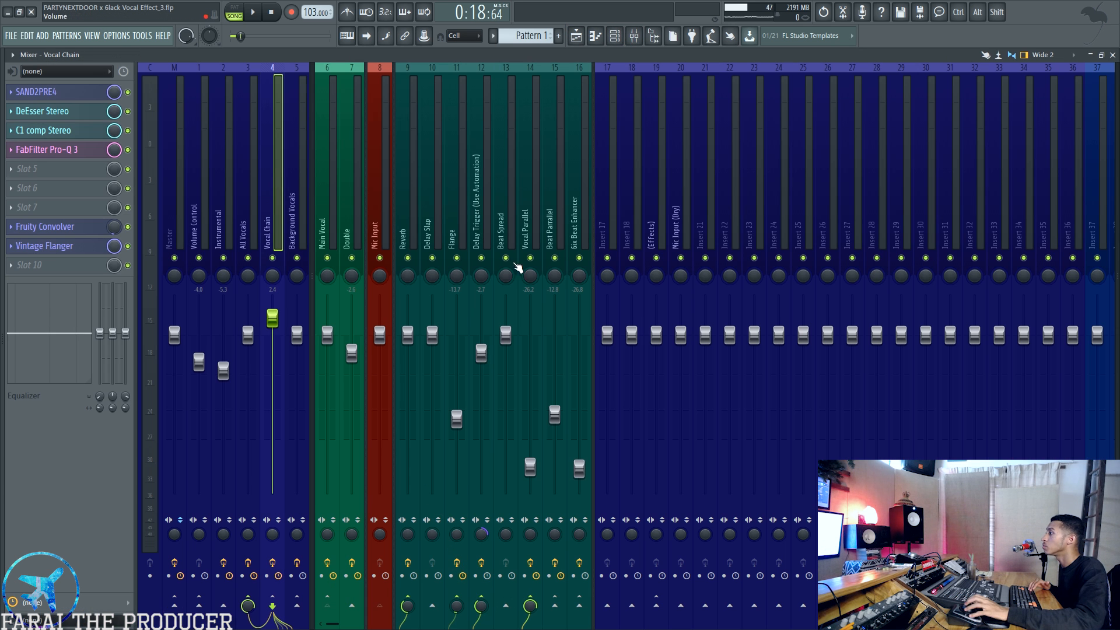
{"action": "key", "text": "ctrl+s"}
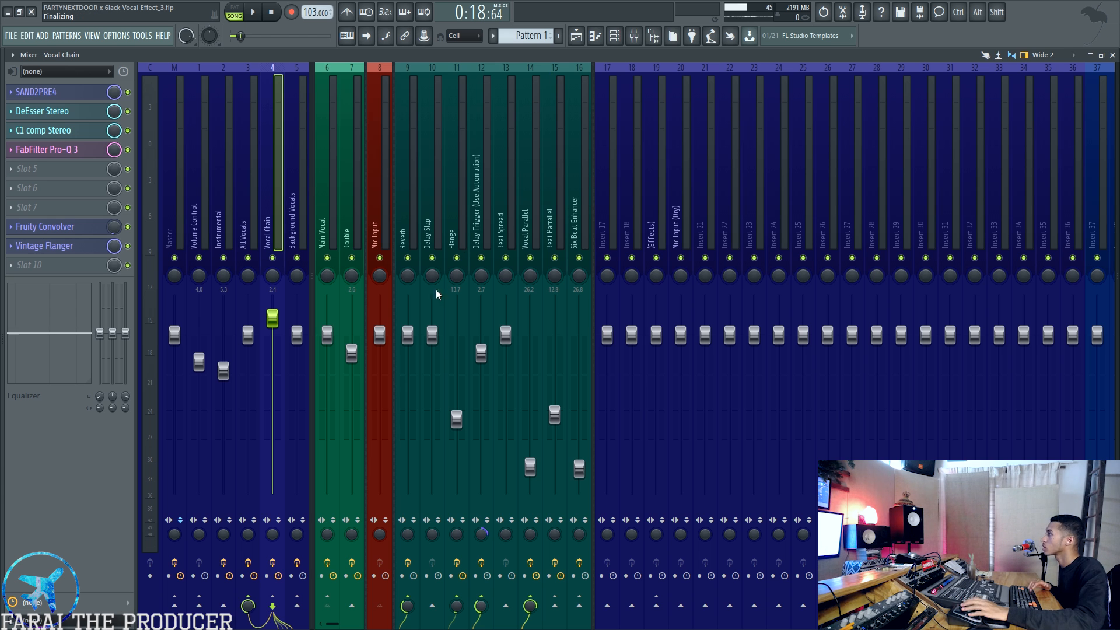
Examine Effectrix and H-Delay Stereo on the Delay Trigger track, close H-Delay, and show the Stretch settings in Effectrix
{"action": "left_click", "coordinate": [479, 184]}
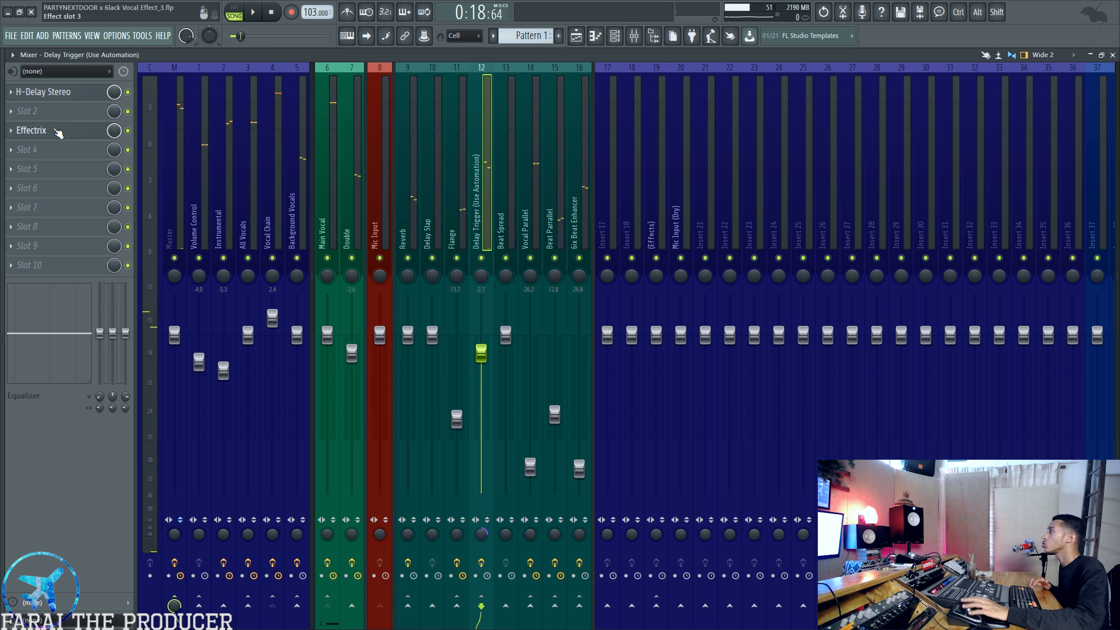
{"action": "left_click", "coordinate": [31, 130]}
{"action": "left_click_drag", "start_coordinate": [458, 138], "coordinate": [802, 165]}
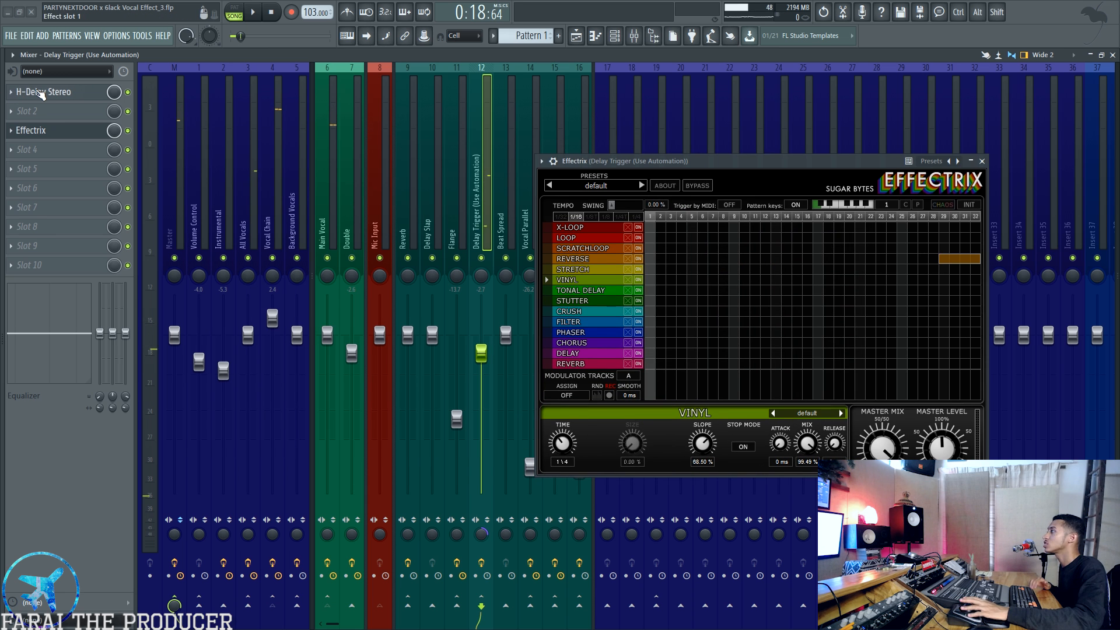
{"action": "left_click", "coordinate": [43, 92]}
{"action": "left_click_drag", "start_coordinate": [898, 203], "coordinate": [823, 229]}
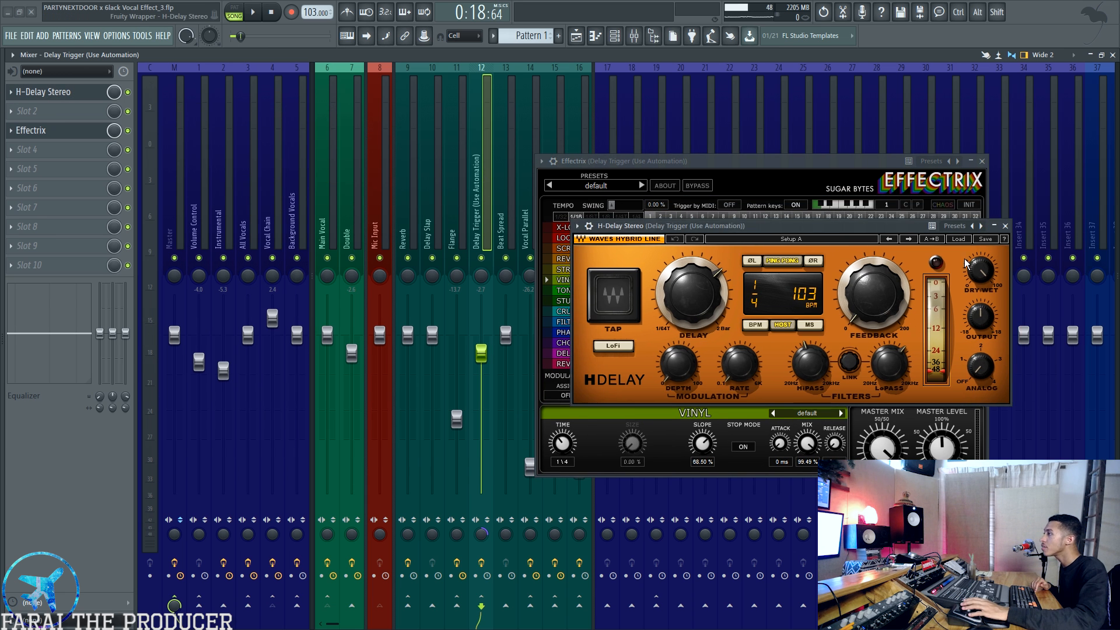
{"action": "left_click", "coordinate": [1005, 226]}
{"action": "left_click_drag", "start_coordinate": [776, 164], "coordinate": [854, 247]}
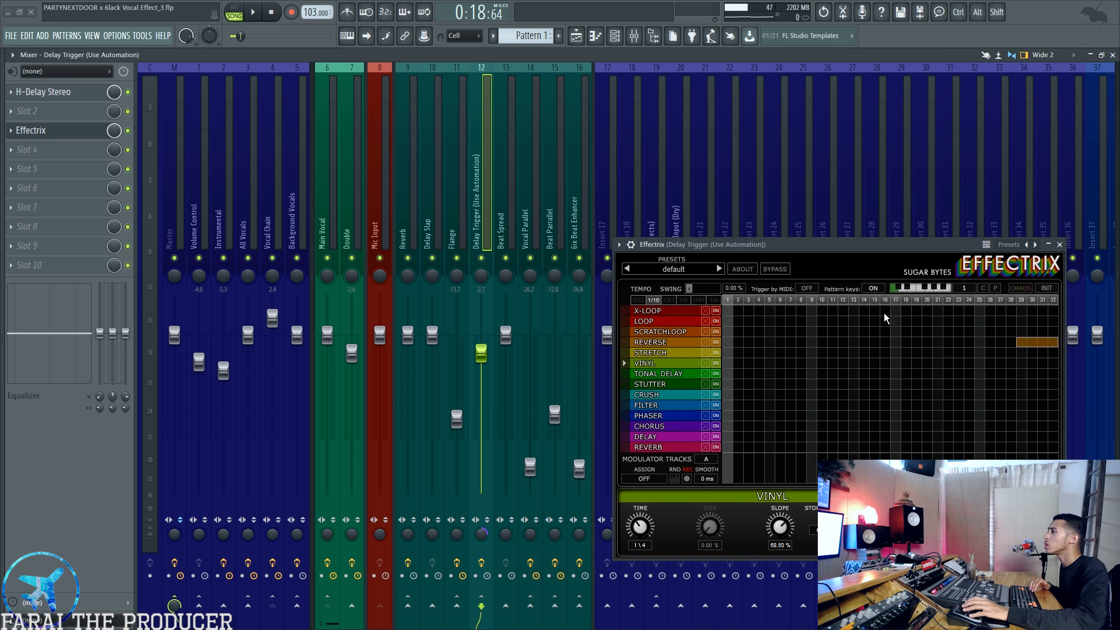
{"action": "left_click", "coordinate": [656, 352]}
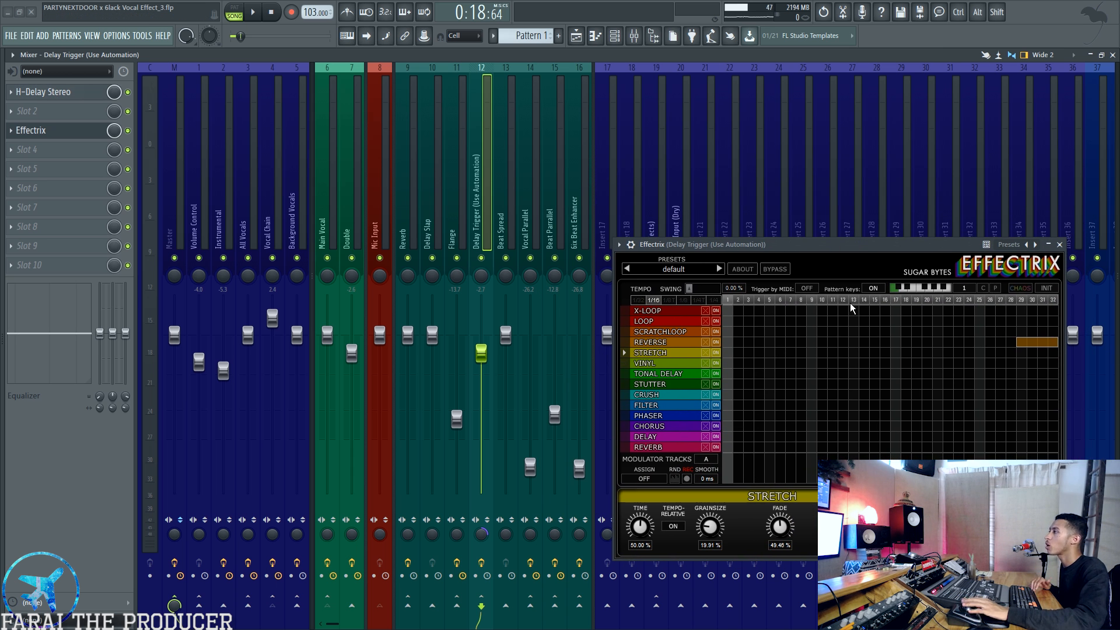
Show the Playlist with Effectrix still open, play the section from about bar 11 to watch its sequencer, and stop playback
{"action": "left_click", "coordinate": [576, 36]}
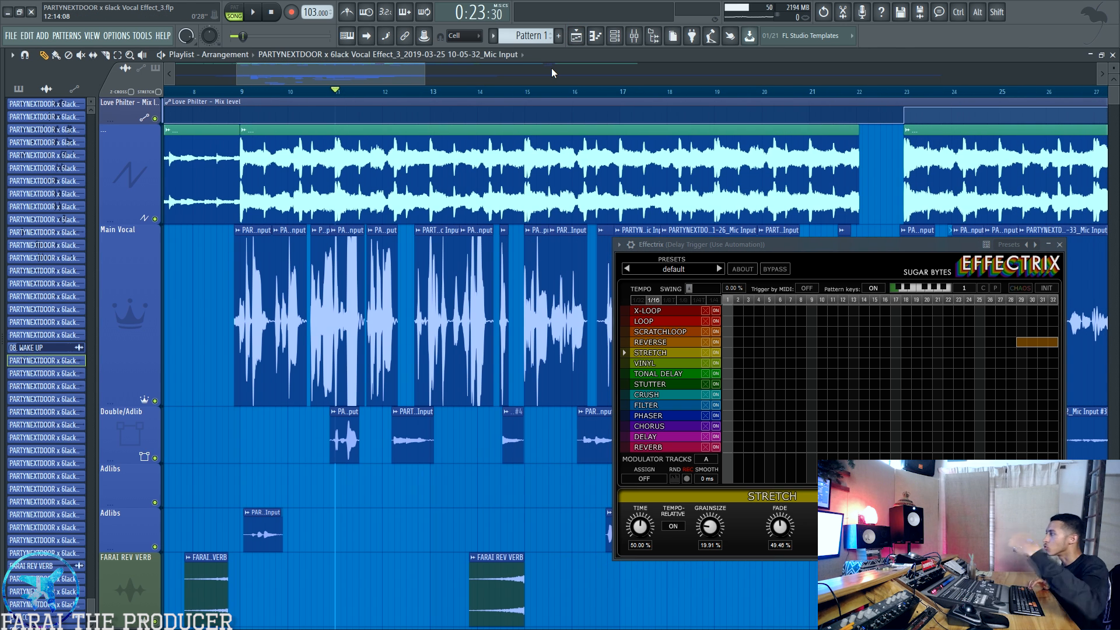
{"action": "key", "text": "space"}
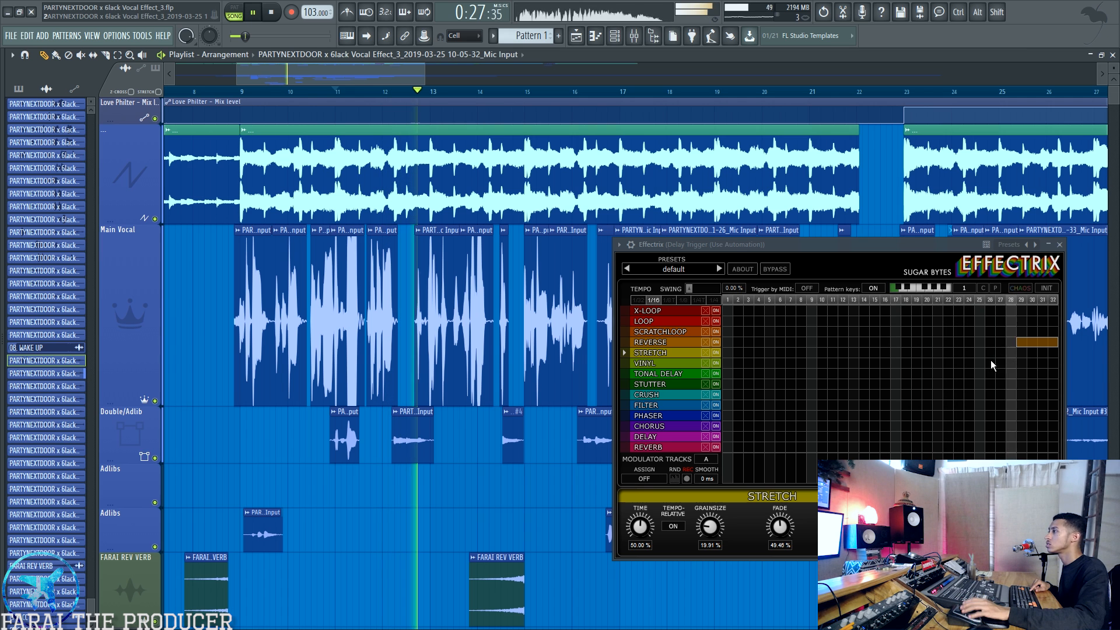
{"action": "key", "text": "space"}
Place the Playlist playhead just before bar 12, ahead of the second Double/Adlib clip
{"action": "scroll", "coordinate": [421, 97], "scroll_direction": "up", "scroll_amount": 1}
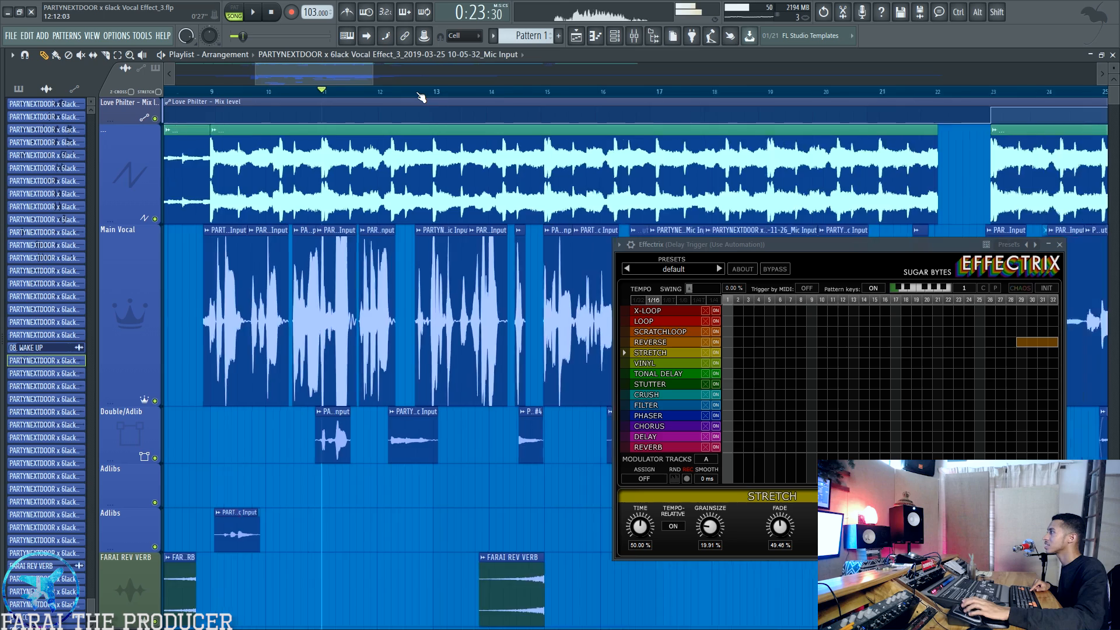
{"action": "scroll", "coordinate": [421, 97], "scroll_direction": "up", "scroll_amount": 2}
{"action": "left_click", "coordinate": [340, 97]}
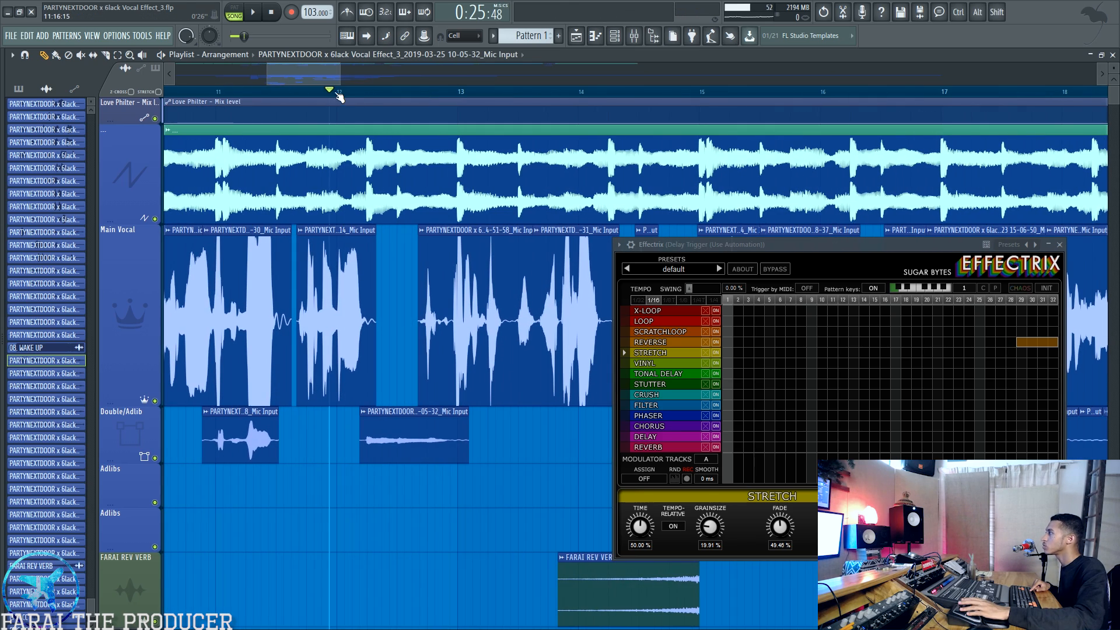
Solo the Main Vocal track in the Playlist, play it from about bar 12 with Effectrix open, and stop playback
{"action": "key", "text": "space"}
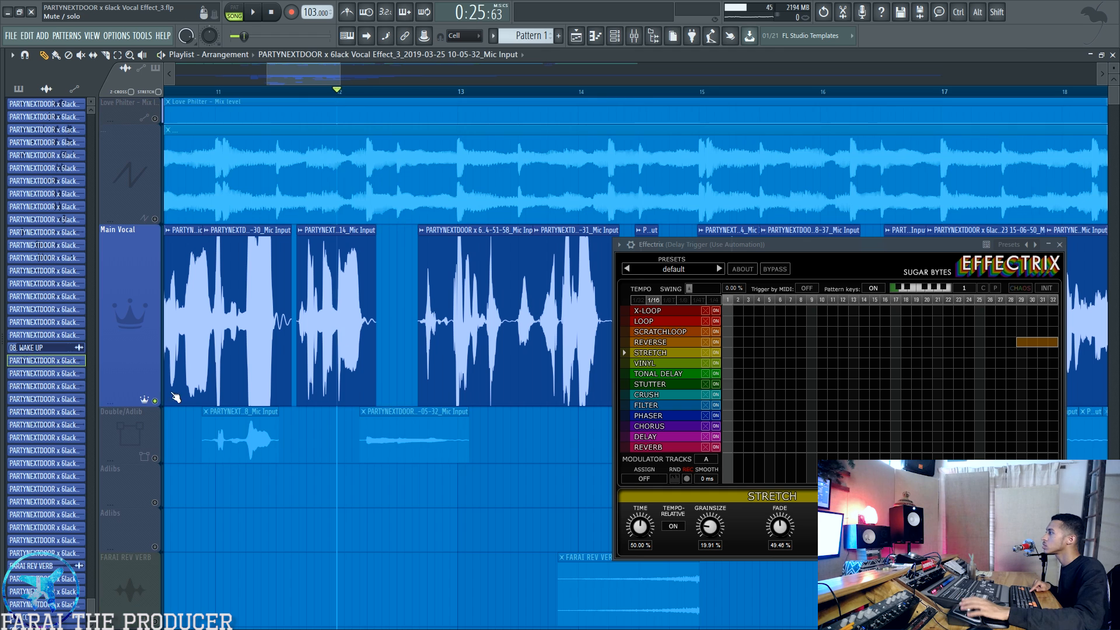
{"action": "key", "text": "space"}
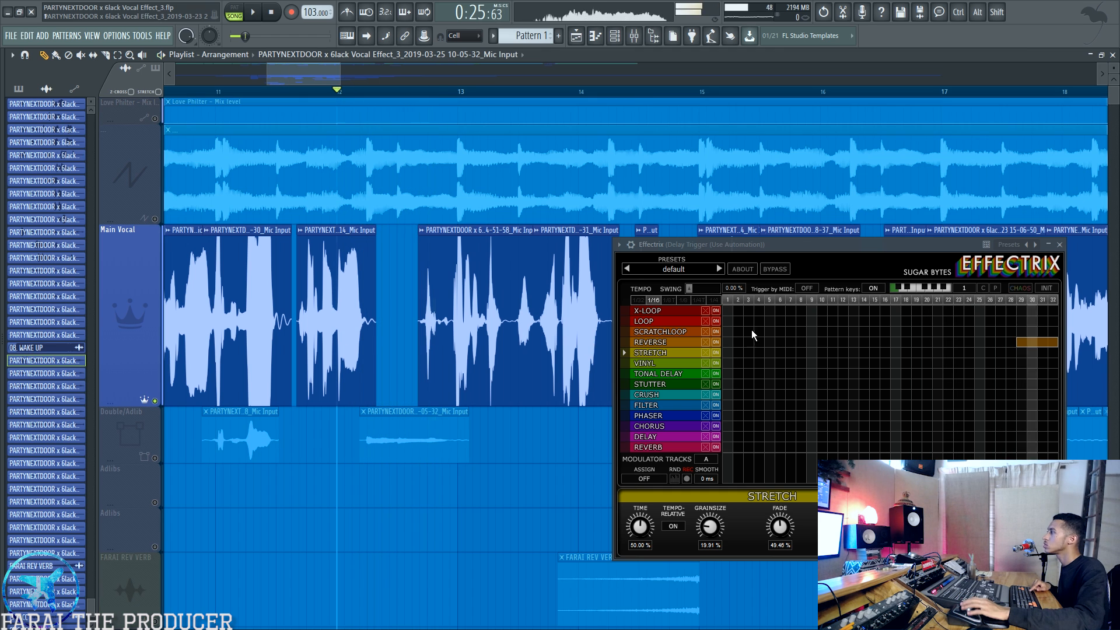
{"action": "key", "text": "space"}
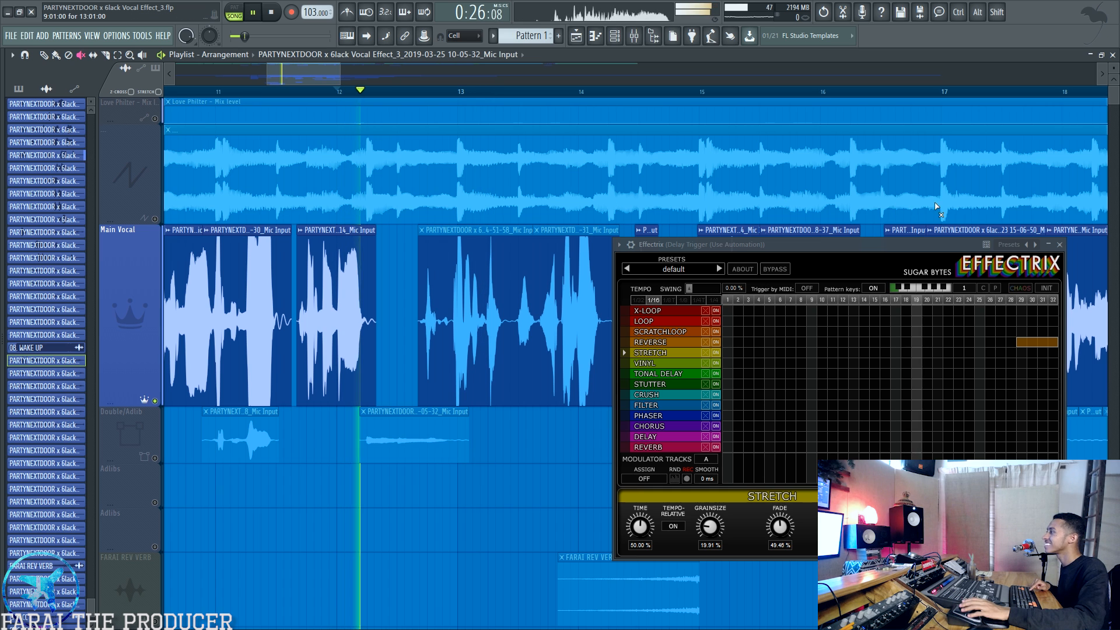
{"action": "key", "text": "space"}
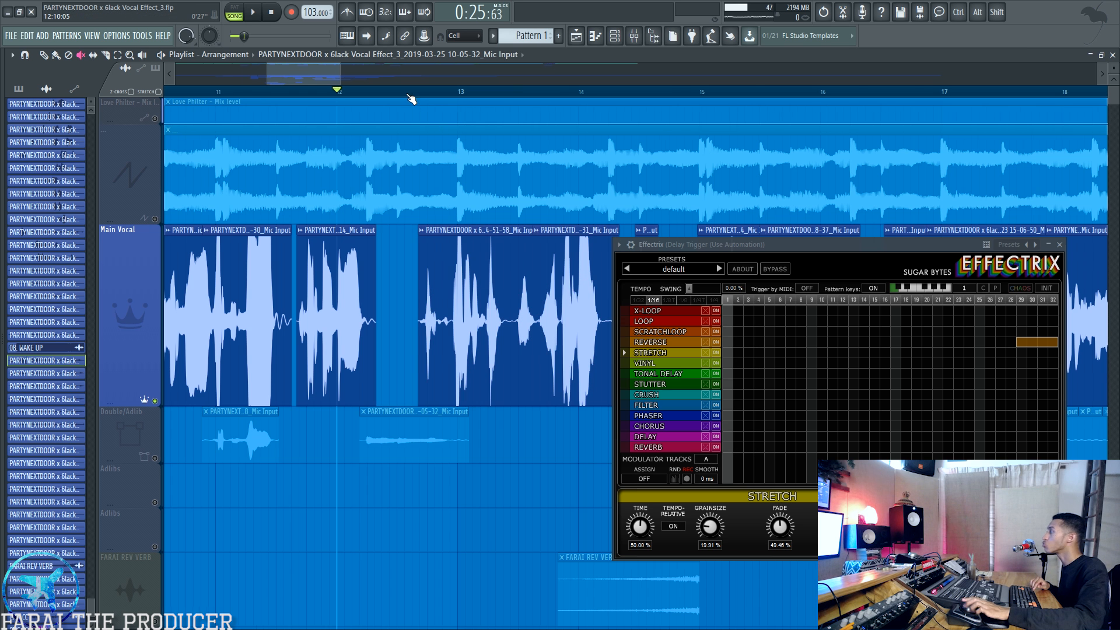
Turn off the Main Vocal solo so all Playlist tracks are active, and close Effectrix
{"action": "scroll", "coordinate": [411, 97], "scroll_direction": "down", "scroll_amount": 4}
{"action": "left_click", "coordinate": [163, 408]}
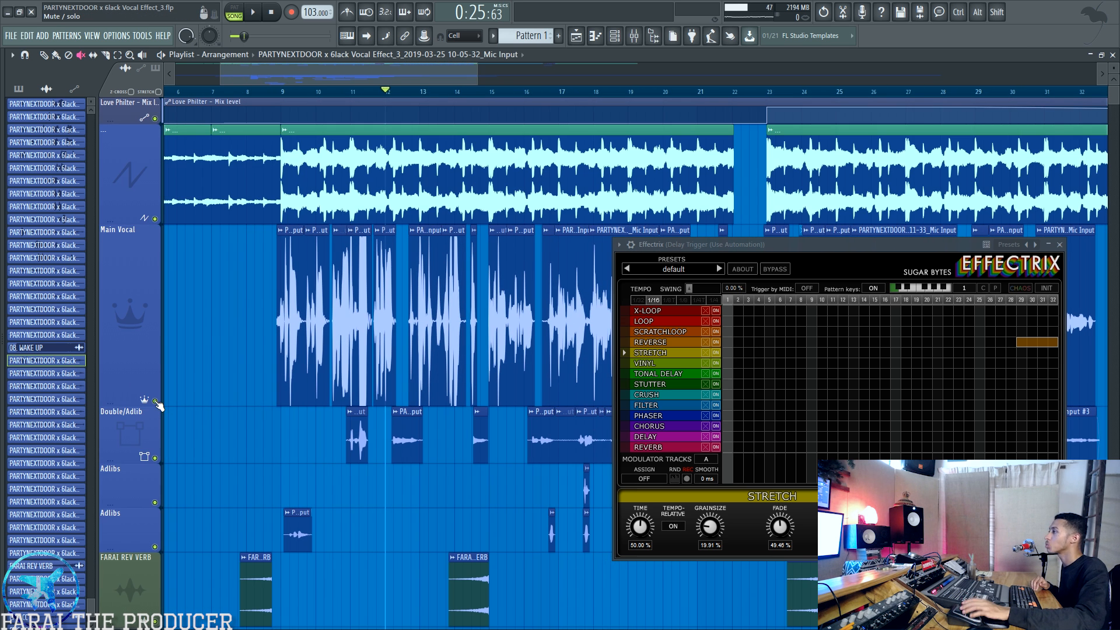
{"action": "left_click", "coordinate": [1059, 245]}
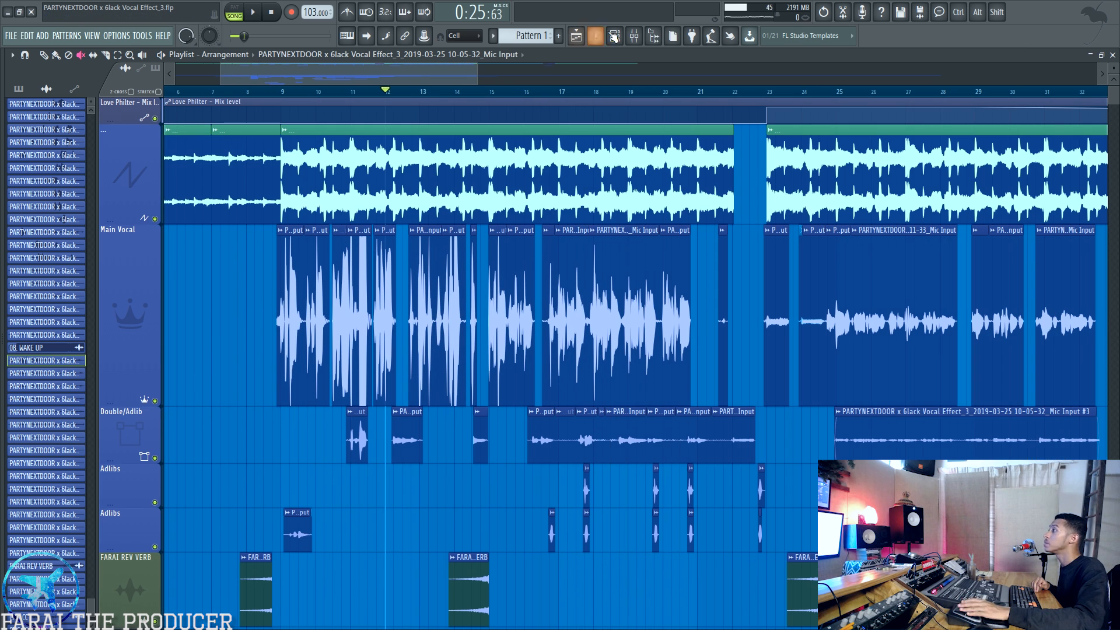
Show the mixer and compare the Delay Trigger and Beat Spread tracks, ending on Beat Spread
{"action": "left_click", "coordinate": [633, 37]}
{"action": "left_click", "coordinate": [474, 150]}
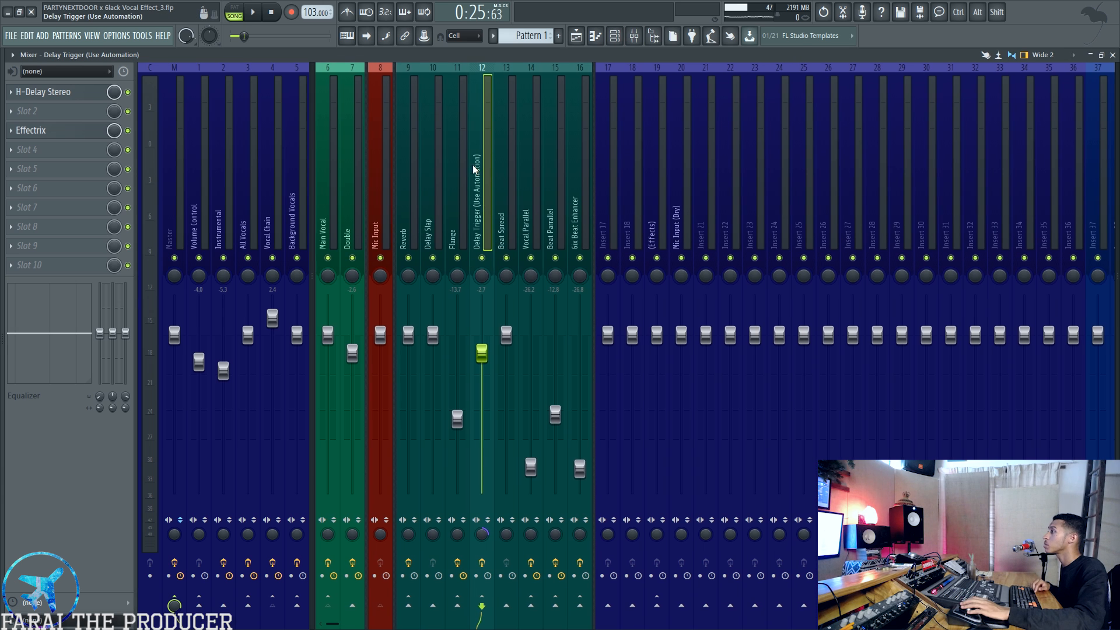
{"action": "left_click", "coordinate": [521, 150]}
{"action": "left_click", "coordinate": [488, 155]}
{"action": "left_click", "coordinate": [502, 157]}
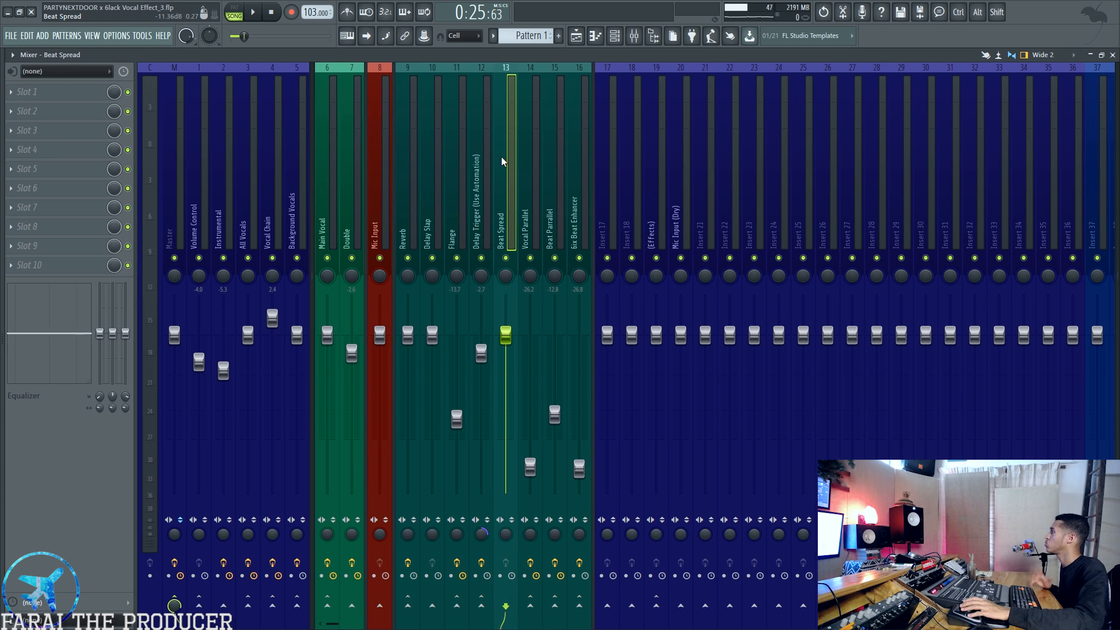
Review the Mic Input, All Vocals and 6ix Beat Enhancer mixer tracks and their effect slots
{"action": "left_click", "coordinate": [396, 187]}
{"action": "left_click", "coordinate": [391, 187]}
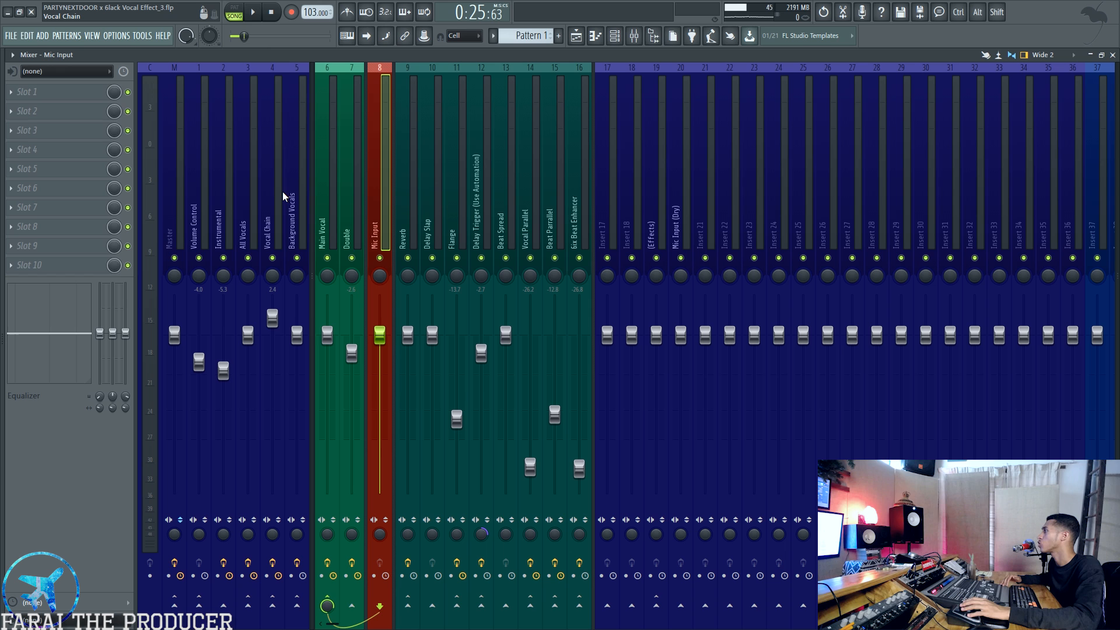
{"action": "left_click", "coordinate": [253, 199]}
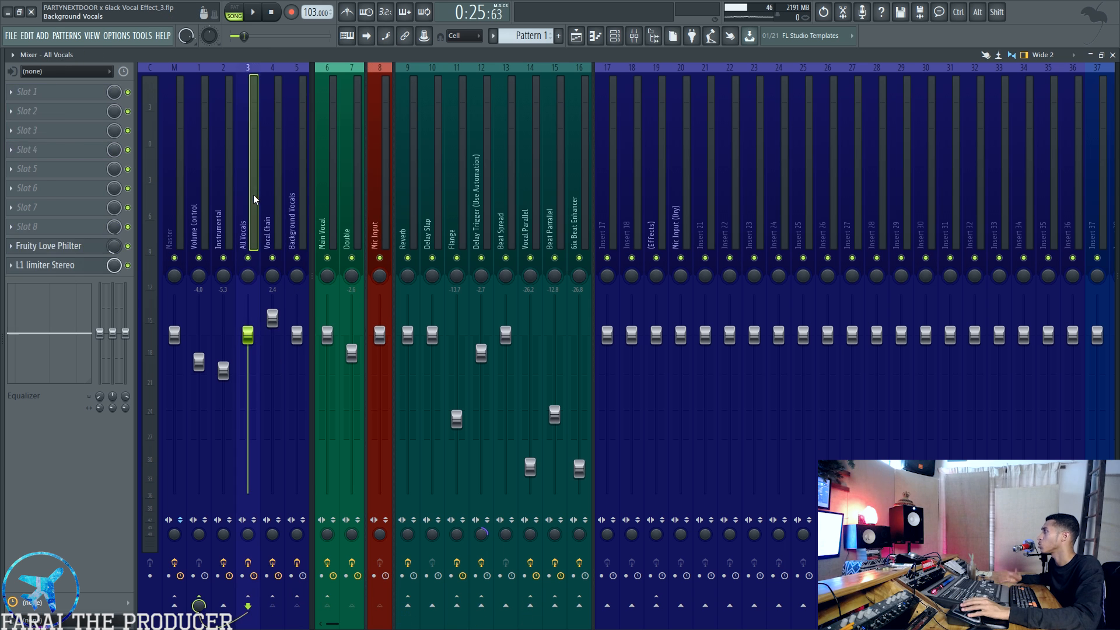
{"action": "left_click", "coordinate": [340, 215]}
{"action": "left_click", "coordinate": [579, 223]}
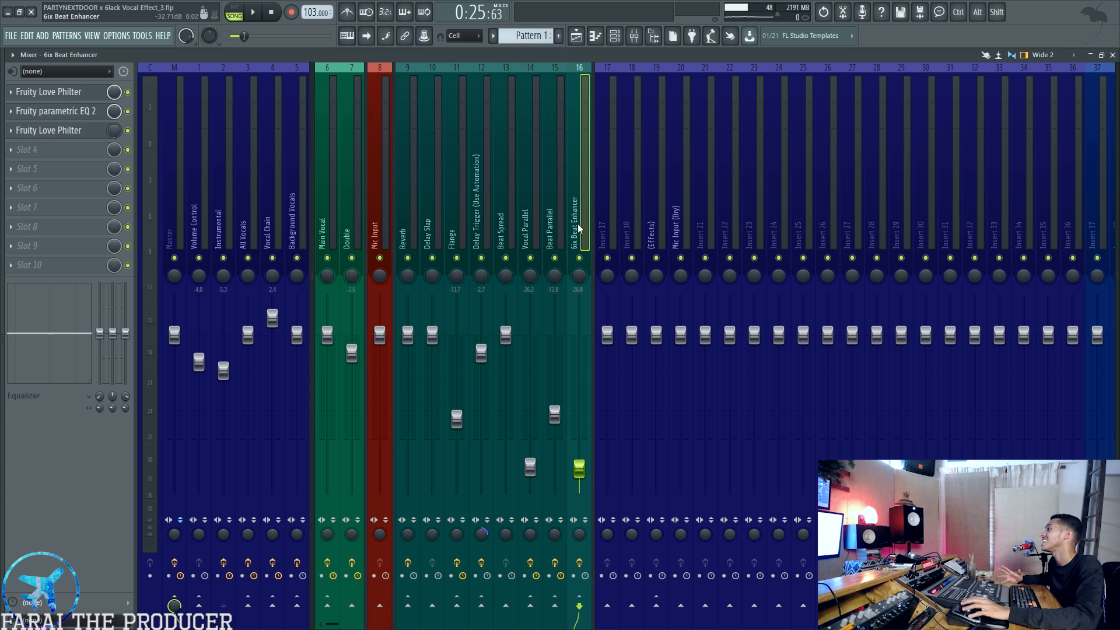
Mute all the effect tracks in the mixer, from Reverb through 6ix Beat Enhancer
{"action": "left_click_drag", "start_coordinate": [410, 264], "coordinate": [483, 263]}
{"action": "left_click", "coordinate": [533, 260]}
{"action": "left_click", "coordinate": [579, 262]}
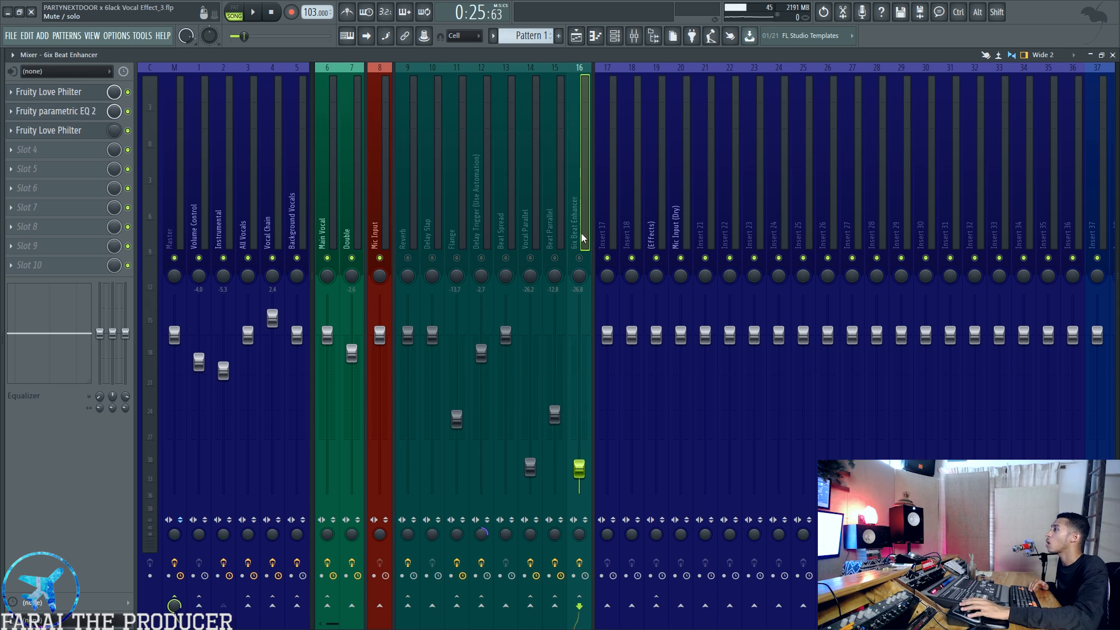
Play the song from just before bar 9 with the effect tracks muted, watch the mixer levels, and stop playback
{"action": "left_click", "coordinate": [575, 36]}
{"action": "left_click", "coordinate": [279, 93]}
{"action": "key", "text": "space"}
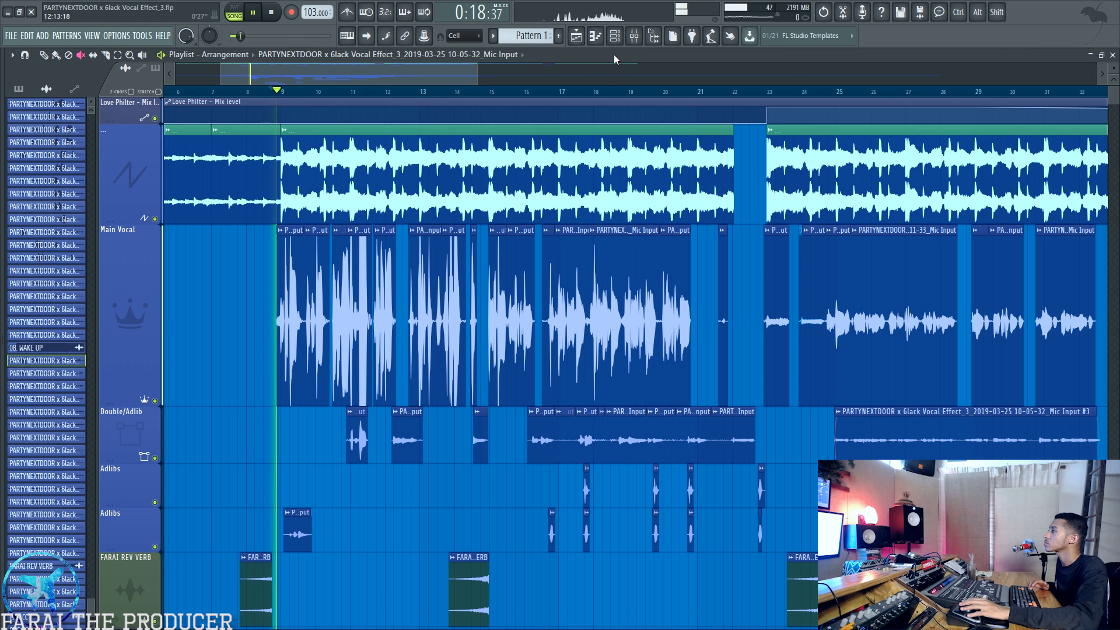
{"action": "left_click", "coordinate": [634, 36]}
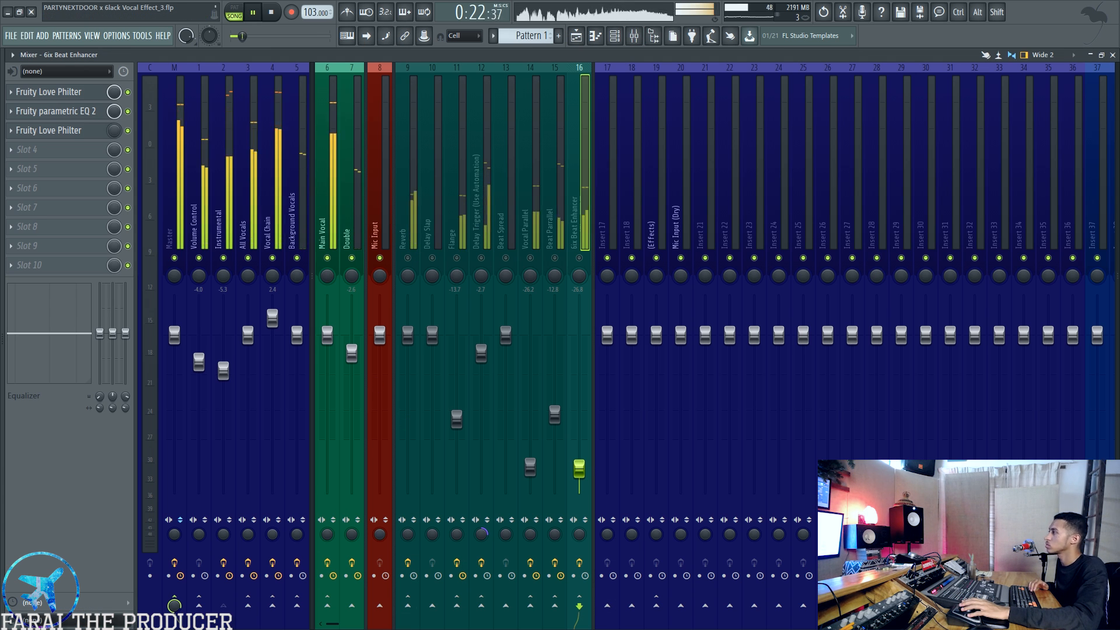
{"action": "key", "text": "space"}
Inspect the Main Vocal and Vocal Chain tracks, replay the section without the effect tracks, and stop playback
{"action": "left_click", "coordinate": [320, 165]}
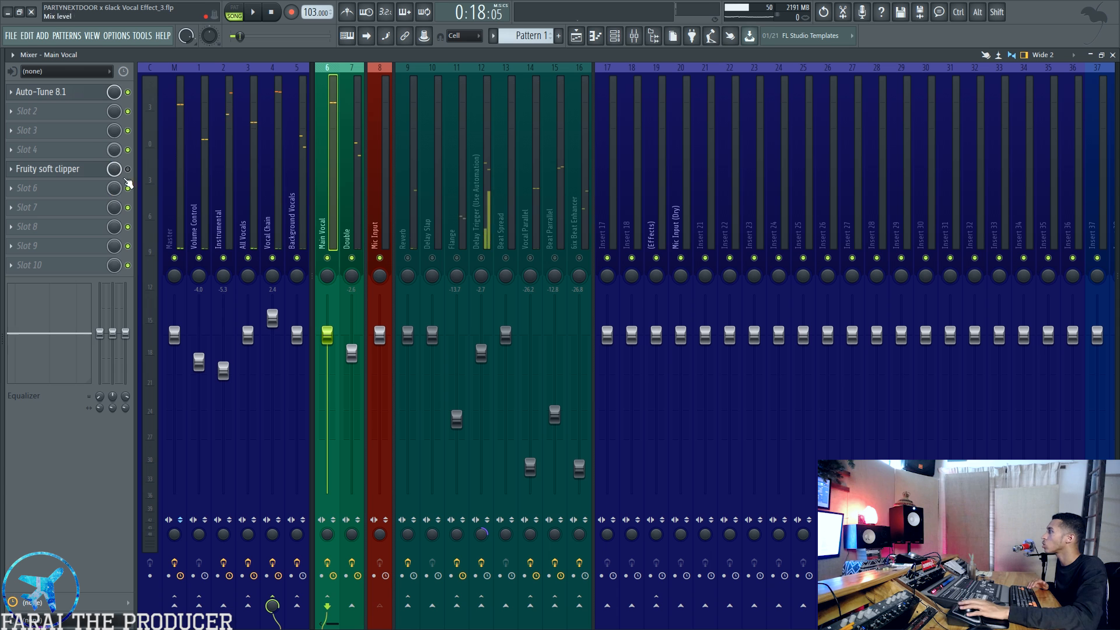
{"action": "left_click", "coordinate": [282, 201]}
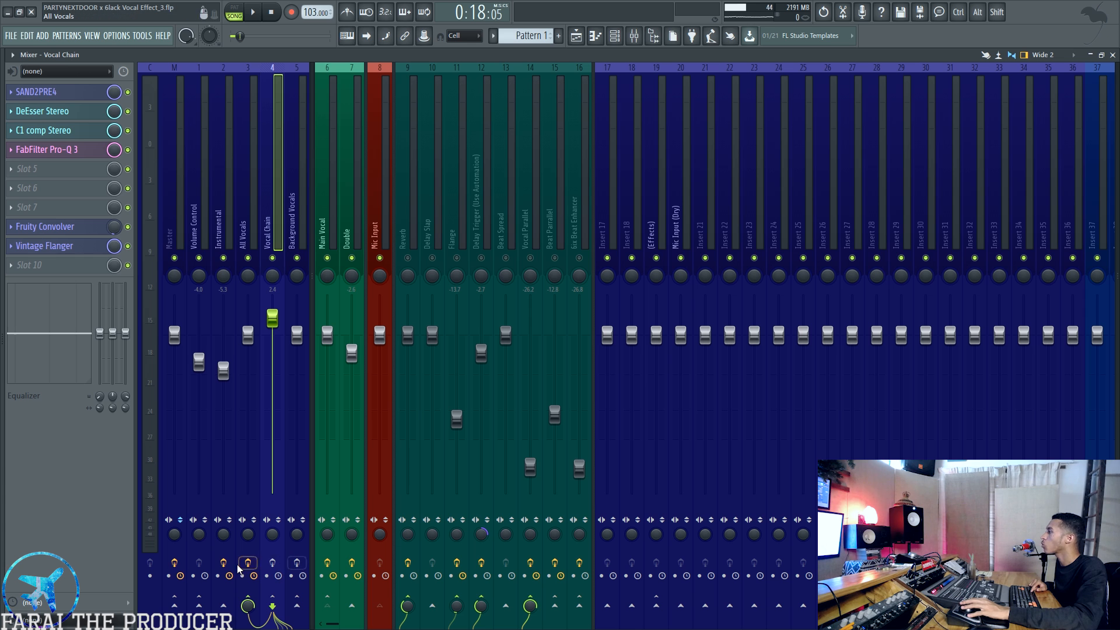
{"action": "key", "text": "space"}
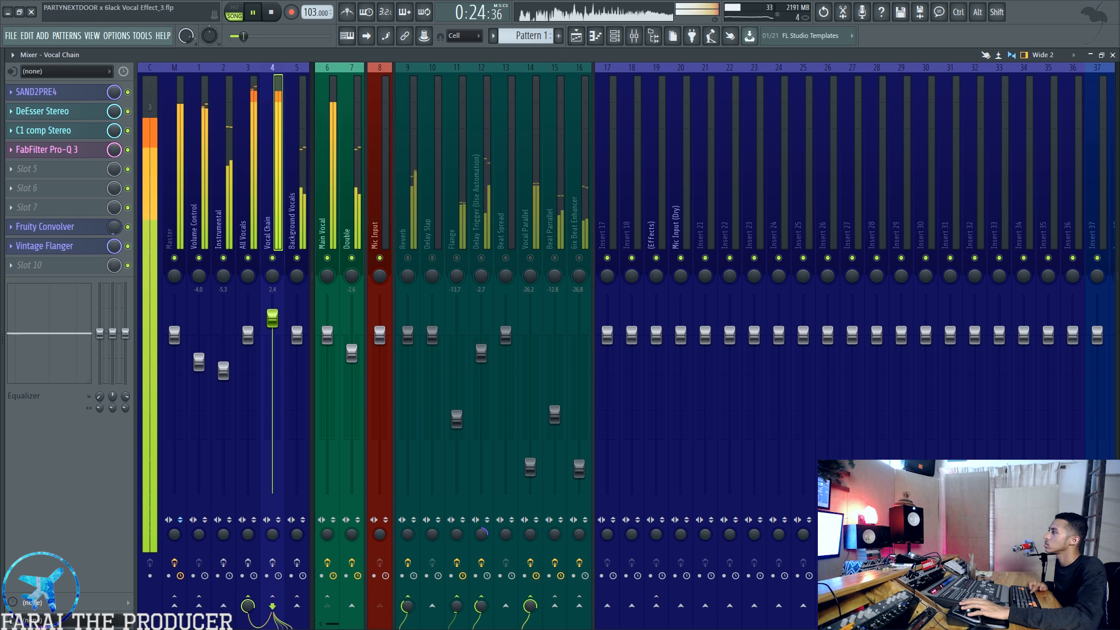
{"action": "key", "text": "space"}
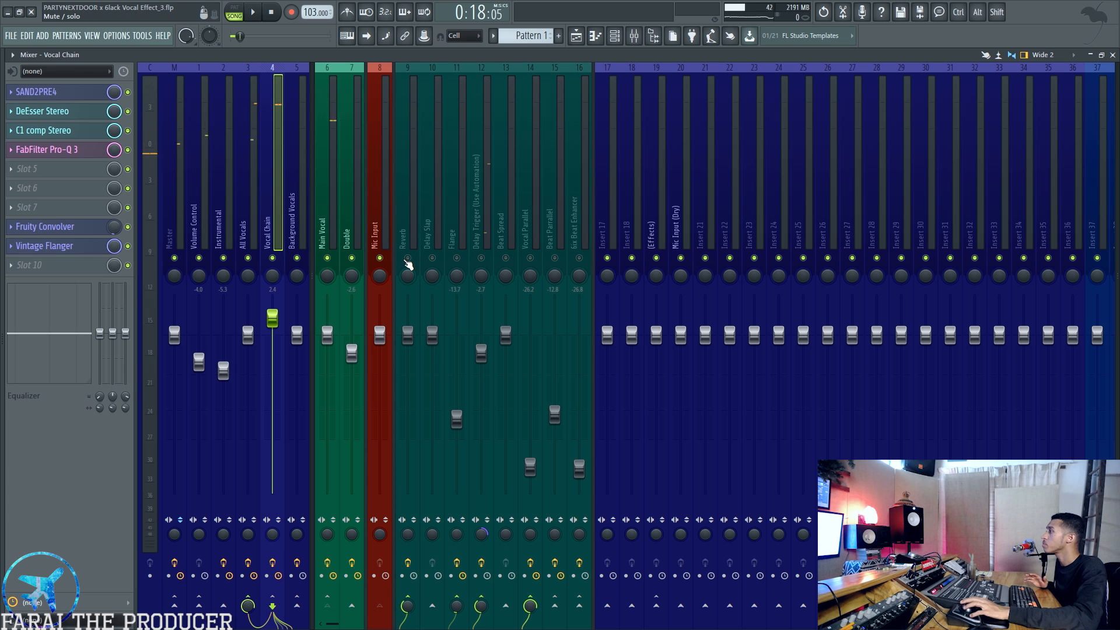
Unmute the effect tracks, select the Reverb track, play the same section with the effects active, and stop playback
{"action": "left_click", "coordinate": [407, 173]}
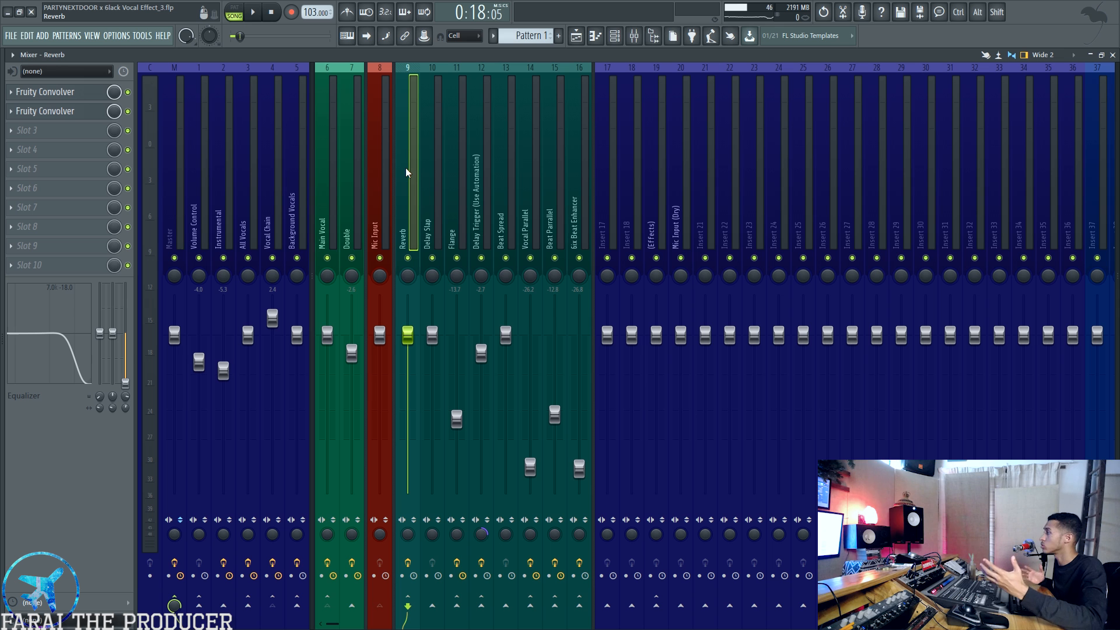
{"action": "key", "text": "space"}
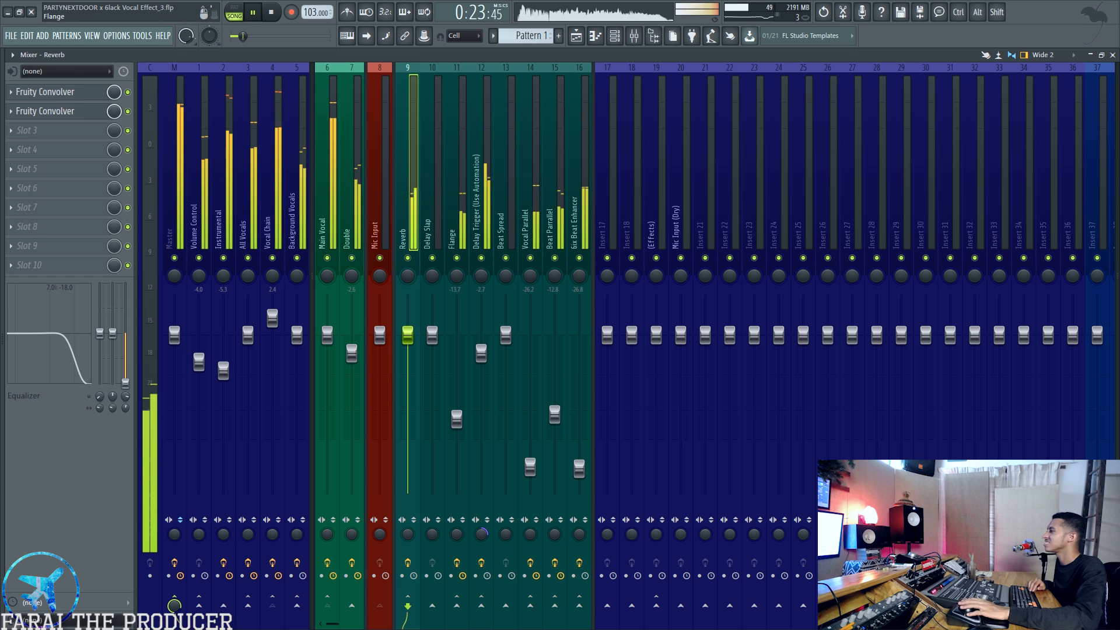
{"action": "key", "text": "space"}
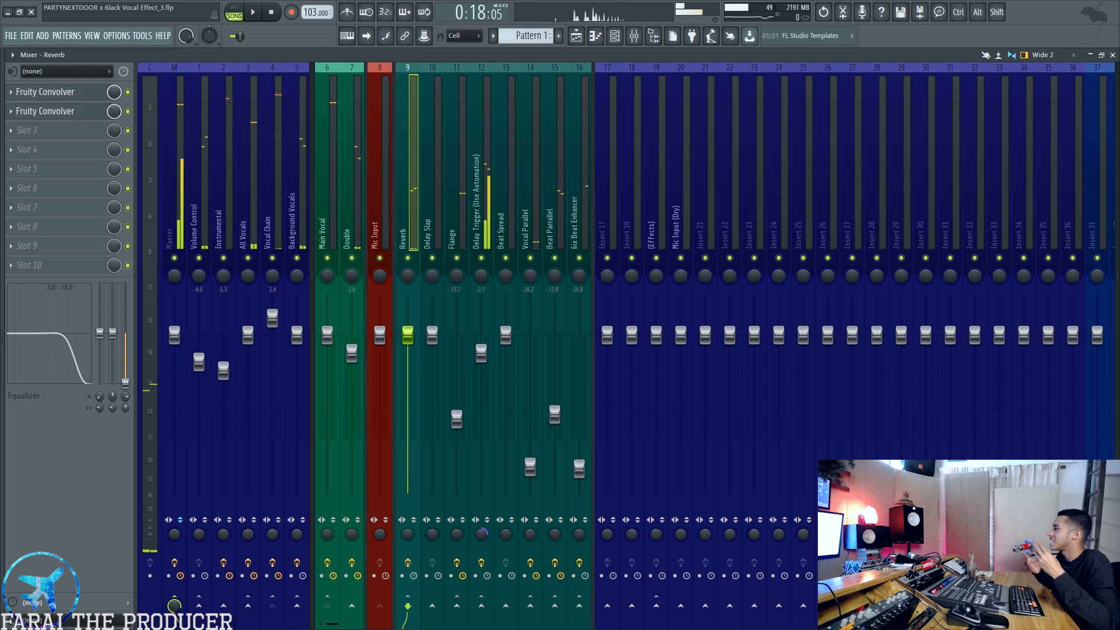